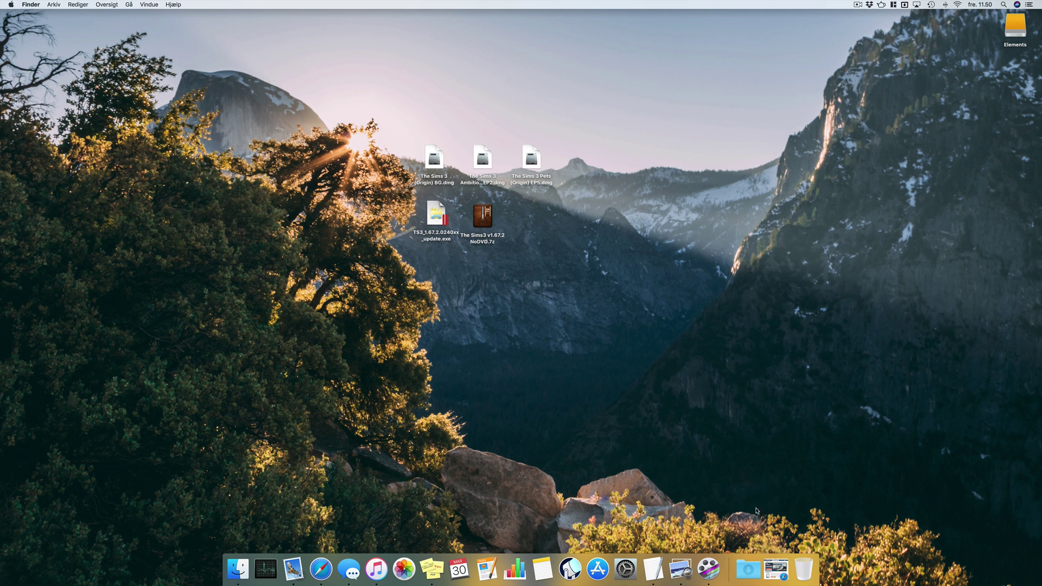
# - Bring up the CodeWeavers website and view the CrossOver Mac free-trial page and the store's pricing
pyautogui.click(777, 569)
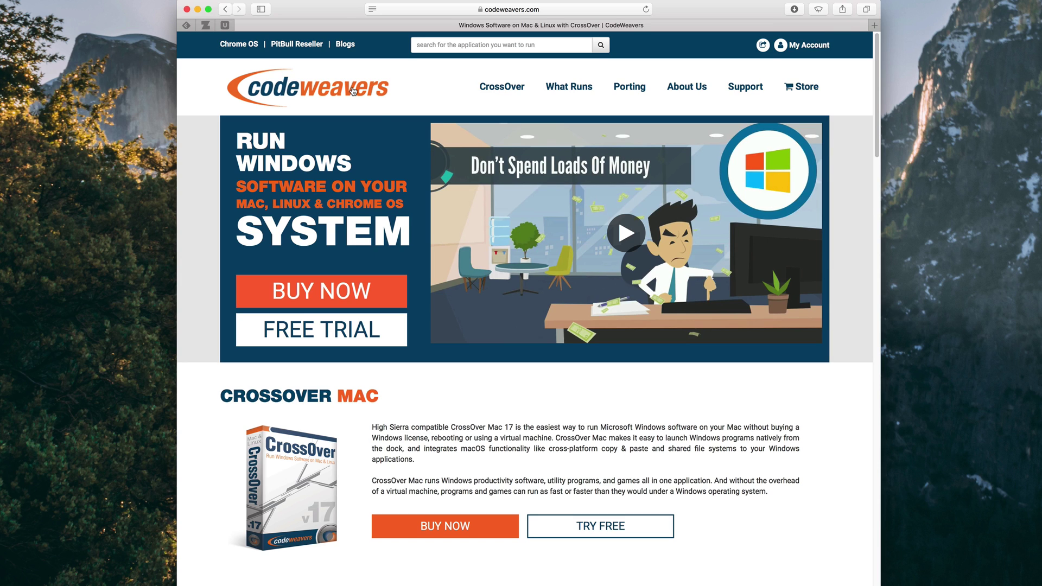
pyautogui.click(602, 526)
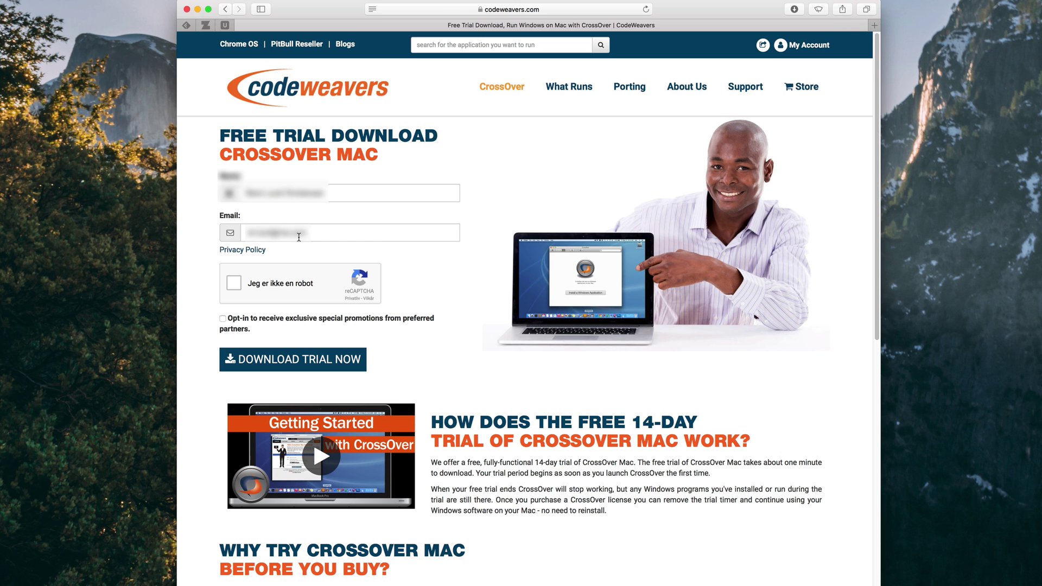
pyautogui.moveTo(801, 88)
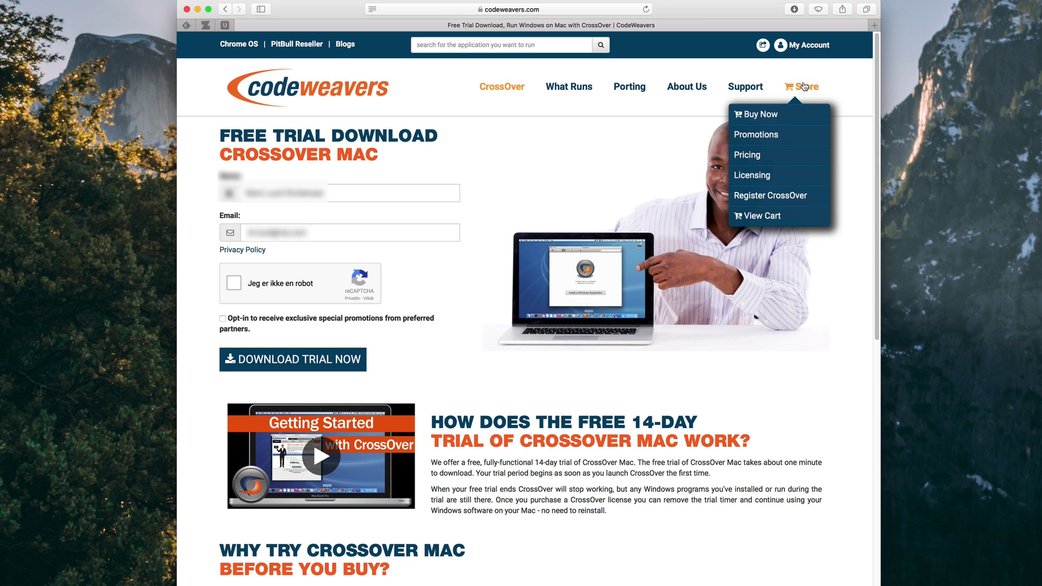
pyautogui.click(770, 155)
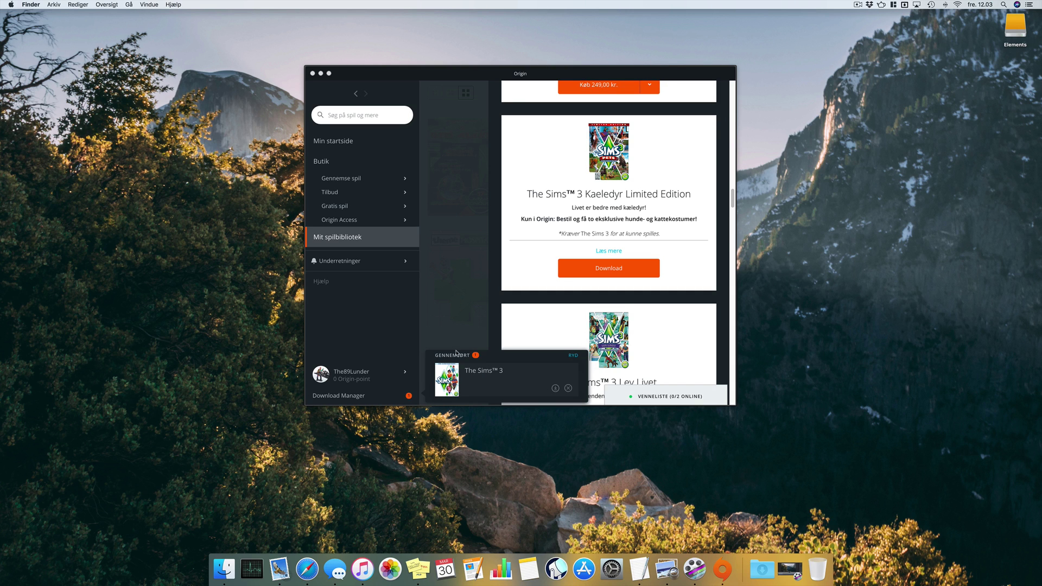
# - Switch to Origin and open its application settings for installed and saved games
pyautogui.click(383, 69)
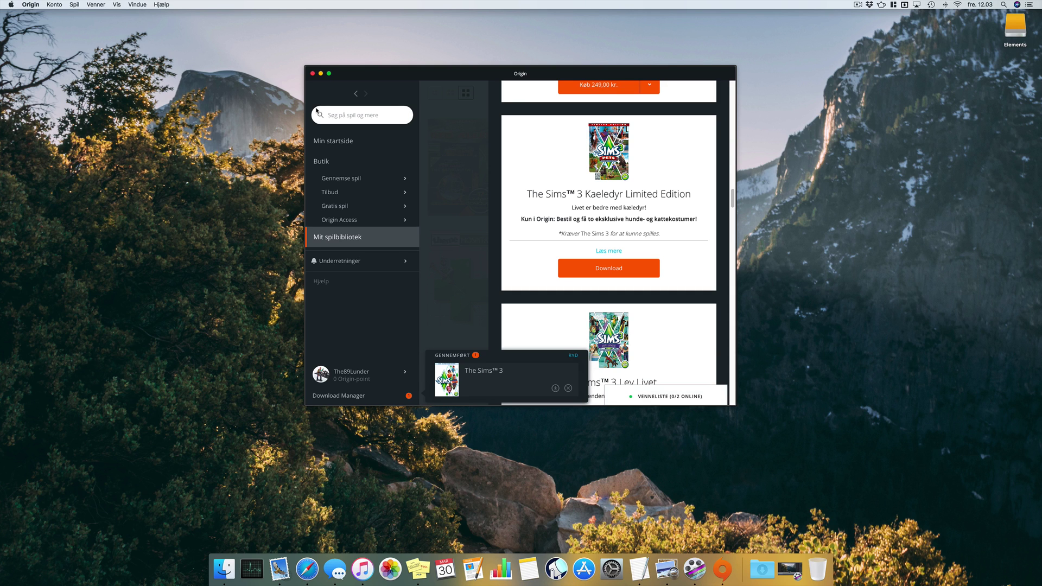
pyautogui.click(31, 5)
pyautogui.click(38, 27)
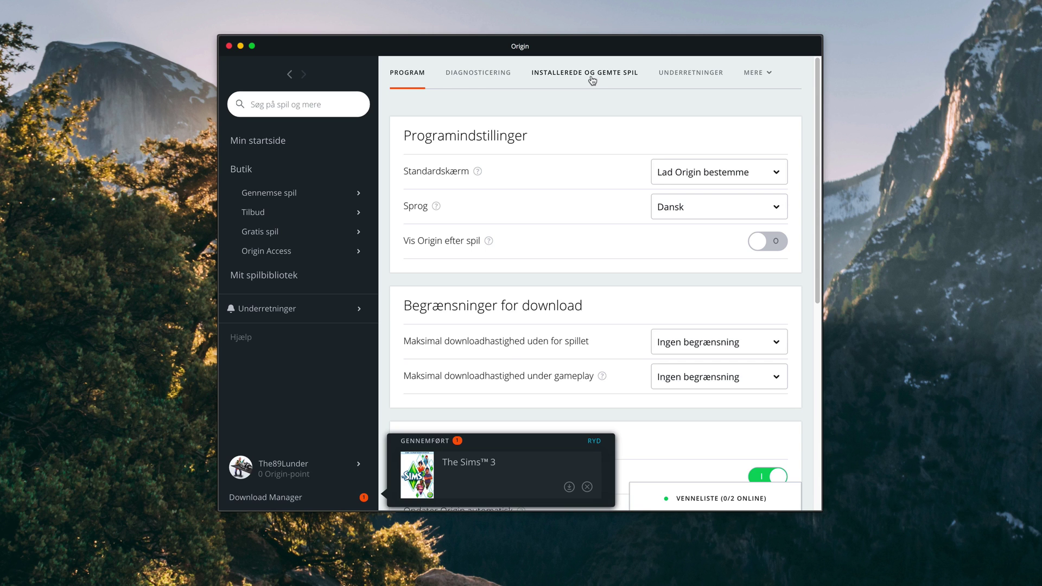
pyautogui.click(593, 81)
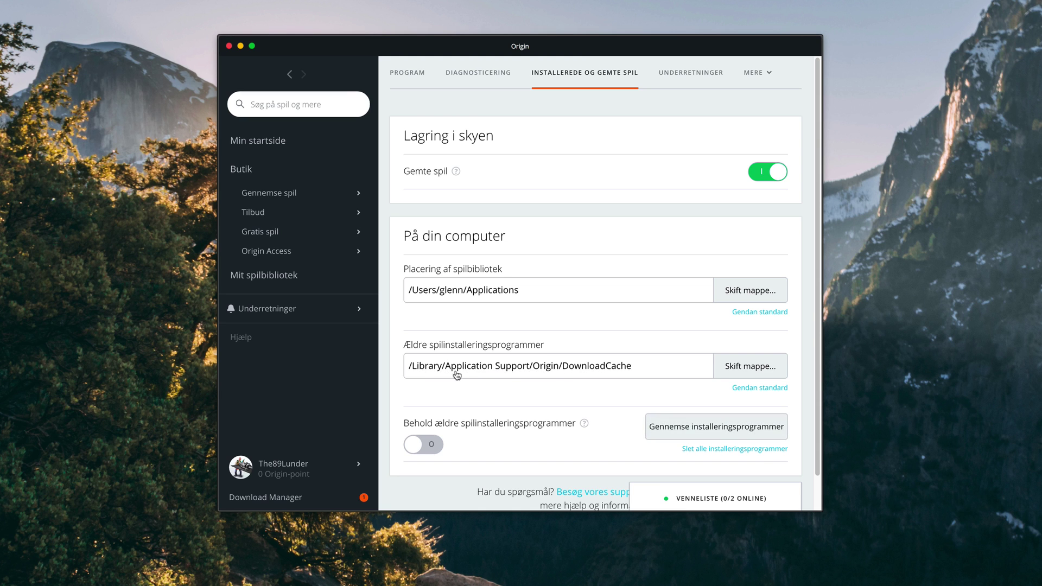
# - Browse Origin's older game installers and preview the .dmg file inside the sims3_dd folder
pyautogui.click(697, 432)
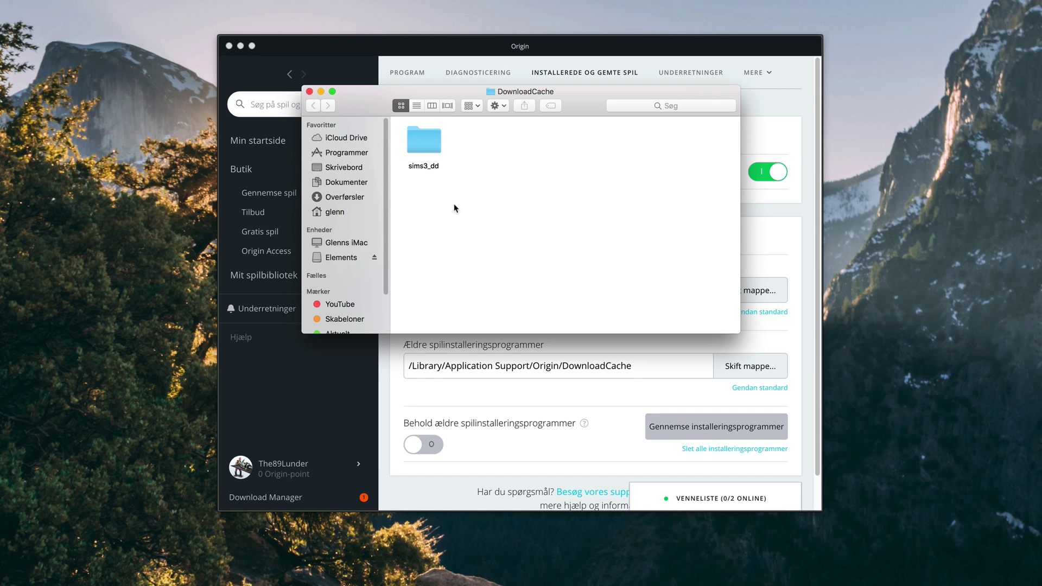
pyautogui.doubleClick(433, 150)
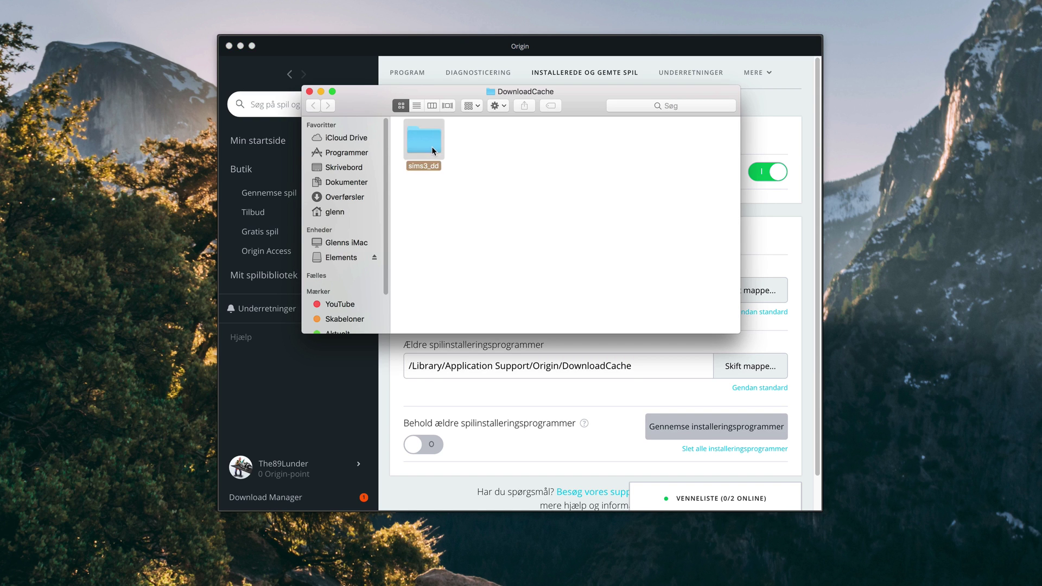
pyautogui.click(429, 141)
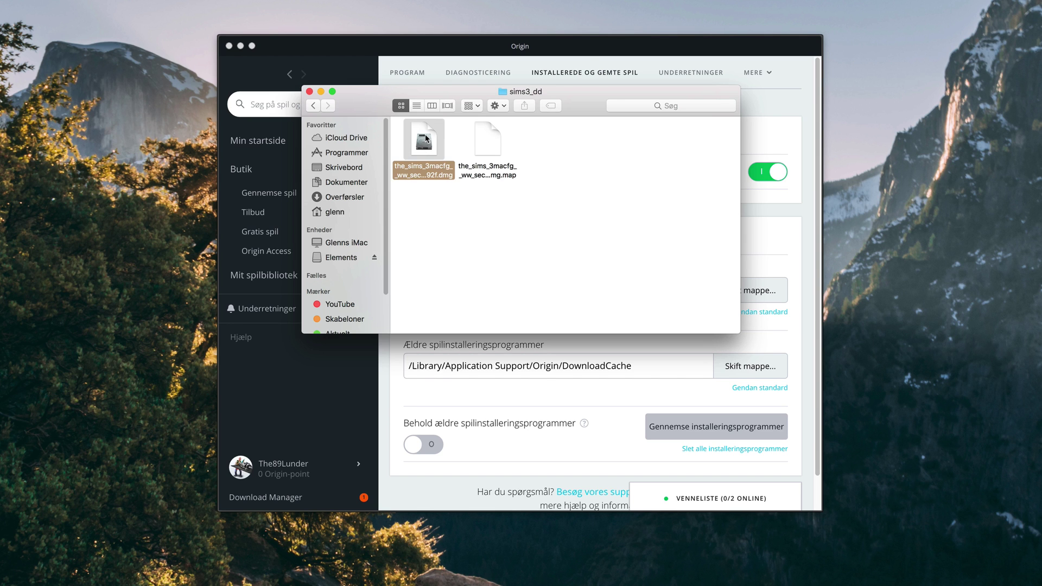
pyautogui.press('space')
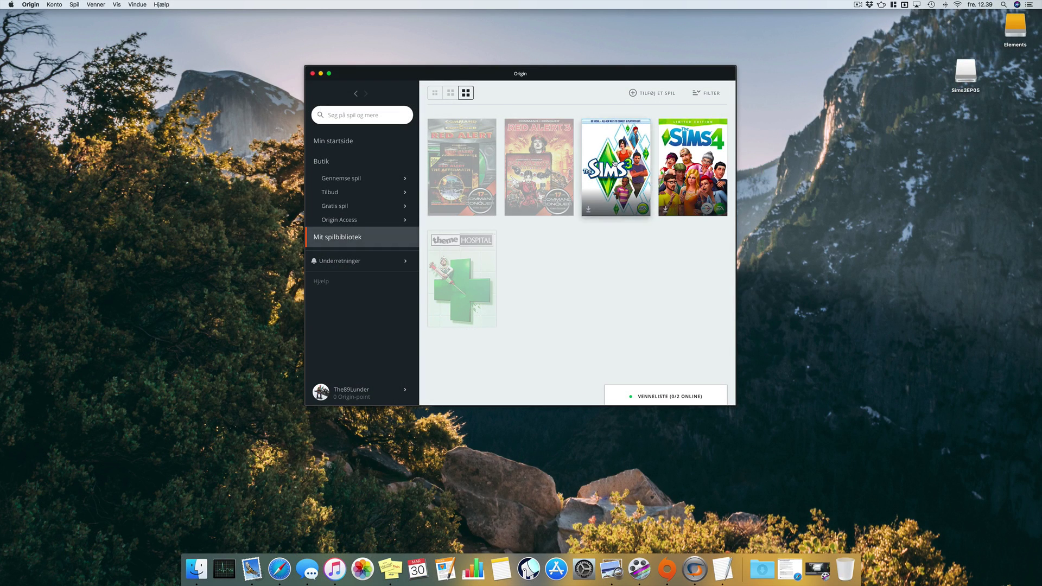
# - Start downloading The Sims 3 from the Origin game library, keeping the proposed installation location
pyautogui.click(615, 163)
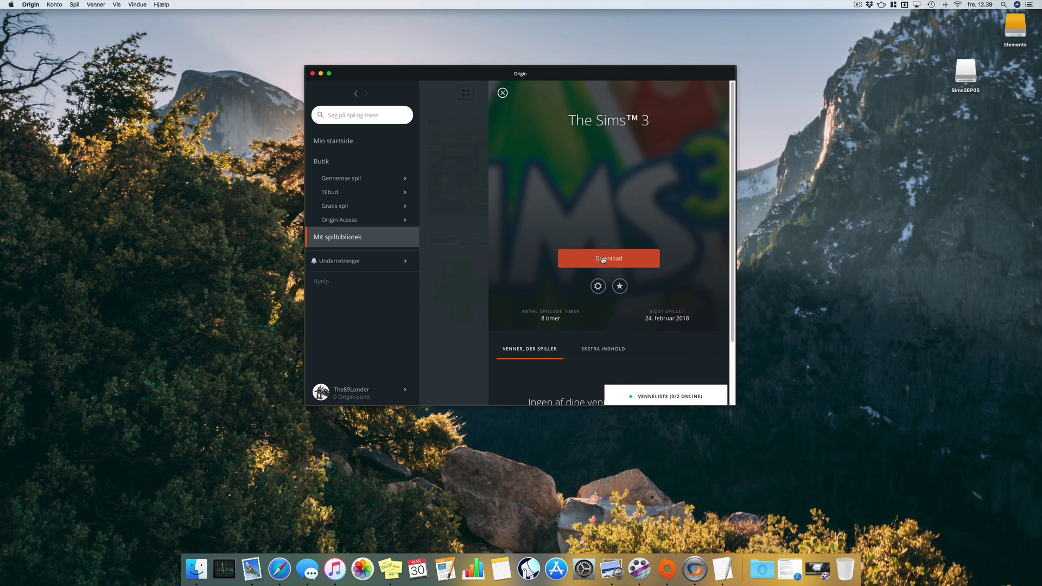
pyautogui.click(617, 258)
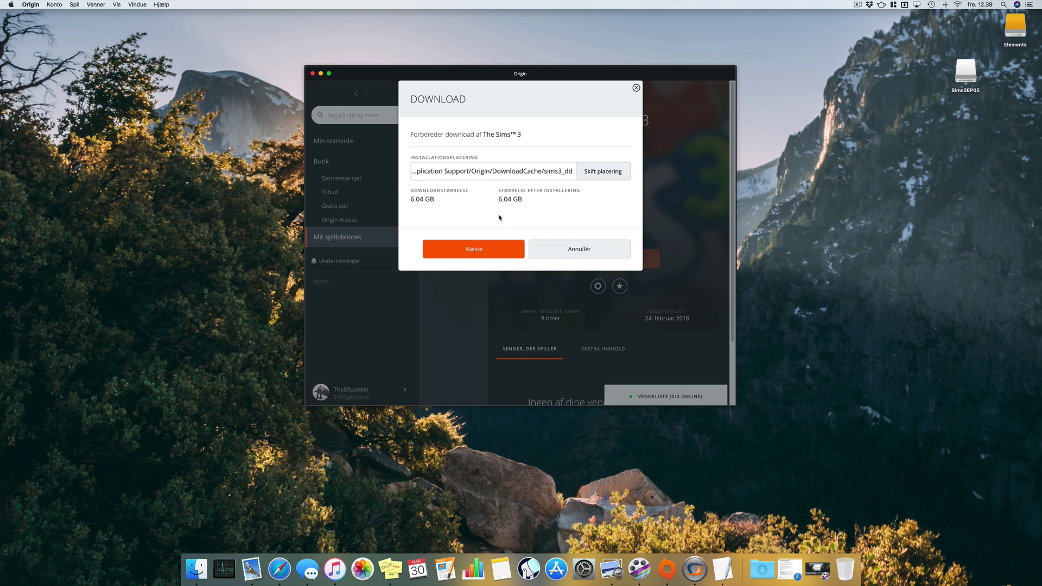
pyautogui.click(474, 251)
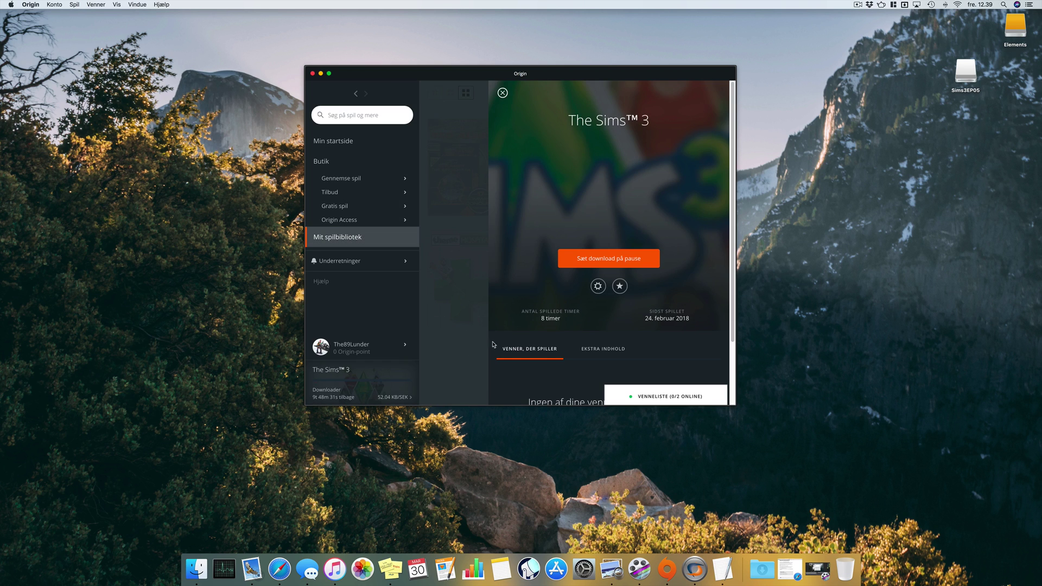
# - Look through The Sims 3's extra content for expansion packs and close the sims3_dd folder window
pyautogui.click(599, 350)
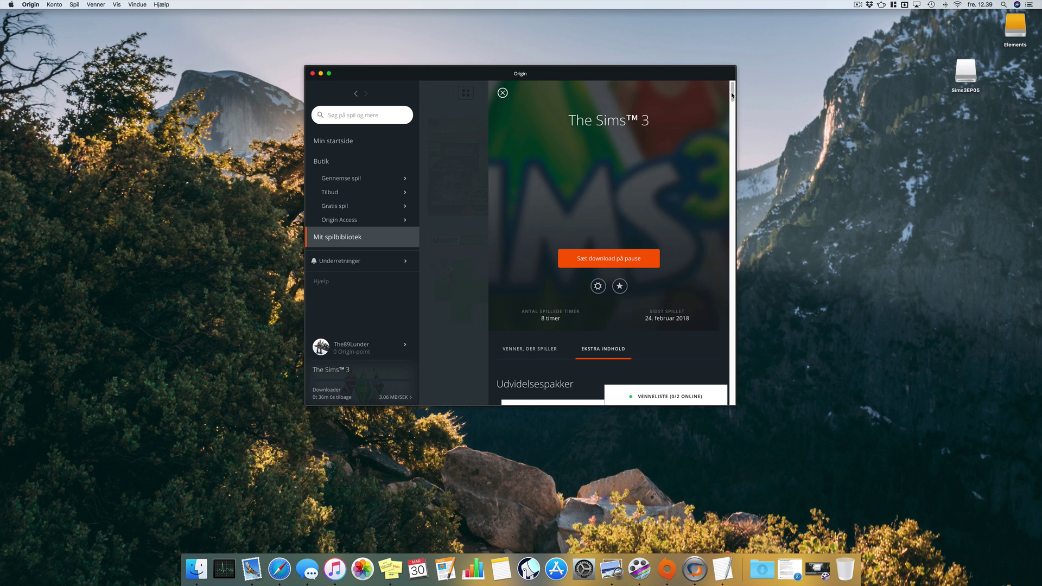
pyautogui.moveTo(731, 95); pyautogui.dragTo(728, 151)
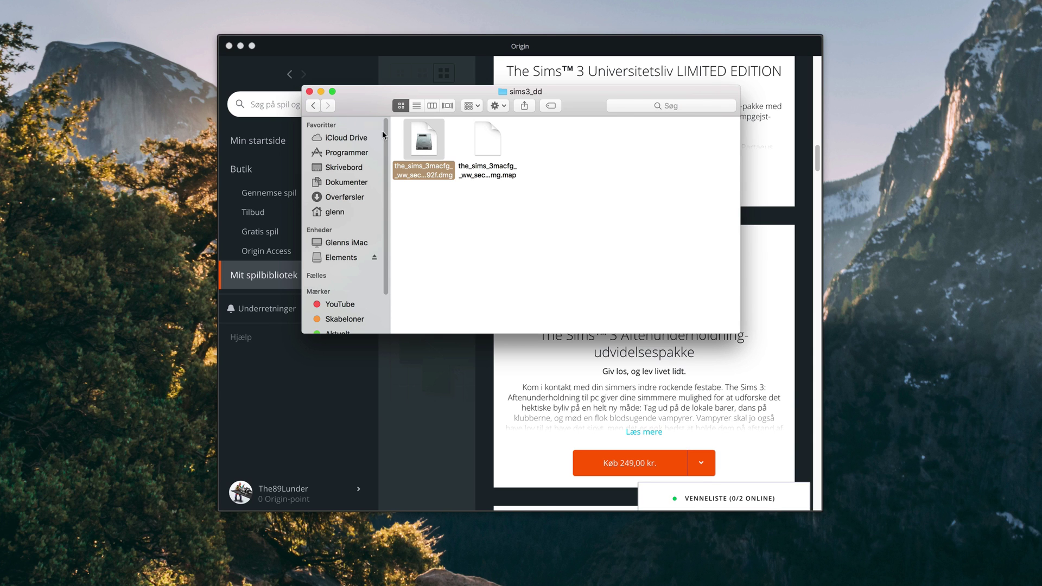
pyautogui.click(310, 92)
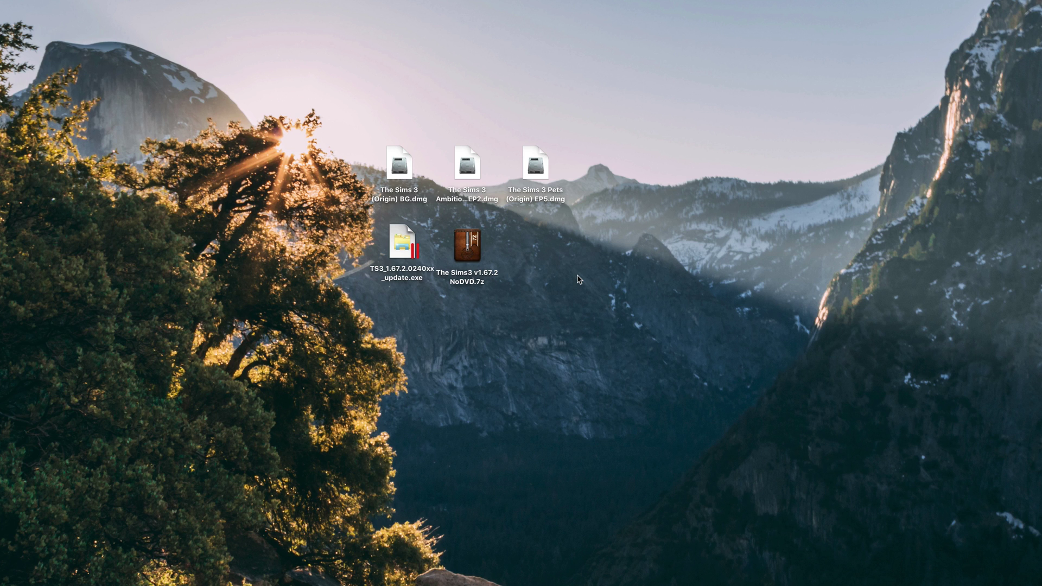
# - Examine the desktop files: the three Sims 3 disk images, the TS3_1.67.2.0240xx_update.exe patch and the The Sims3 v1.67.2 NoDVD.7z archive
pyautogui.click(409, 174)
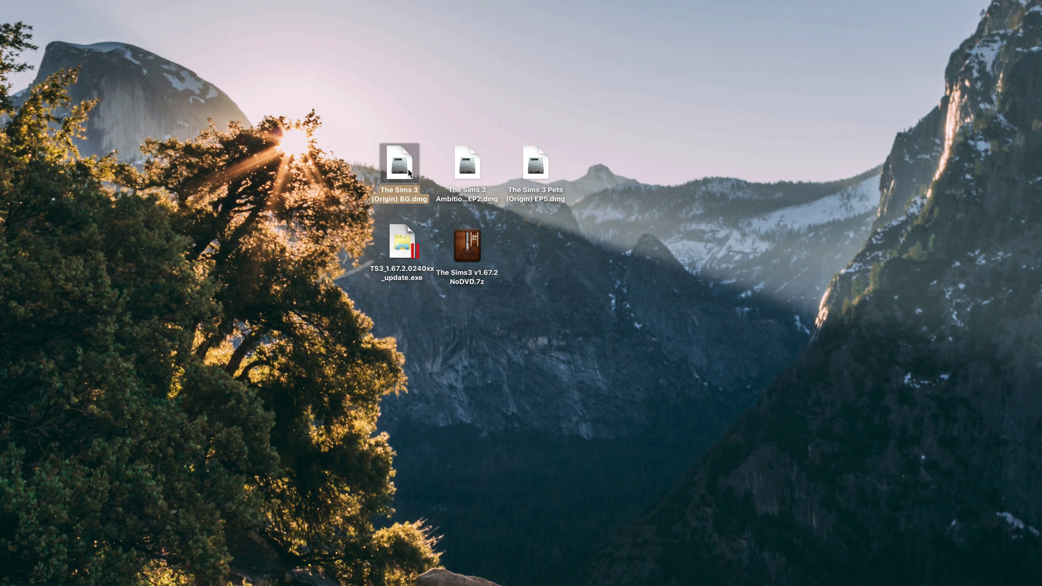
pyautogui.click(460, 172)
pyautogui.click(533, 166)
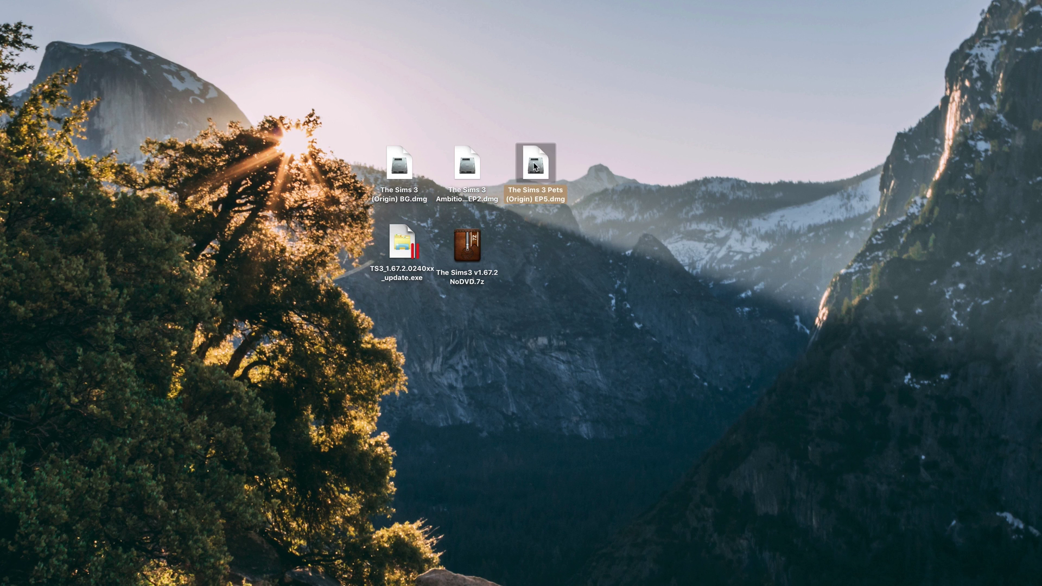
pyautogui.click(407, 241)
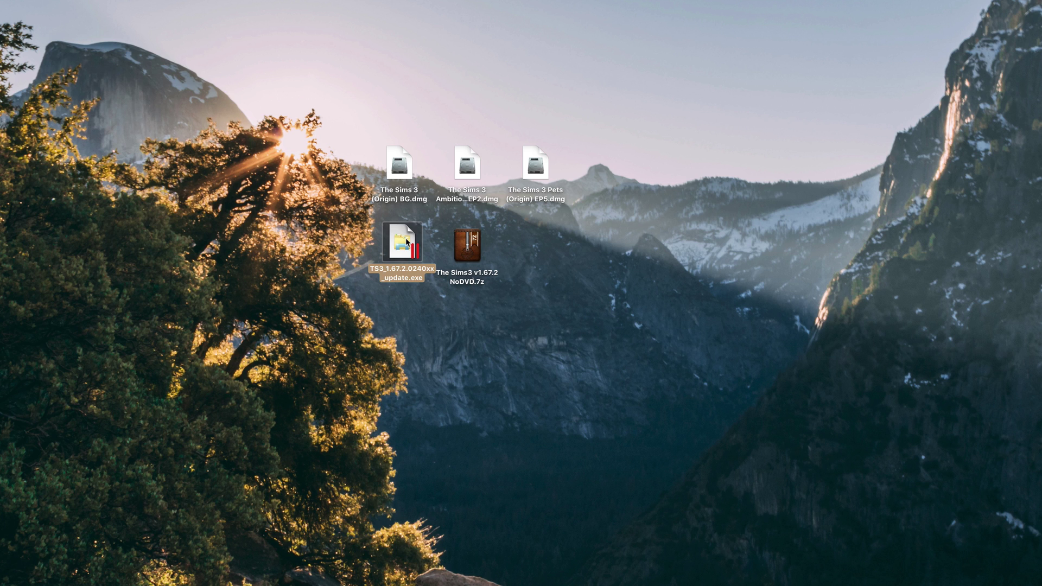
pyautogui.click(467, 251)
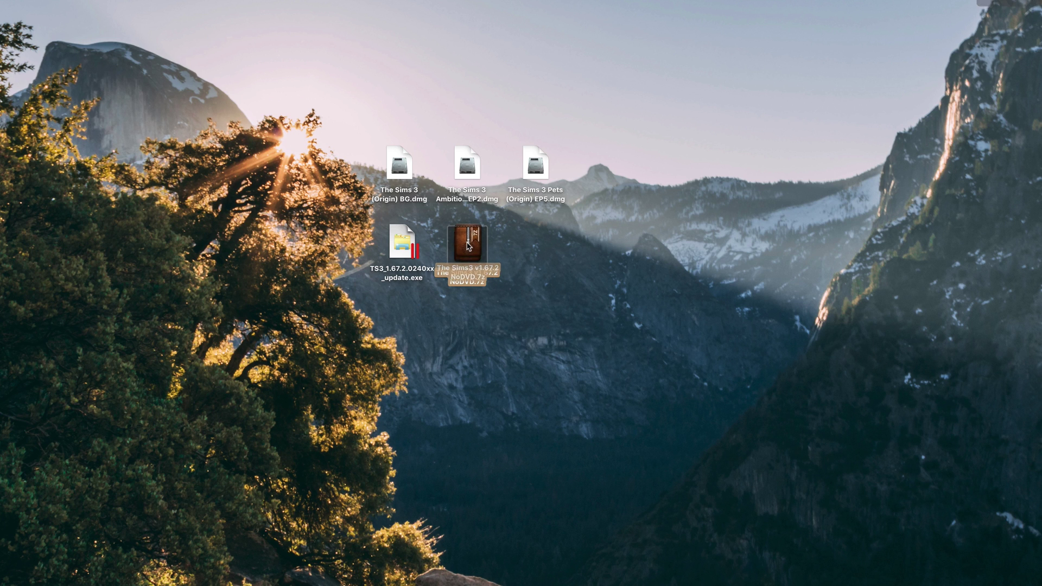
pyautogui.doubleClick(467, 251)
pyautogui.click(511, 253)
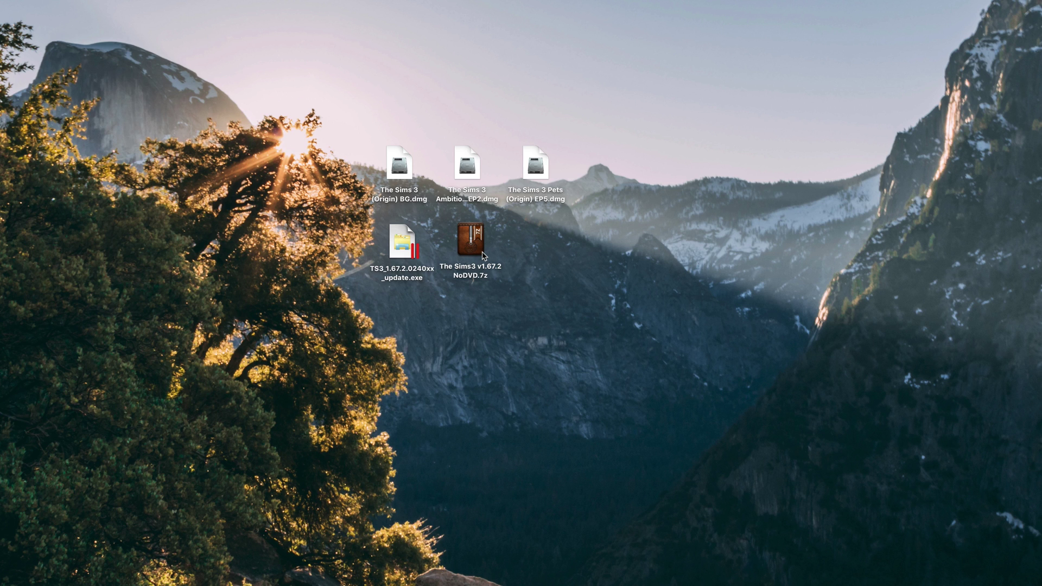
pyautogui.click(483, 255)
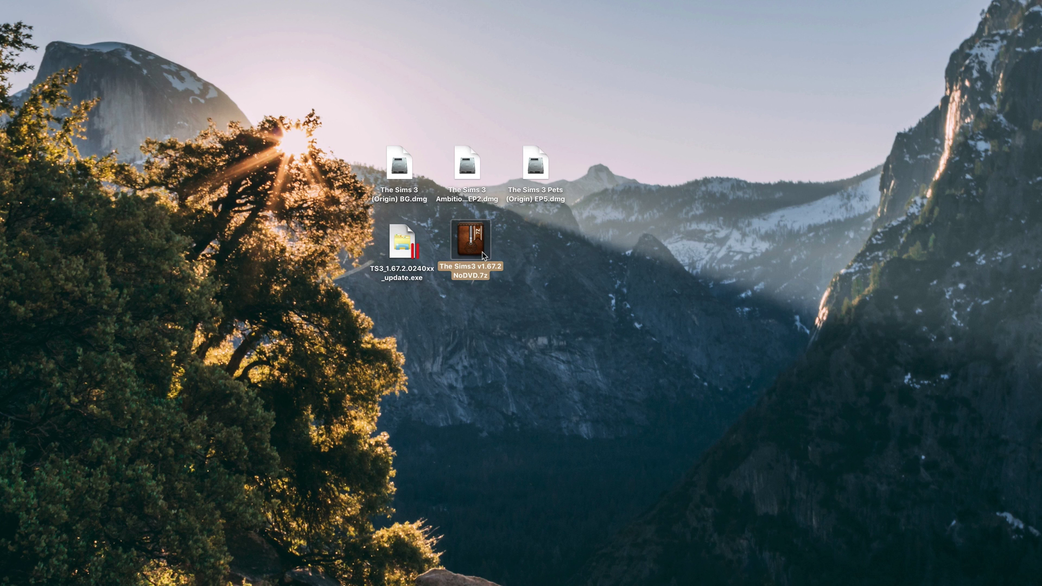
pyautogui.click(413, 249)
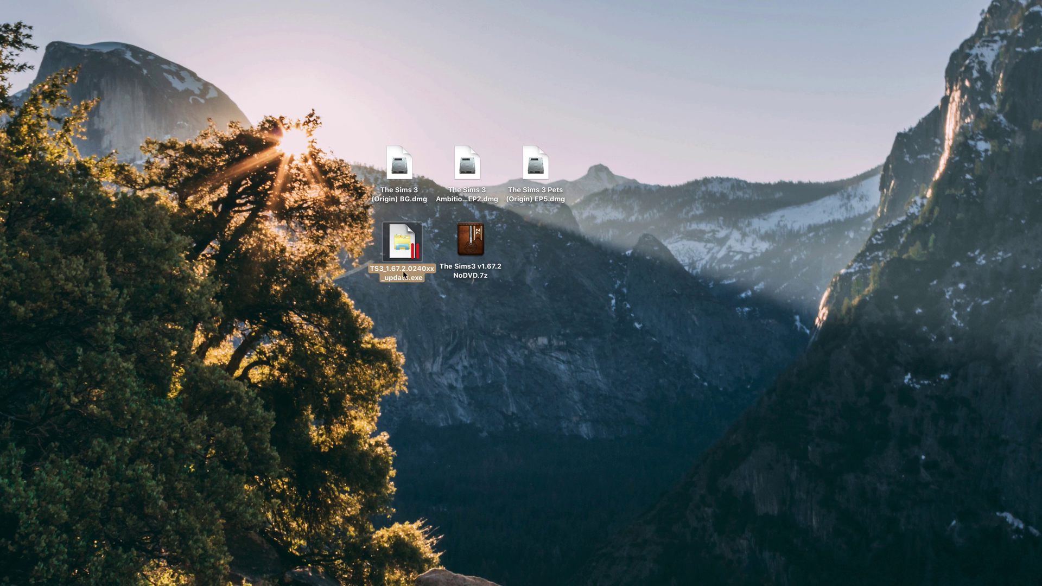
pyautogui.click(410, 292)
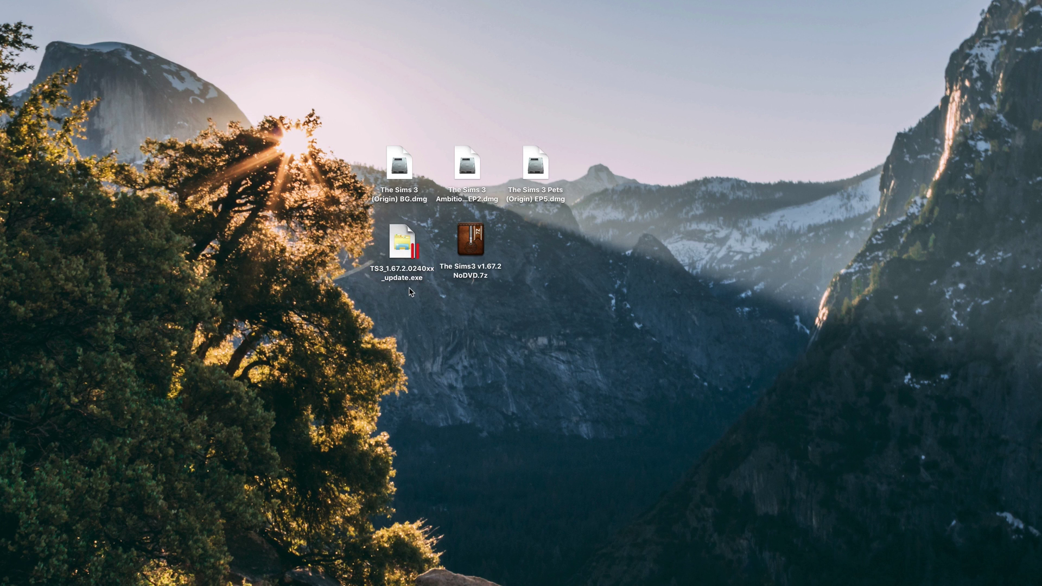
pyautogui.click(412, 260)
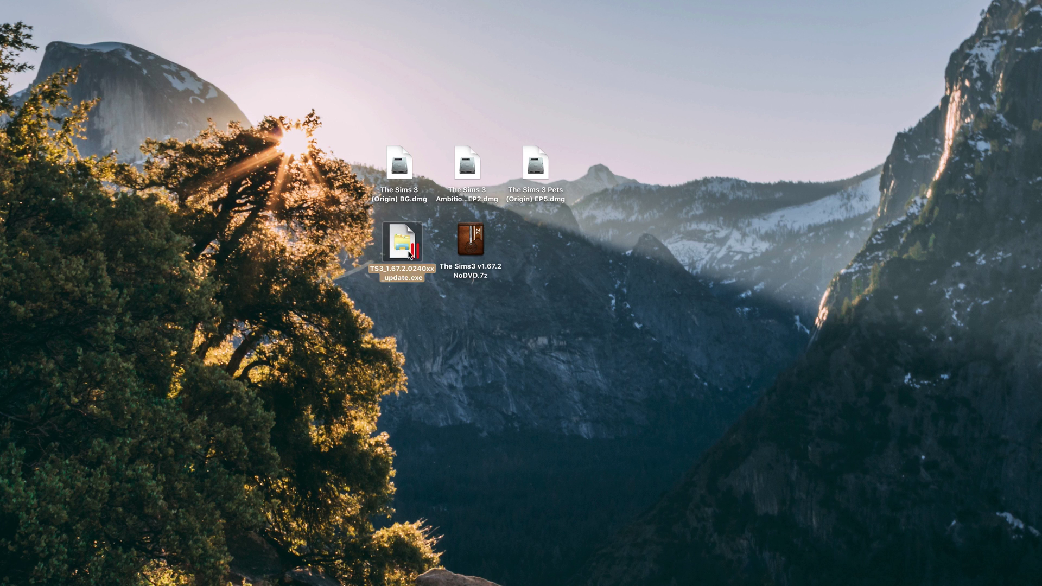
pyautogui.click(420, 311)
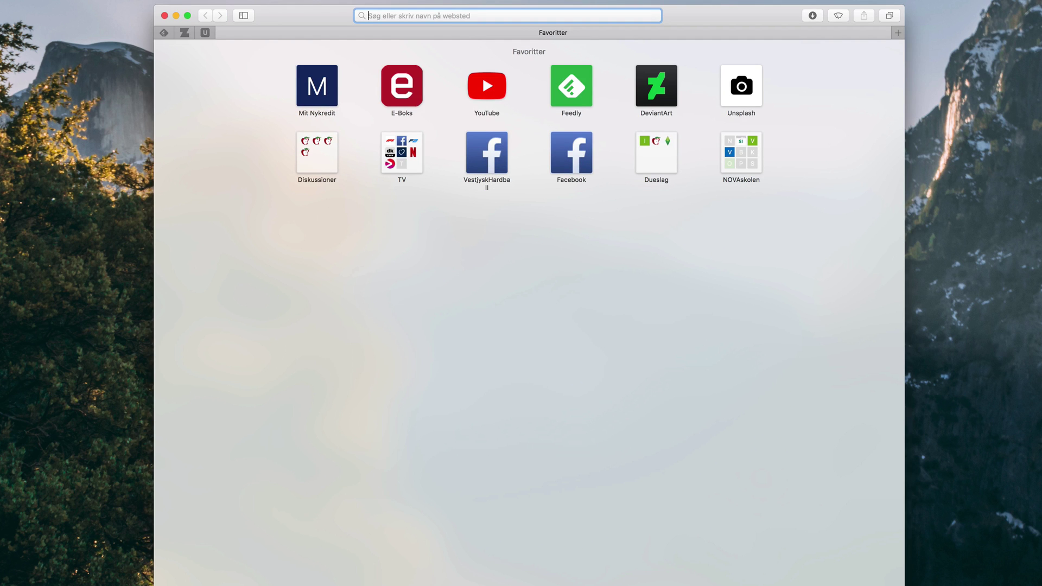
# - Search Google for "sims 3 super patch" in Safari
pyautogui.write('Sims 3 Super p')
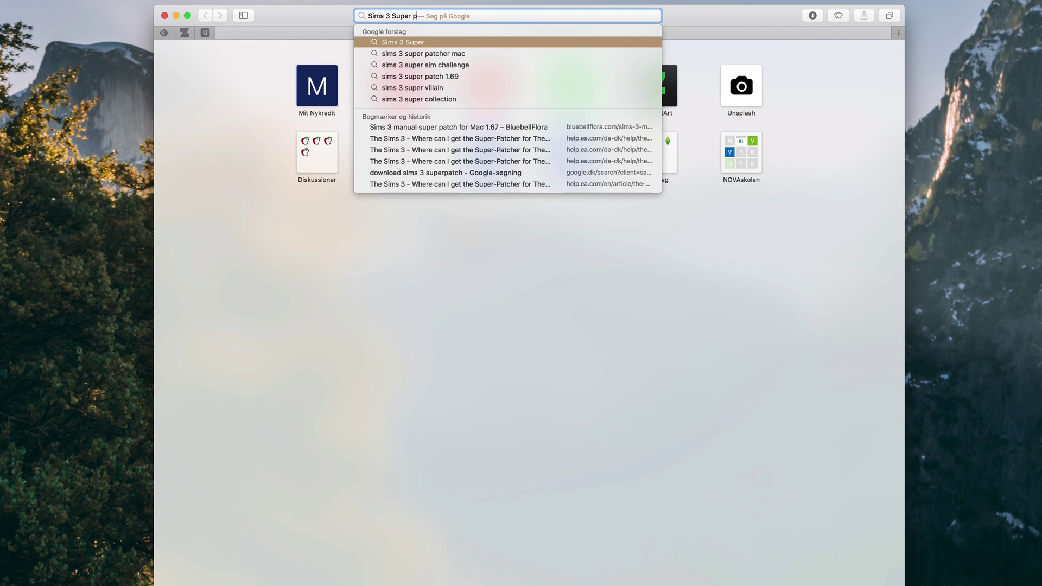
pyautogui.press('Down')
pyautogui.press('Down')
pyautogui.press('Down')
pyautogui.press('Return')
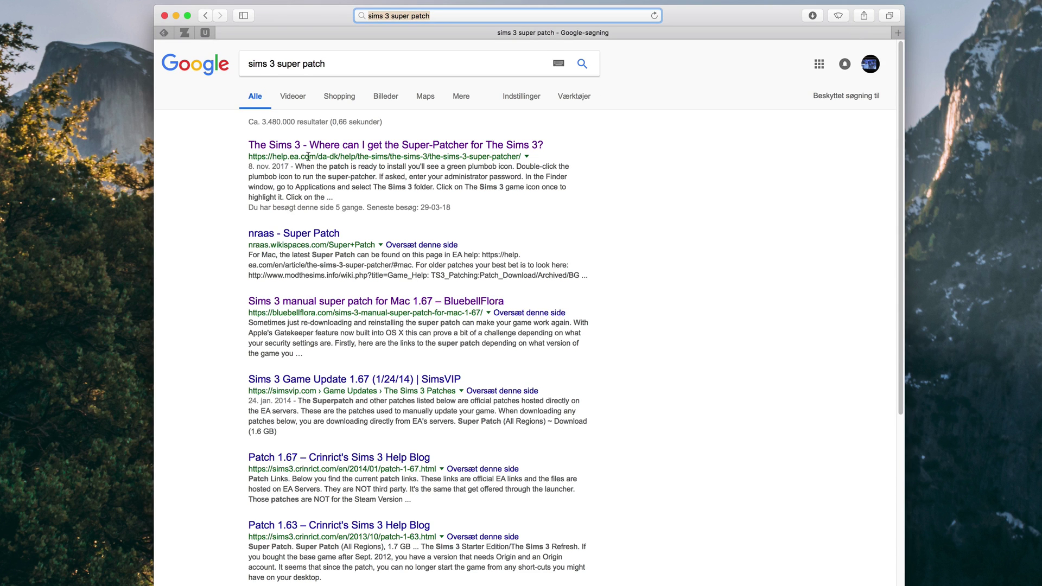
# - Open EA's help article on the Sims 3 super-patcher, view its PC download section, and put the browser window away
pyautogui.click(330, 148)
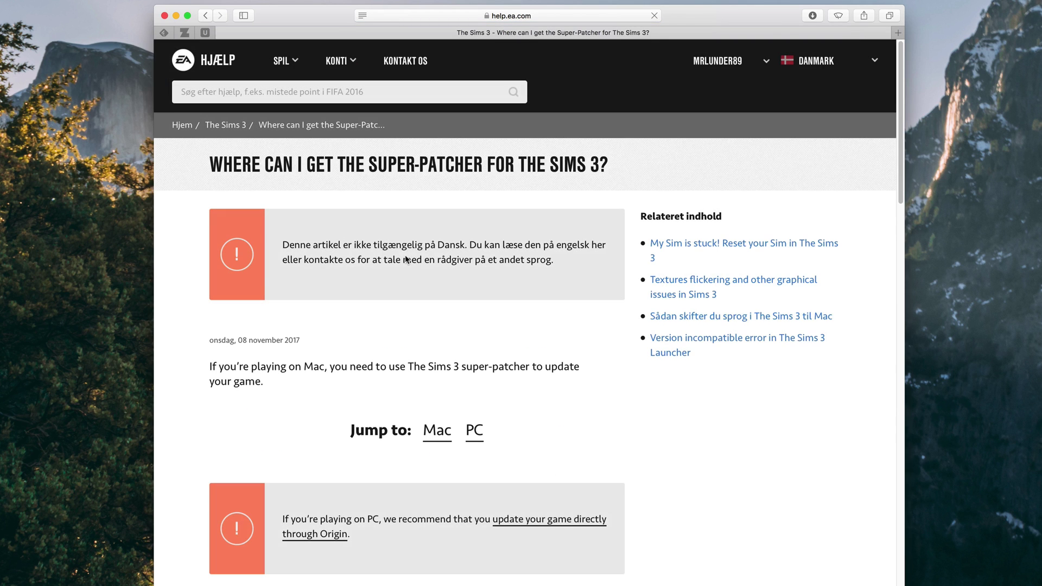
pyautogui.click(474, 432)
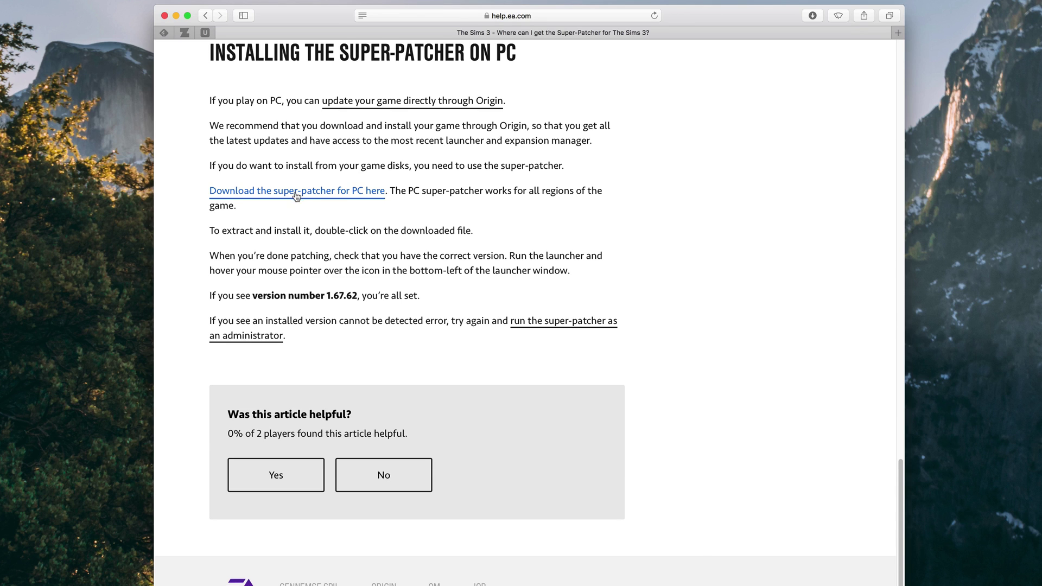
pyautogui.click(175, 15)
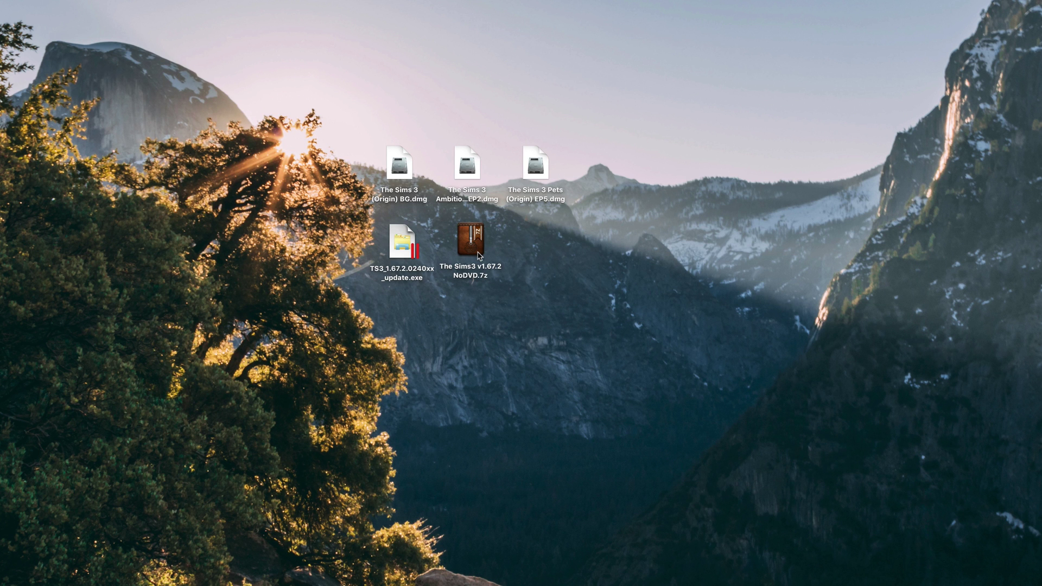
# - Launch CrossOver, decline moving it to the Programmer folder, and opt out of seeing that message again
pyautogui.press('super+space')
pyautogui.write('cross')
pyautogui.press('Return')
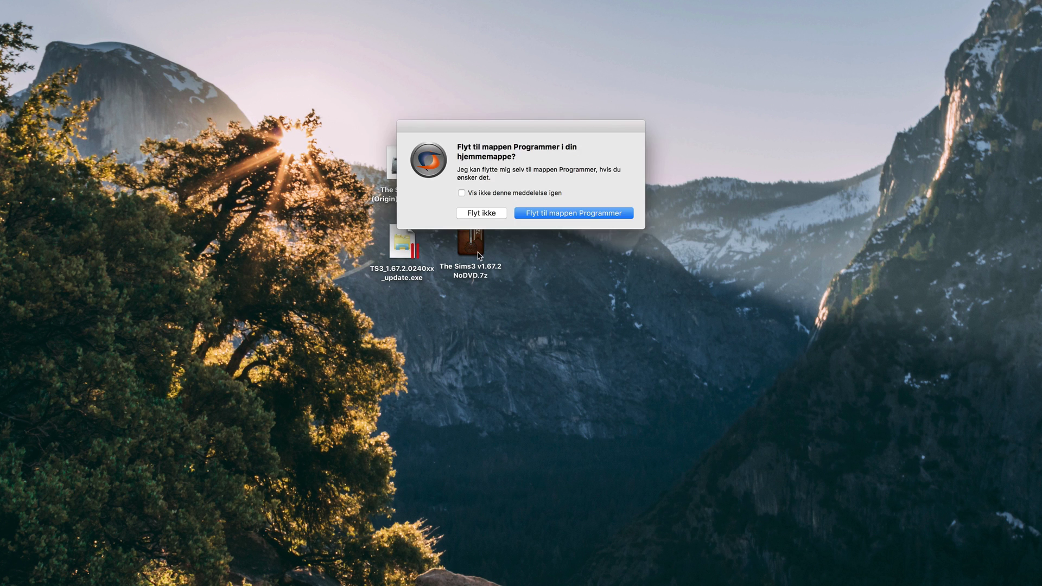
pyautogui.click(483, 194)
pyautogui.click(481, 213)
pyautogui.click(481, 213)
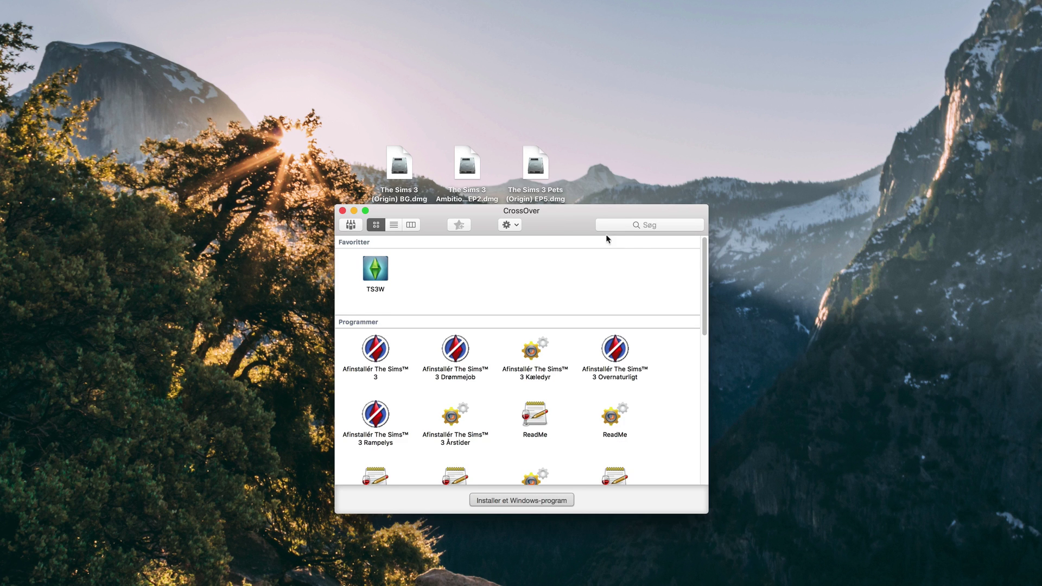
# - Look through the programs installed in CrossOver and select TS3W among the favourites
pyautogui.moveTo(706, 257); pyautogui.dragTo(696, 286)
pyautogui.scroll(3, 696, 286)
pyautogui.click(385, 271)
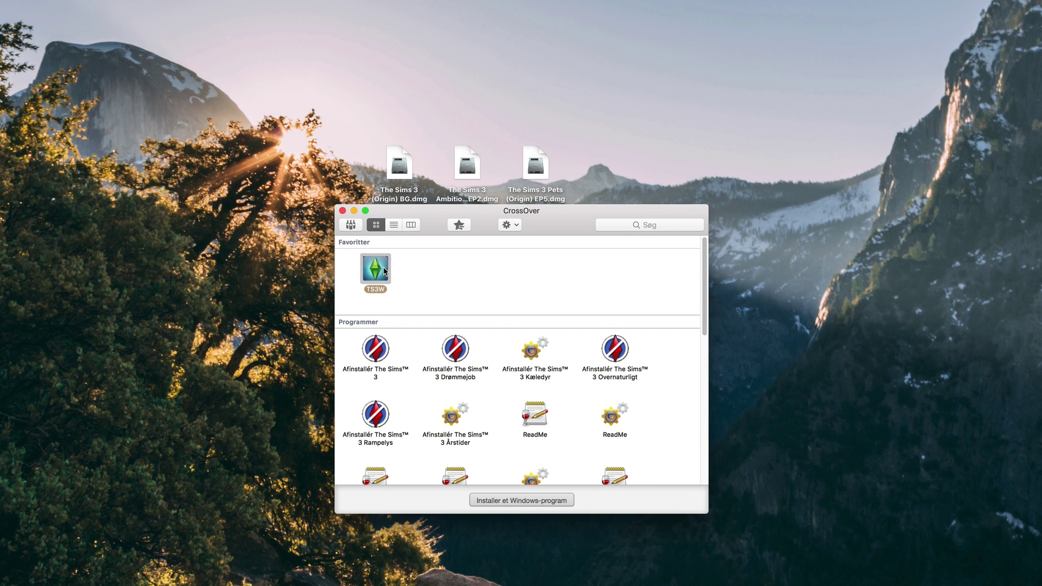
# - Start installing a new Windows program in CrossOver and choose The Sims 3 as the program to install
pyautogui.click(420, 271)
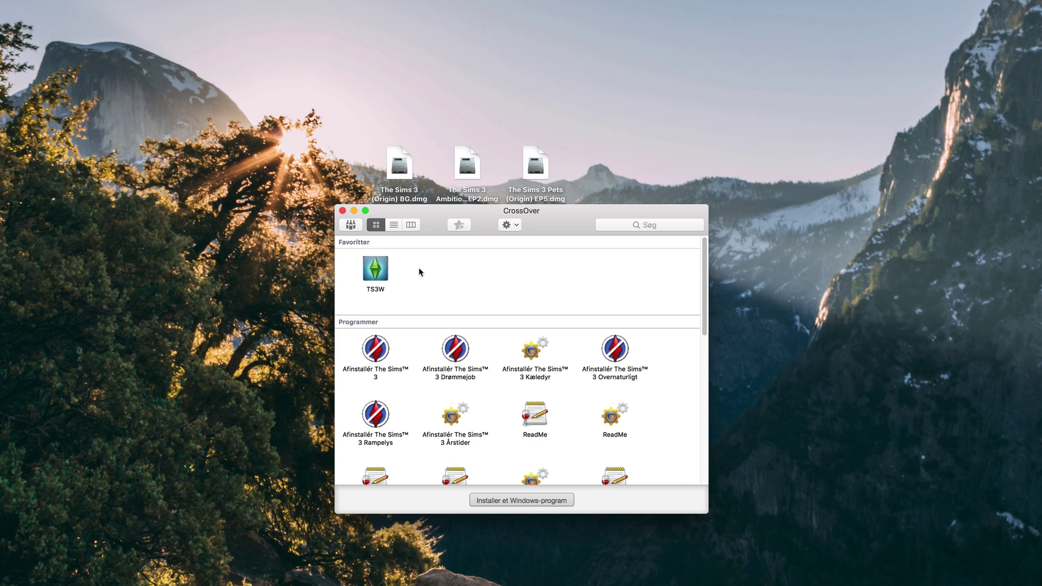
pyautogui.click(503, 501)
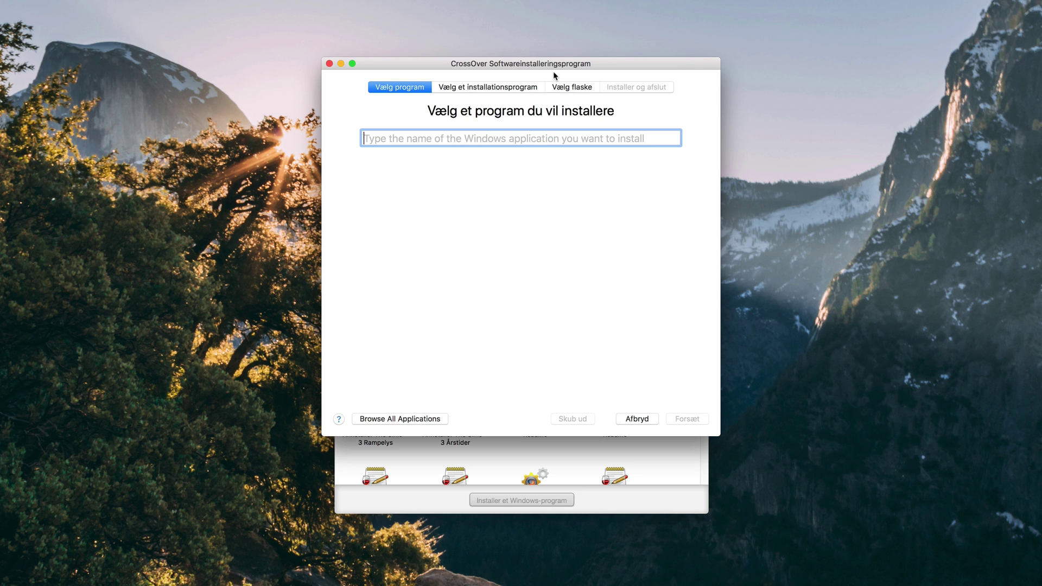
pyautogui.write('The Si')
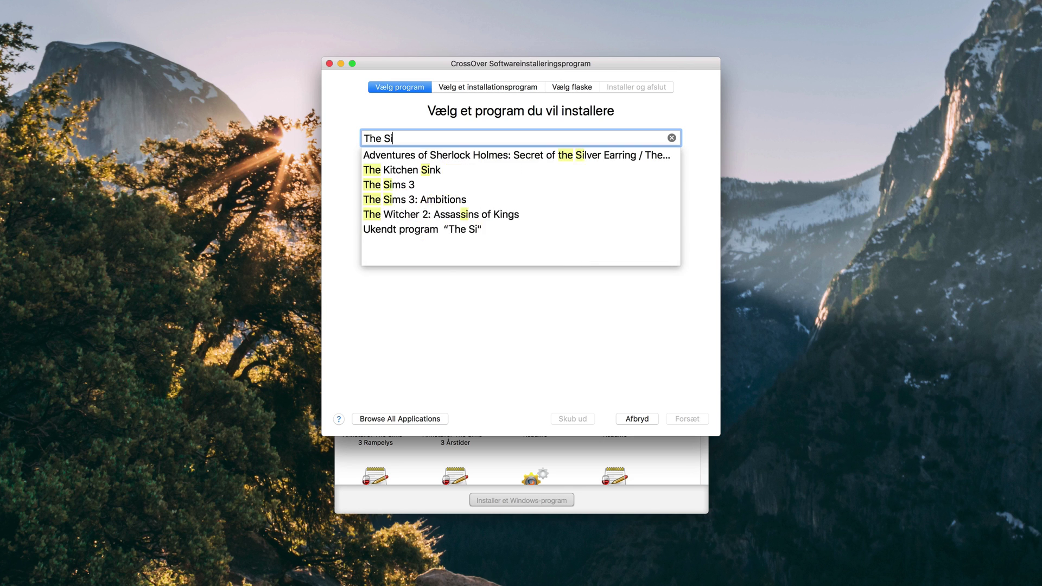
pyautogui.write('ms 3')
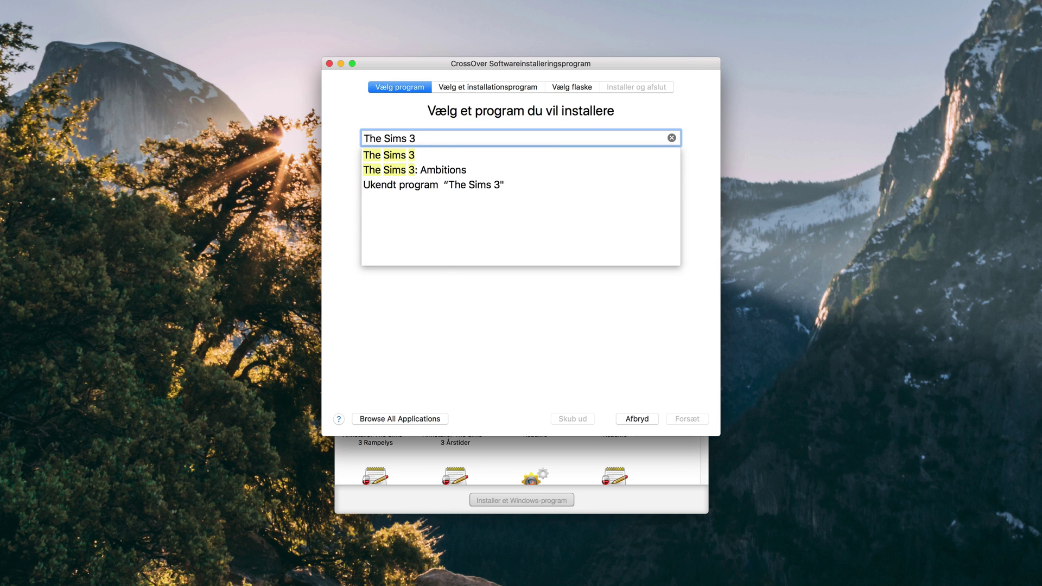
pyautogui.click(426, 157)
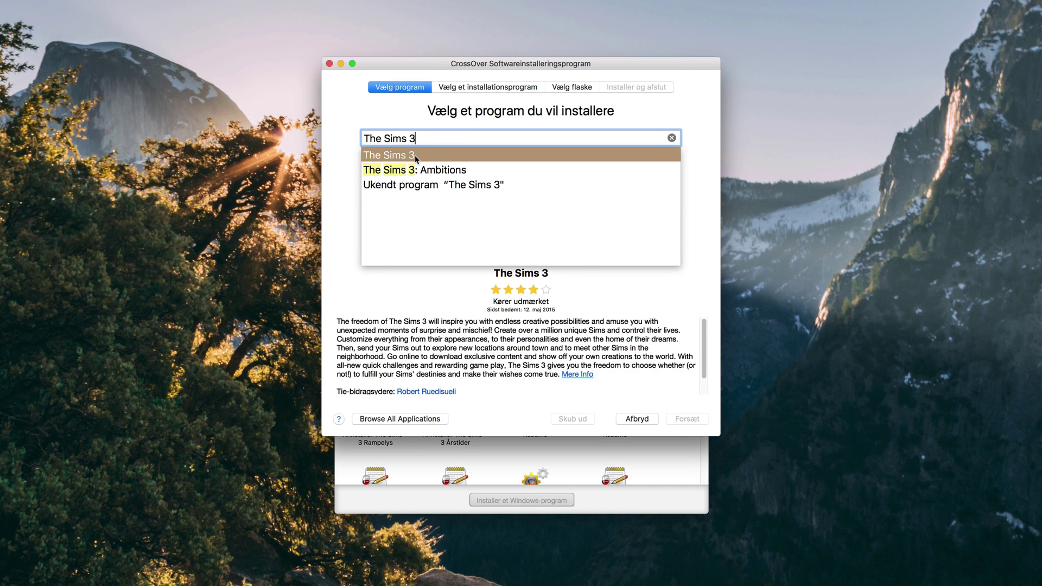
pyautogui.click(416, 159)
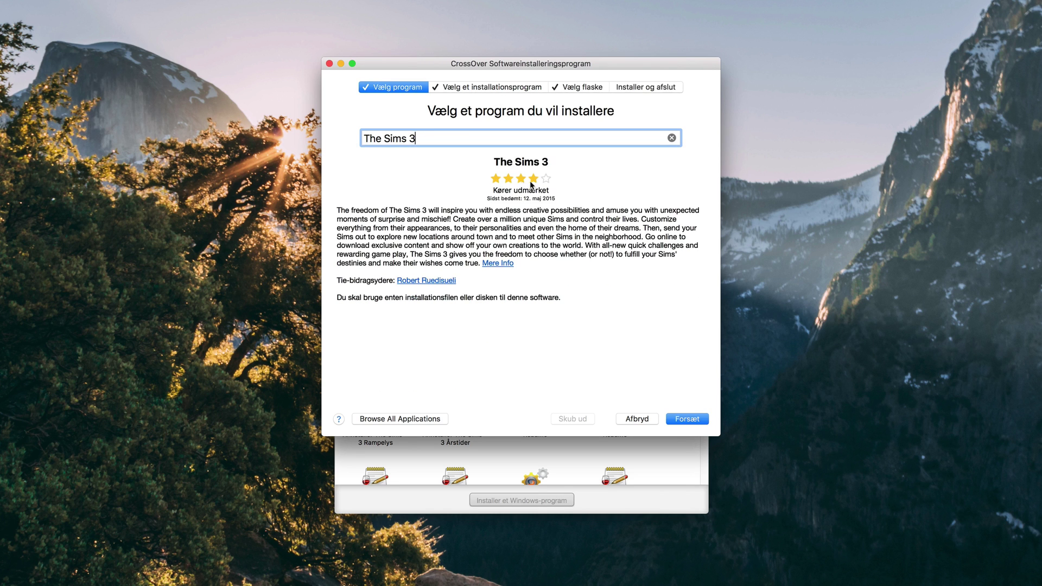
pyautogui.moveTo(535, 185)
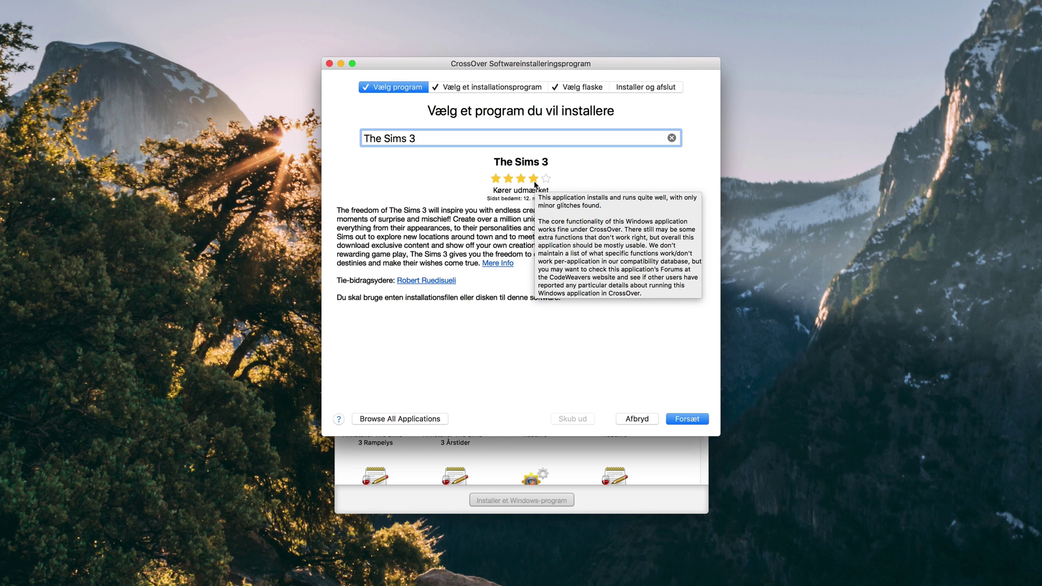
# - Mount The Sims 3 (Origin) BG.dmg without verification, ignore CrossOver's autostart offer, and keep the Sims3 disk as the installation source
pyautogui.click(468, 89)
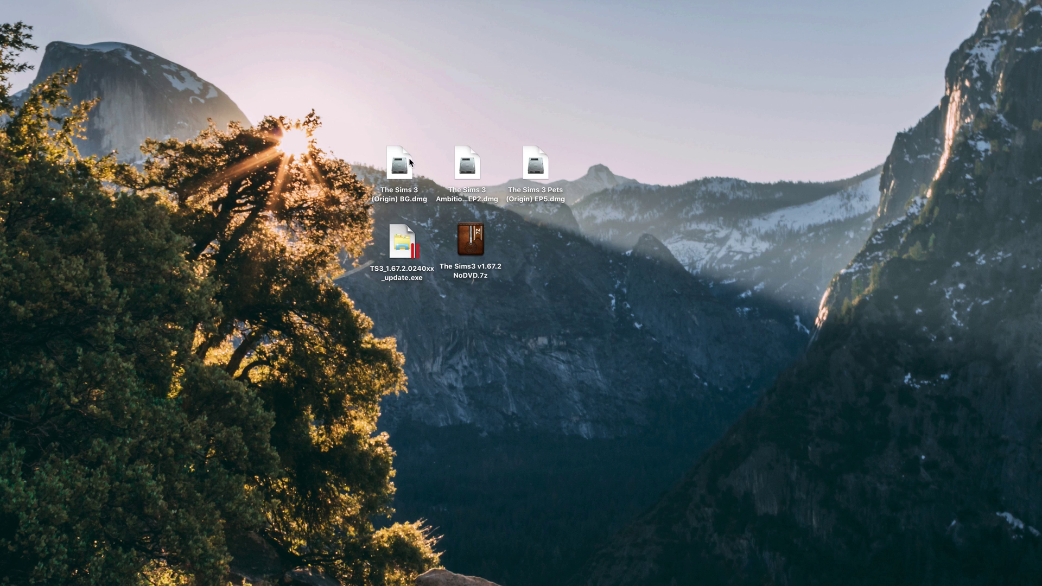
pyautogui.doubleClick(408, 163)
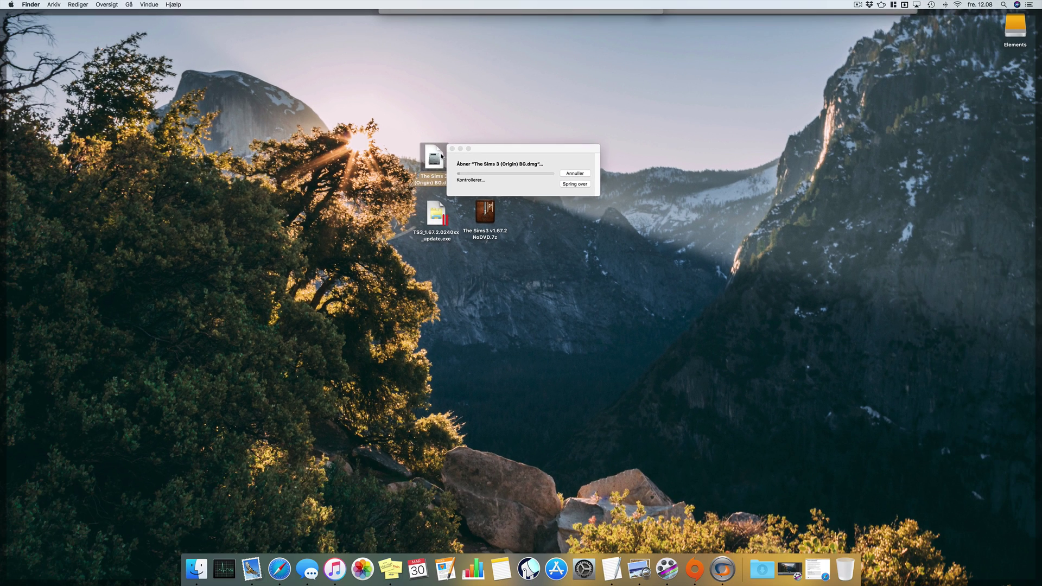
pyautogui.click(579, 184)
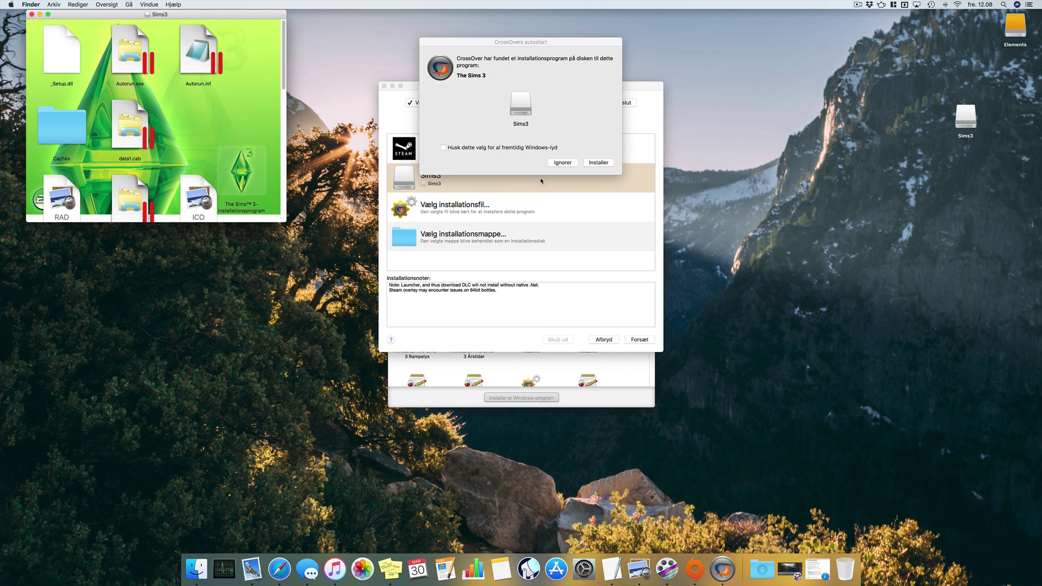
pyautogui.click(511, 115)
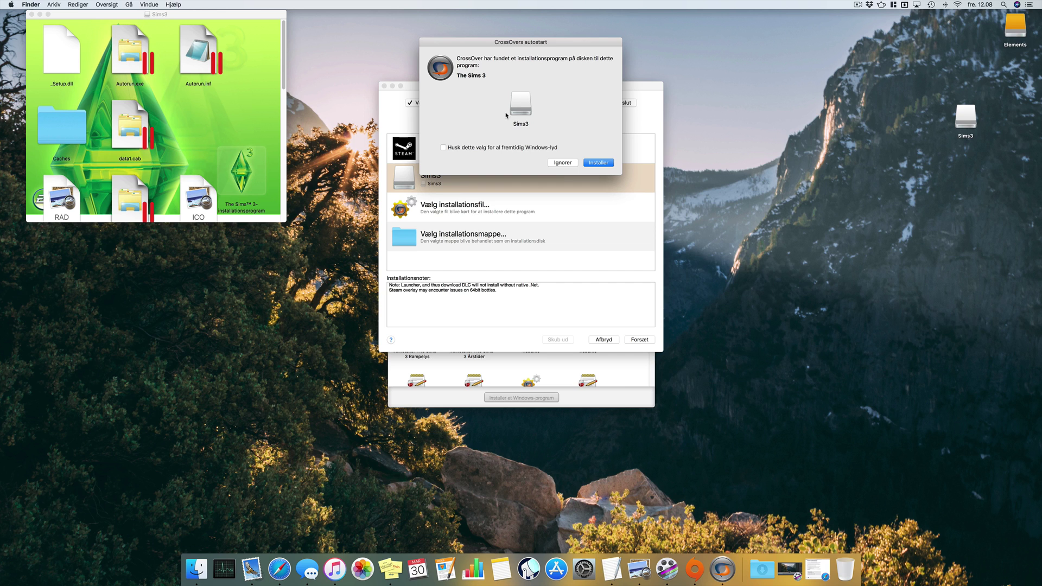
pyautogui.click(568, 162)
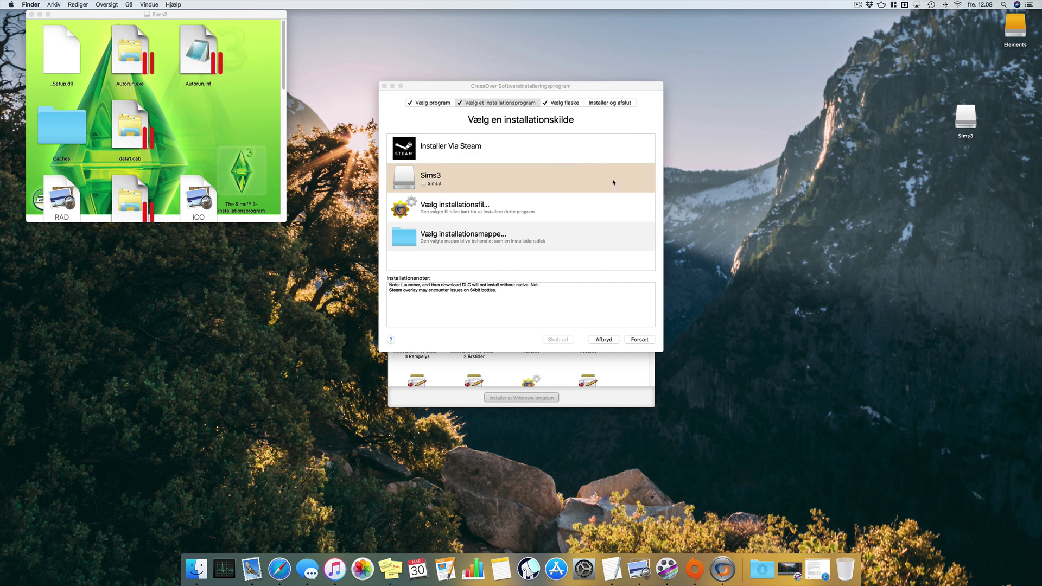
pyautogui.click(515, 115)
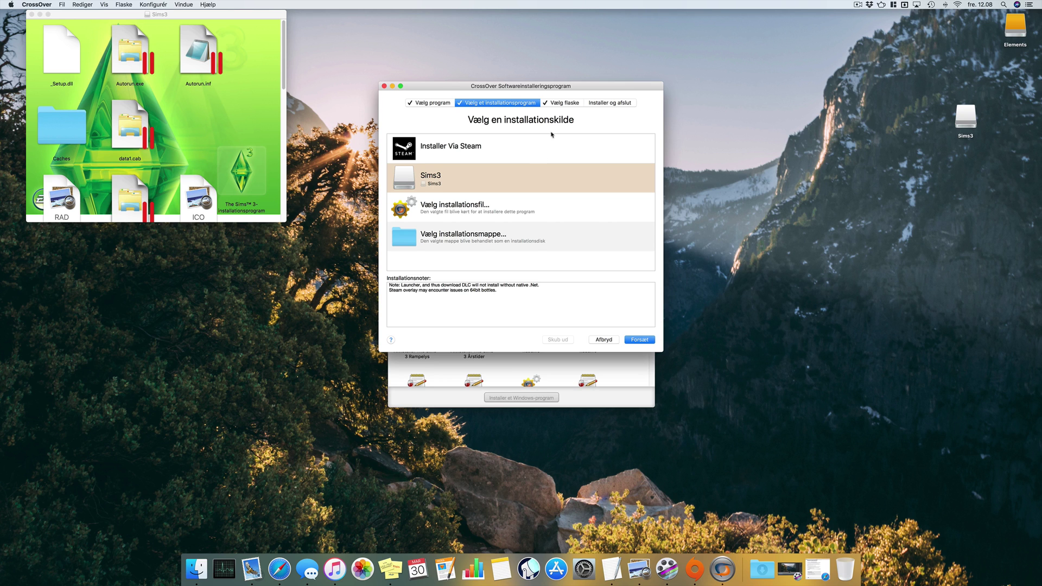
# - Set the installation to use a new Windows XP bottle named "Sims3-YouTube" and go to the final installation summary
pyautogui.click(561, 104)
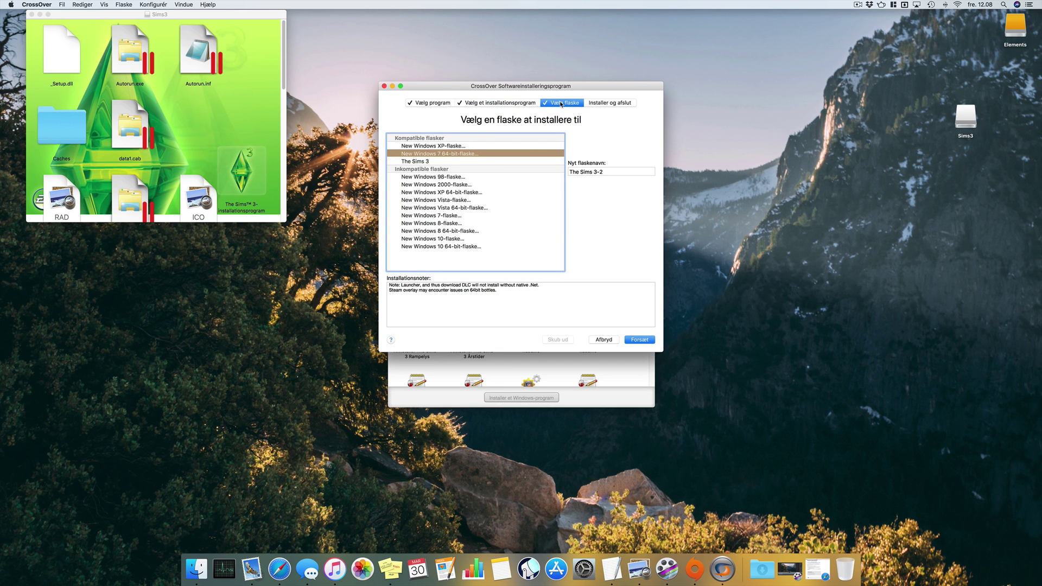
pyautogui.click(432, 147)
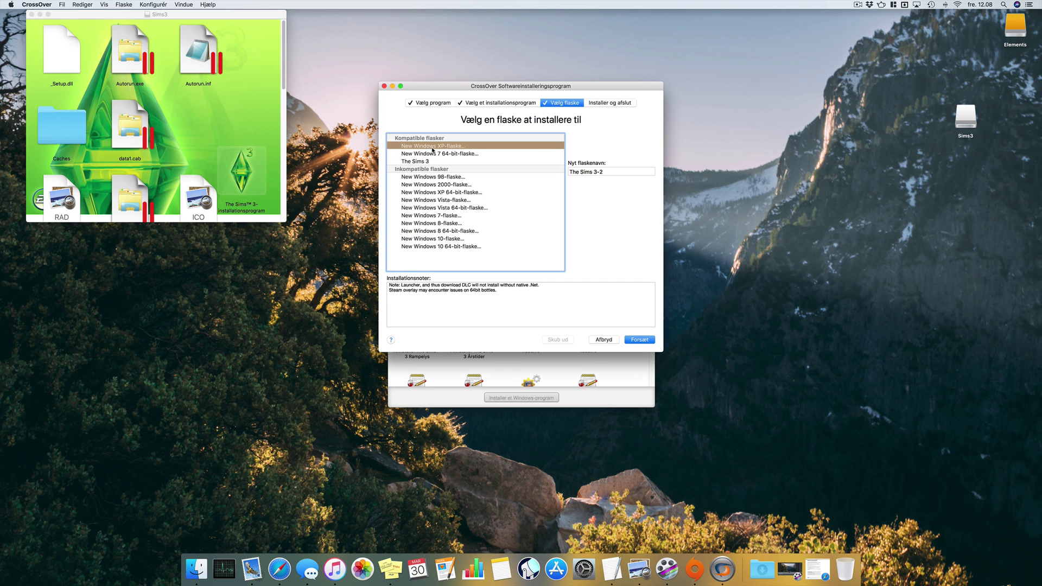
pyautogui.click(618, 170)
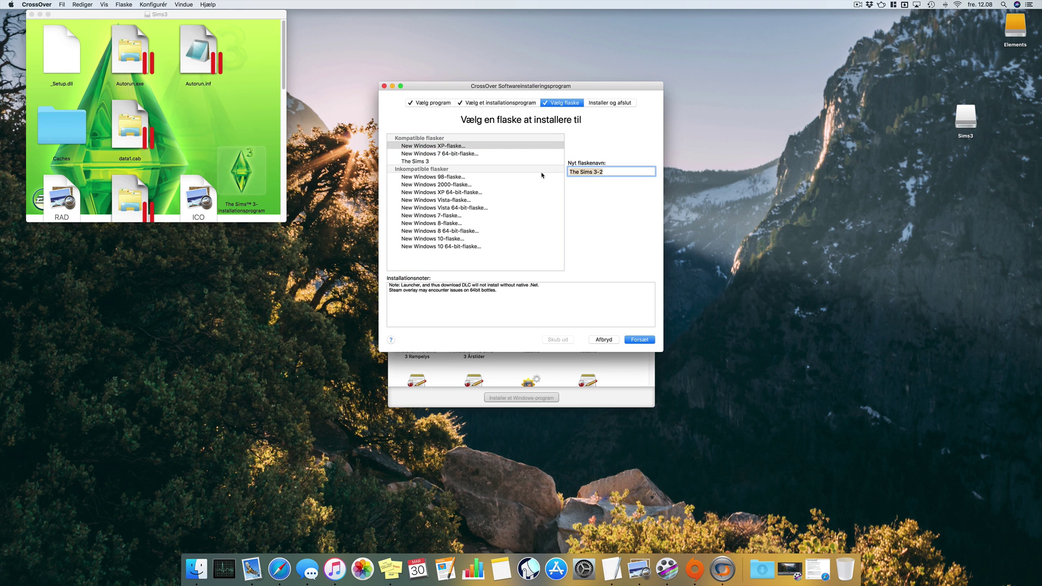
pyautogui.write('Sims3-YouTube')
pyautogui.click(606, 105)
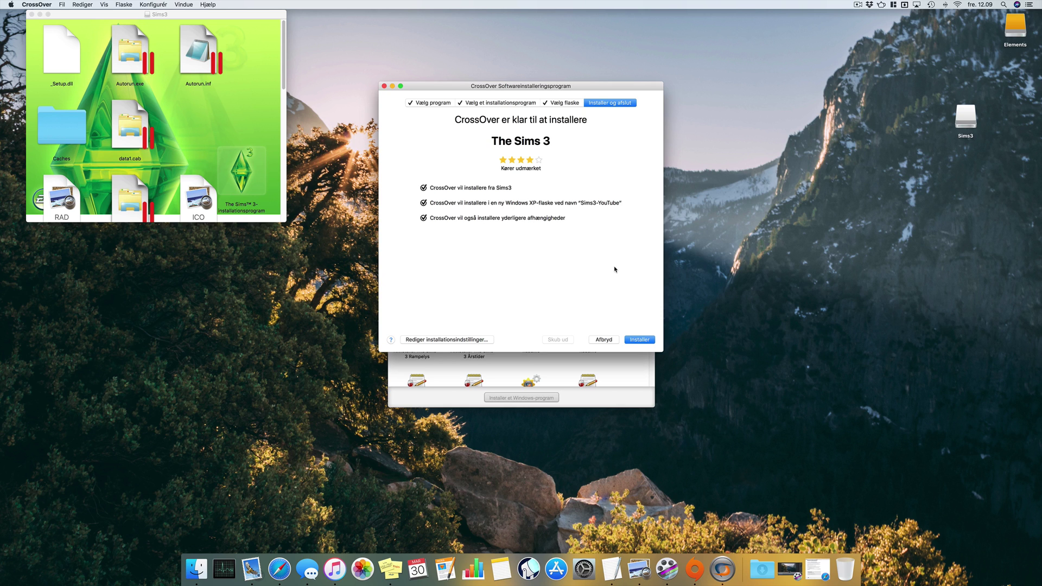
# - Start the installation and accept the licences for the Times New Roman fonts and Microsoft .NET Framework 3.5 SP1
pyautogui.click(649, 341)
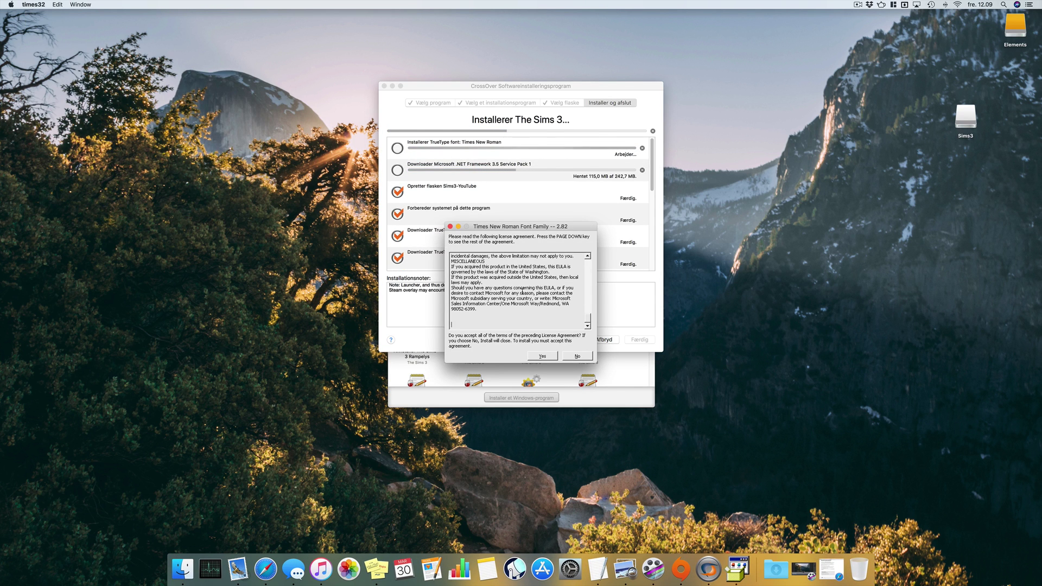
pyautogui.click(542, 356)
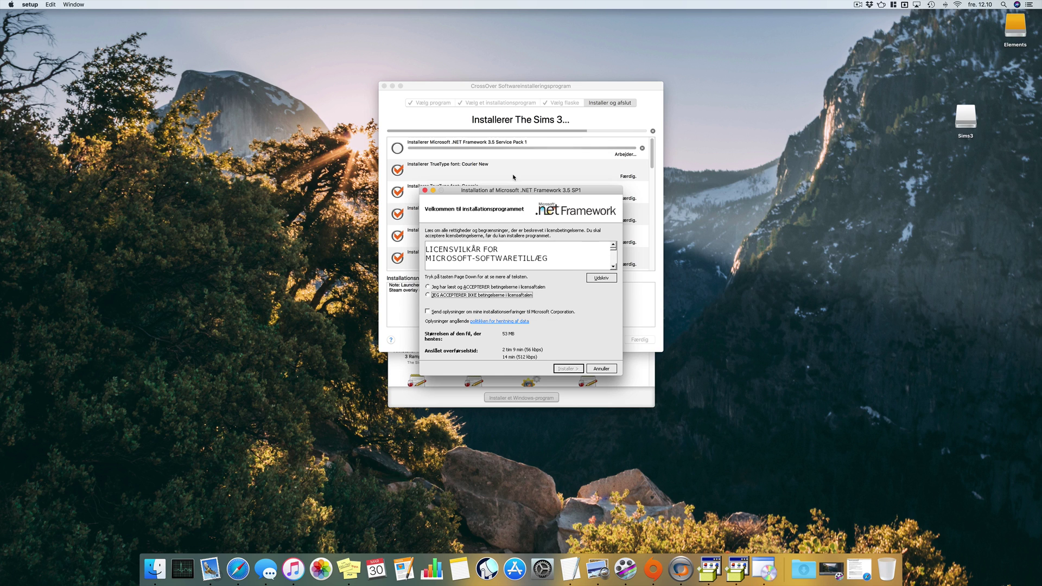
pyautogui.click(457, 288)
pyautogui.click(566, 369)
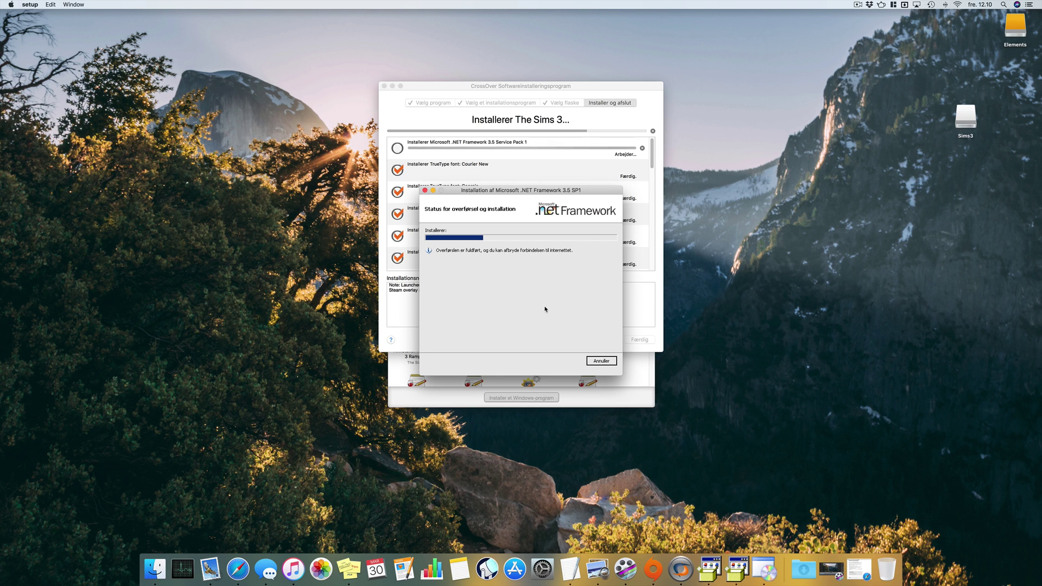
# - Check the Mac's macOS version and hardware specifications in the system overview, and close it
pyautogui.click(11, 4)
pyautogui.click(15, 15)
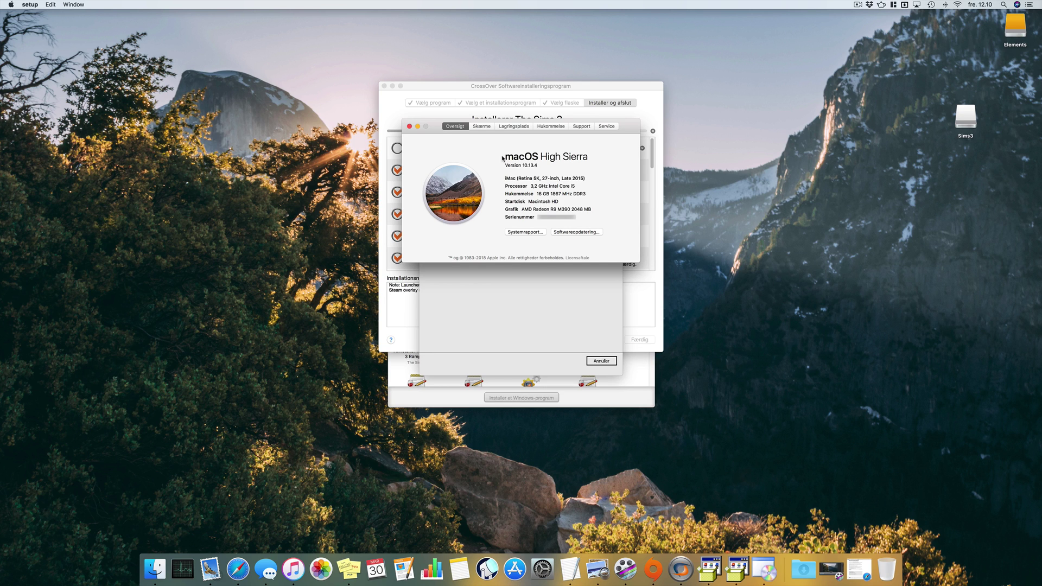
pyautogui.click(410, 126)
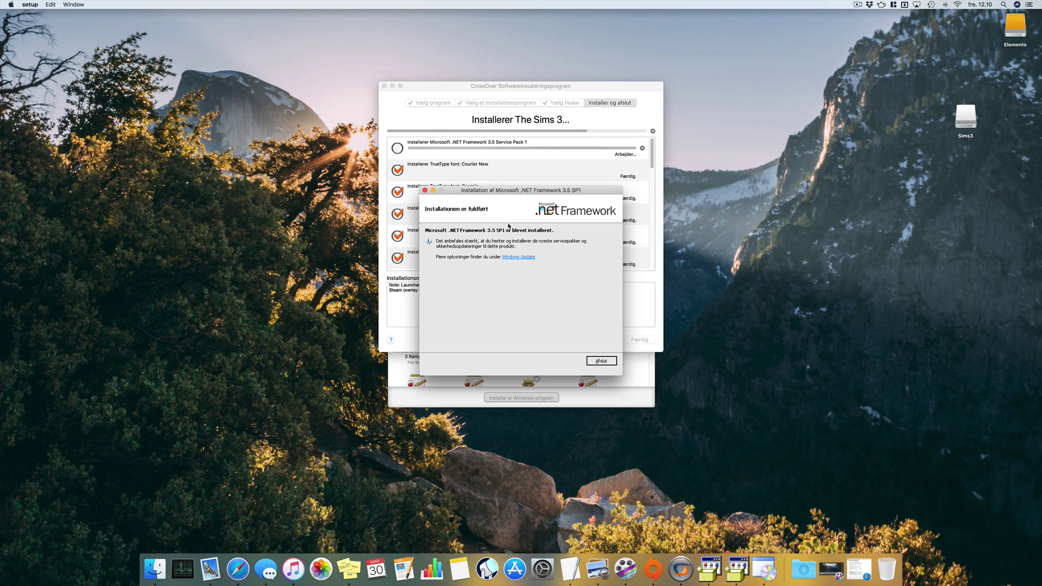
# - Finish the .NET Framework setup and choose English (Engelsk) as the Sims 3 installer language
pyautogui.click(601, 361)
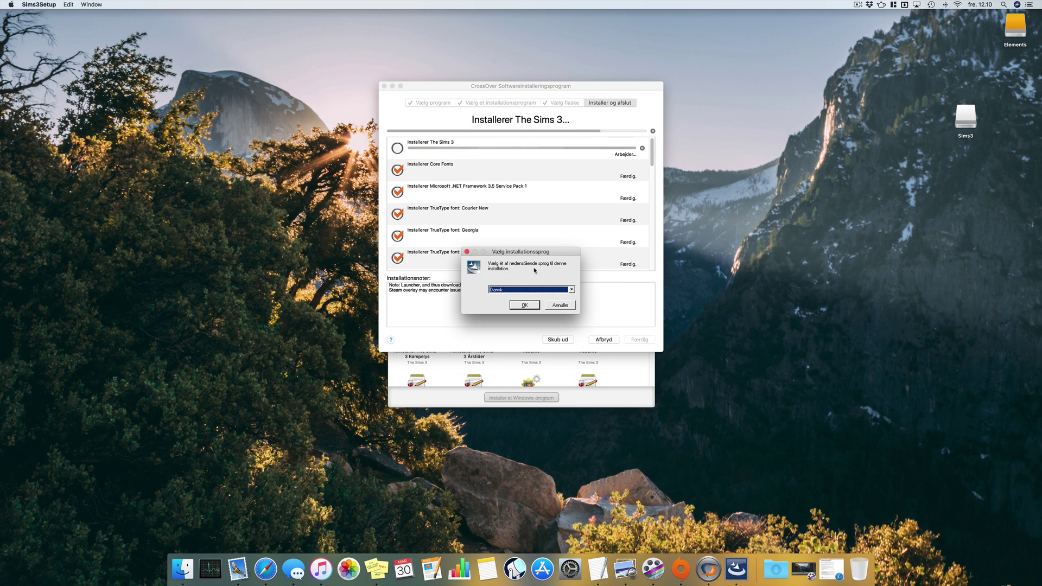
pyautogui.click(516, 290)
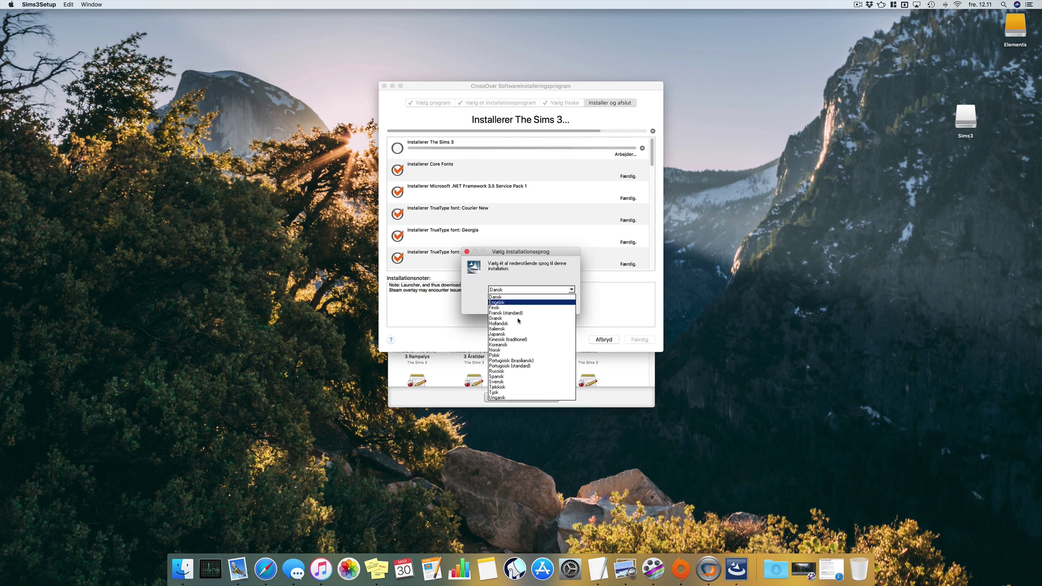
pyautogui.click(512, 298)
pyautogui.click(525, 305)
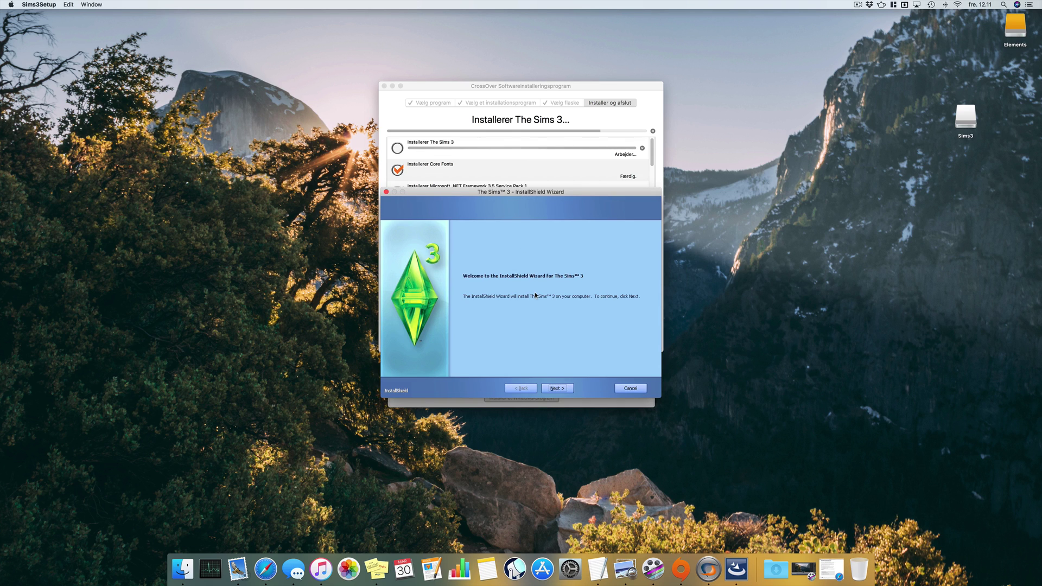
# - Choose a country starting with D in the Sims 3 installer and accept the End User License Agreement
pyautogui.click(564, 389)
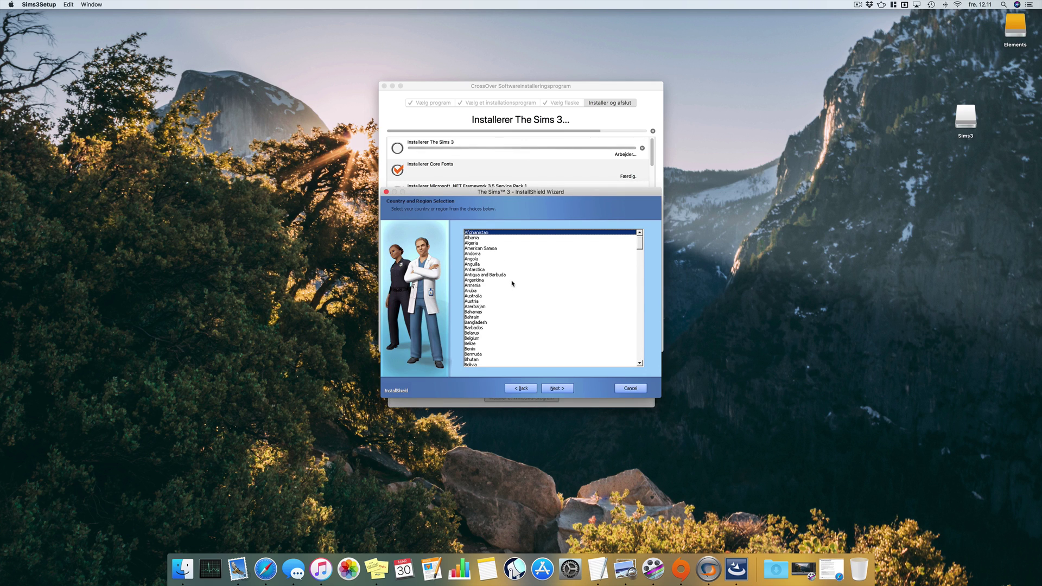
pyautogui.press('d')
pyautogui.click(563, 388)
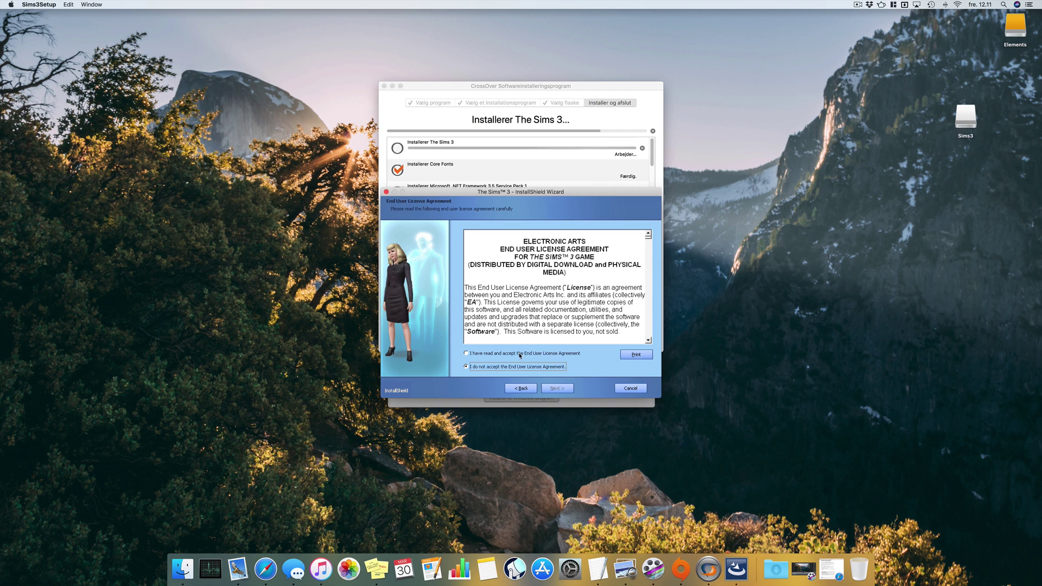
pyautogui.click(554, 353)
pyautogui.click(567, 388)
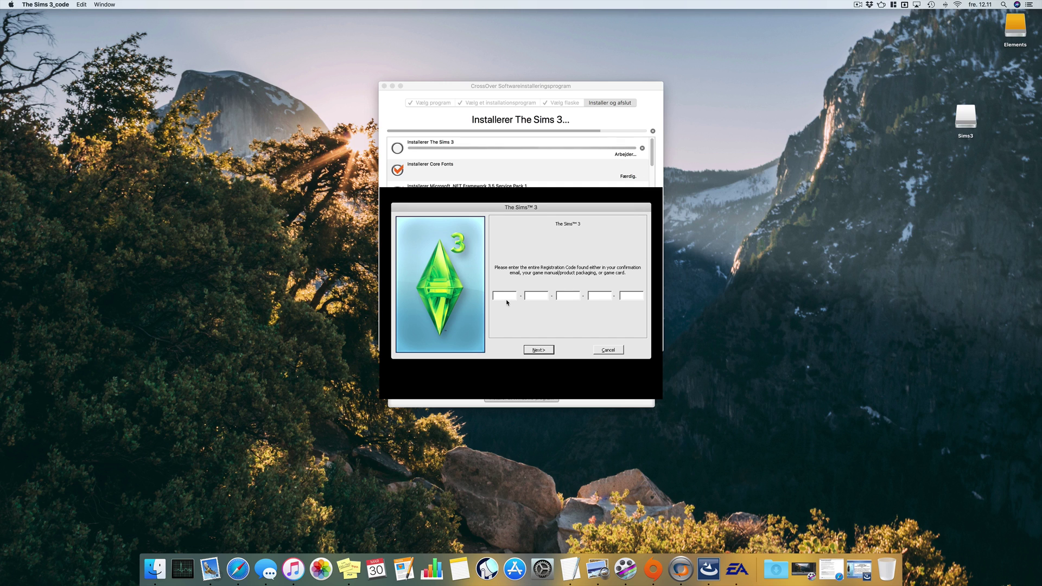
# - Switch to Origin, copy the CD key from The Sims 3's game properties in the library, and close them without saving
pyautogui.click(651, 562)
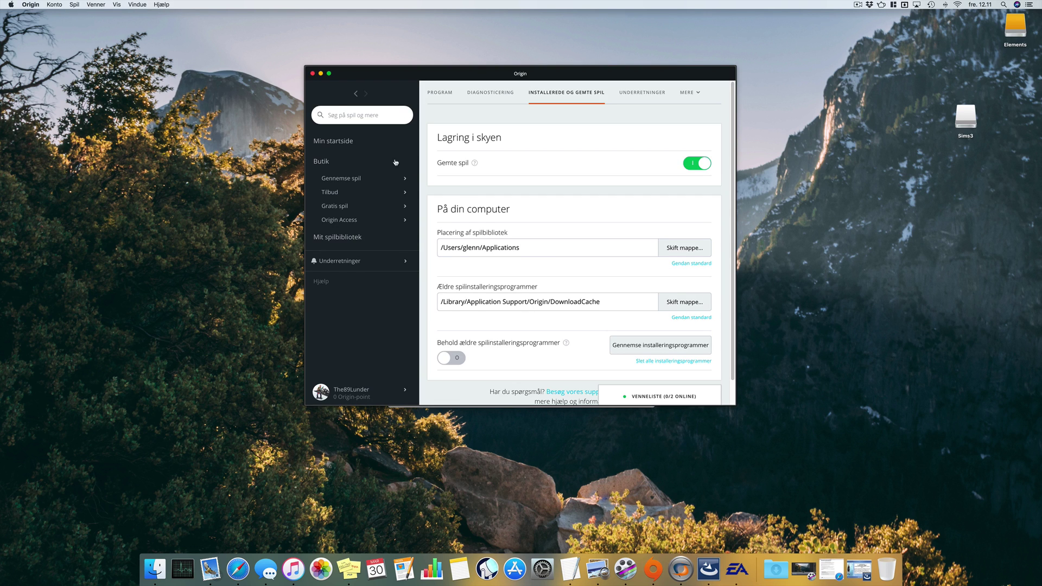
pyautogui.click(342, 239)
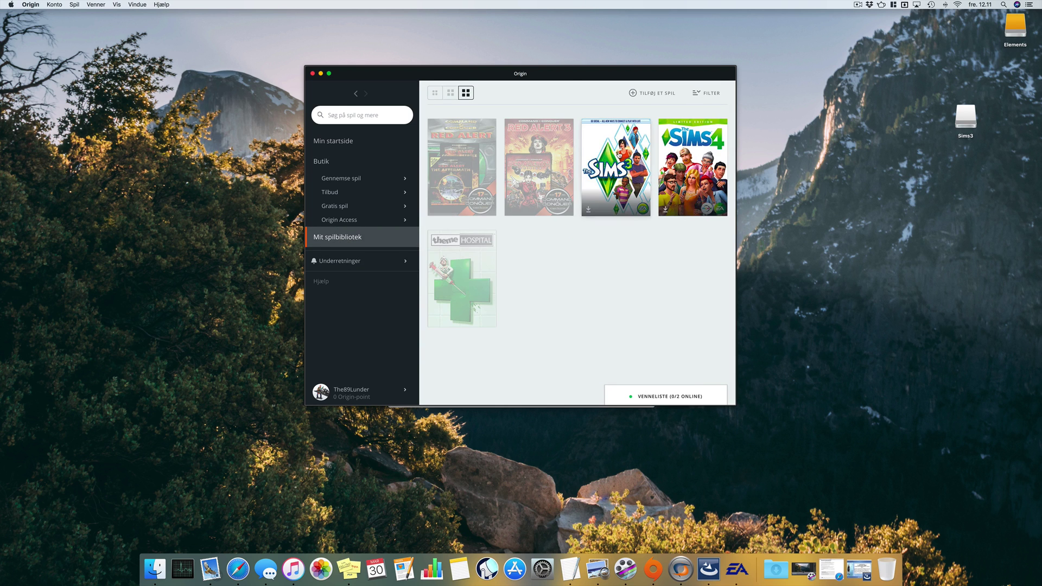
pyautogui.click(620, 155)
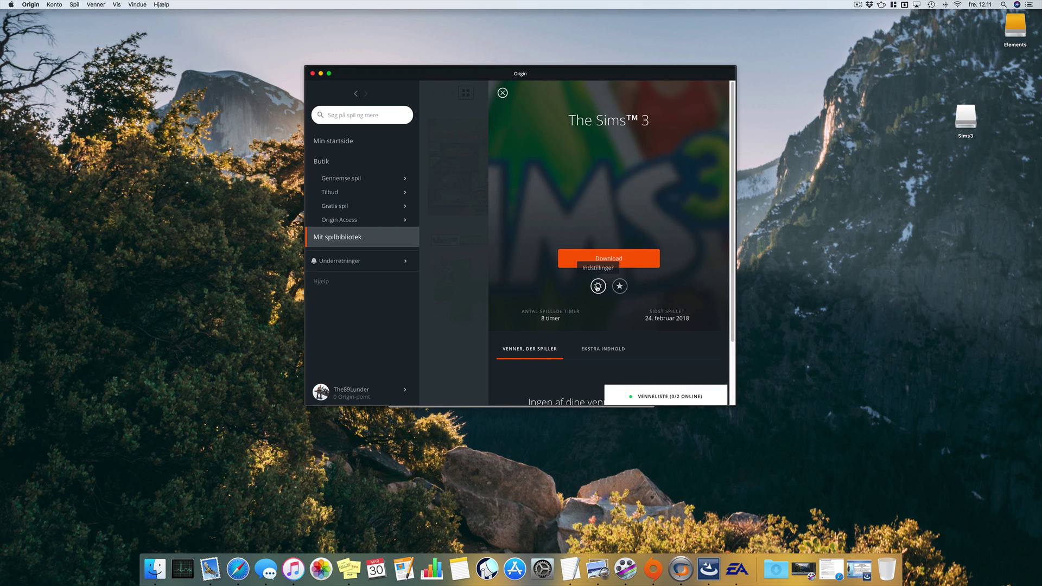
pyautogui.click(598, 287)
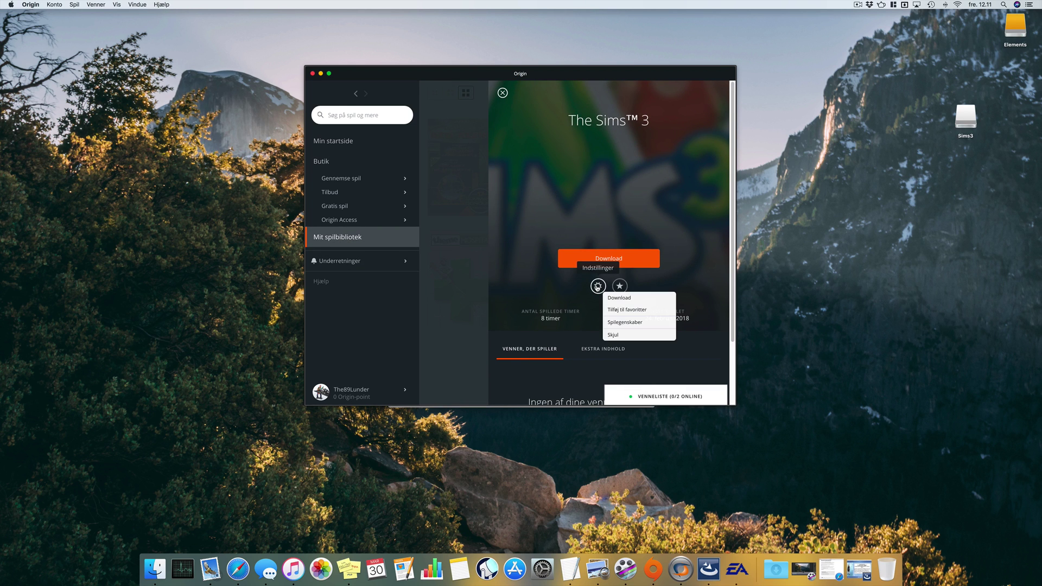
pyautogui.click(630, 324)
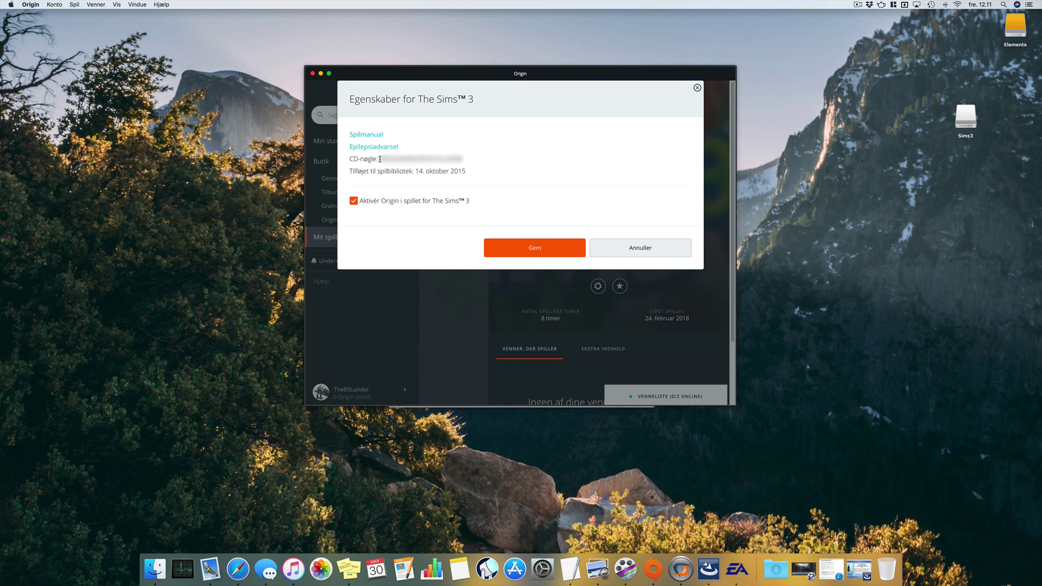
pyautogui.moveTo(380, 159); pyautogui.dragTo(463, 162)
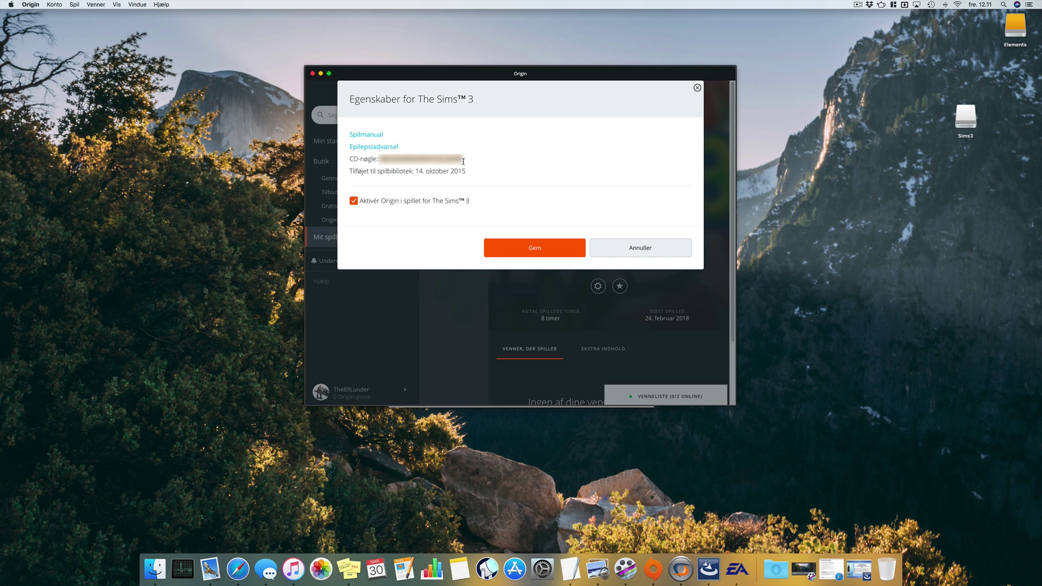
pyautogui.click(644, 242)
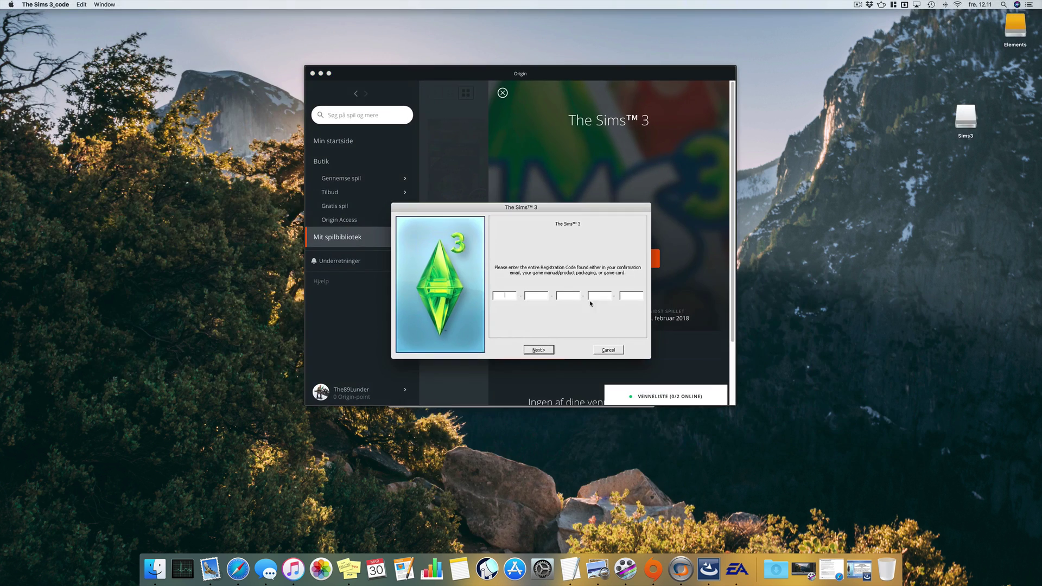
# - Paste the copied registration code into the Sims 3 installer and continue
pyautogui.press('super+v')
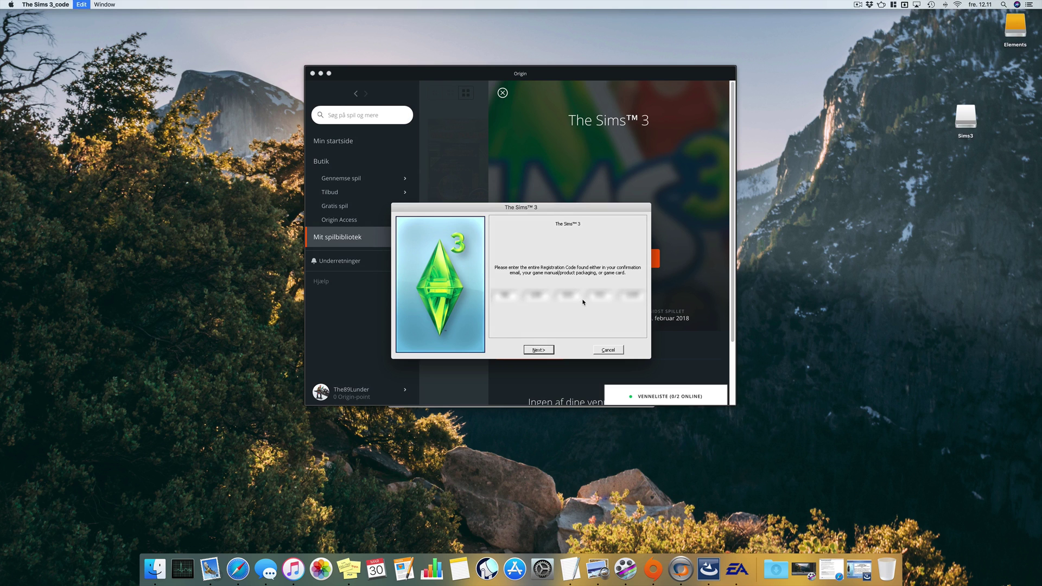
pyautogui.click(540, 350)
pyautogui.press('Return')
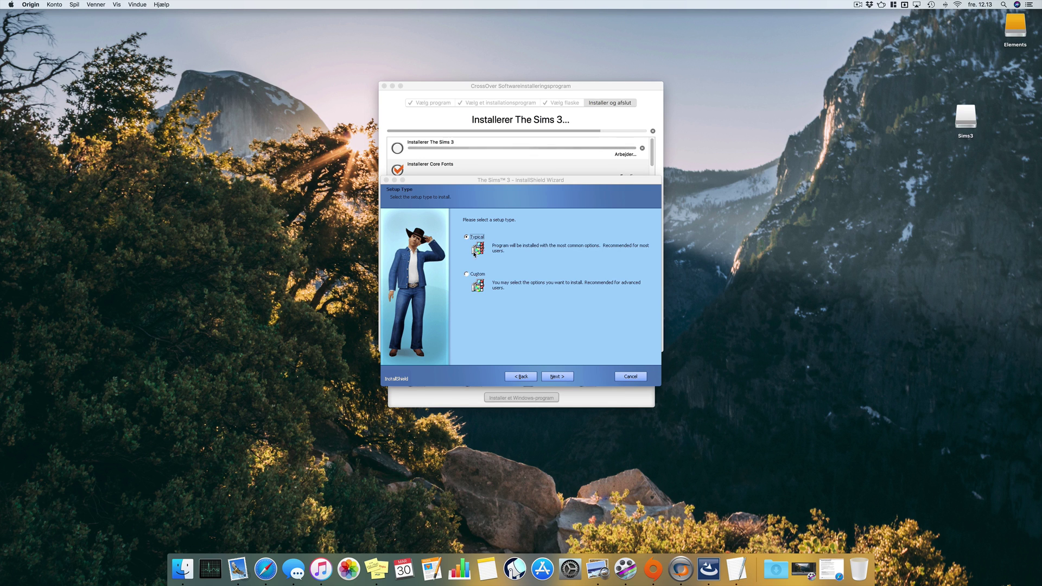
# - Choose the Custom setup type, keep the default destination folder, deselect the desktop shortcut, and start installing The Sims 3
pyautogui.click(481, 276)
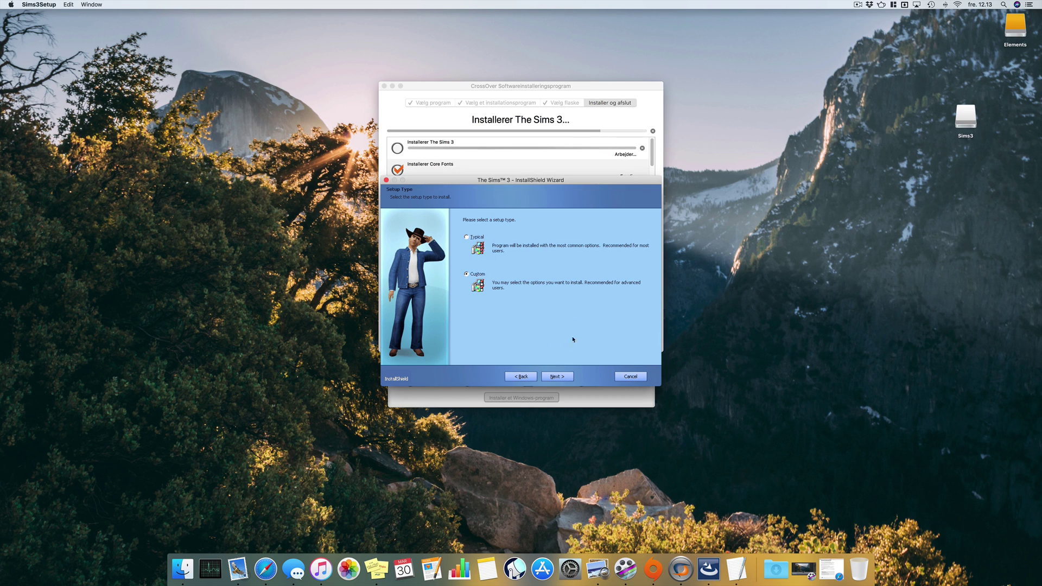
pyautogui.click(560, 377)
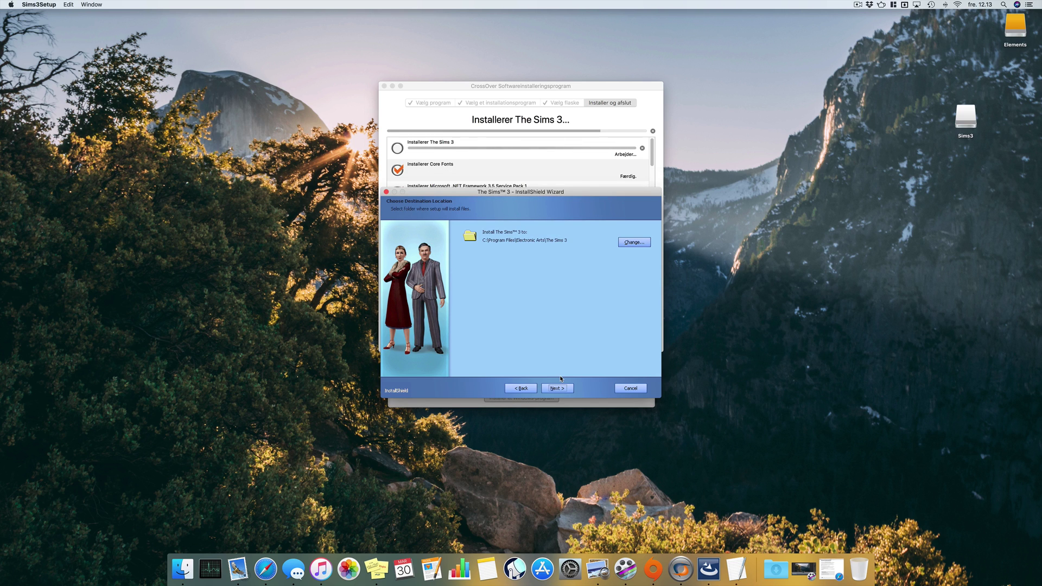
pyautogui.click(560, 389)
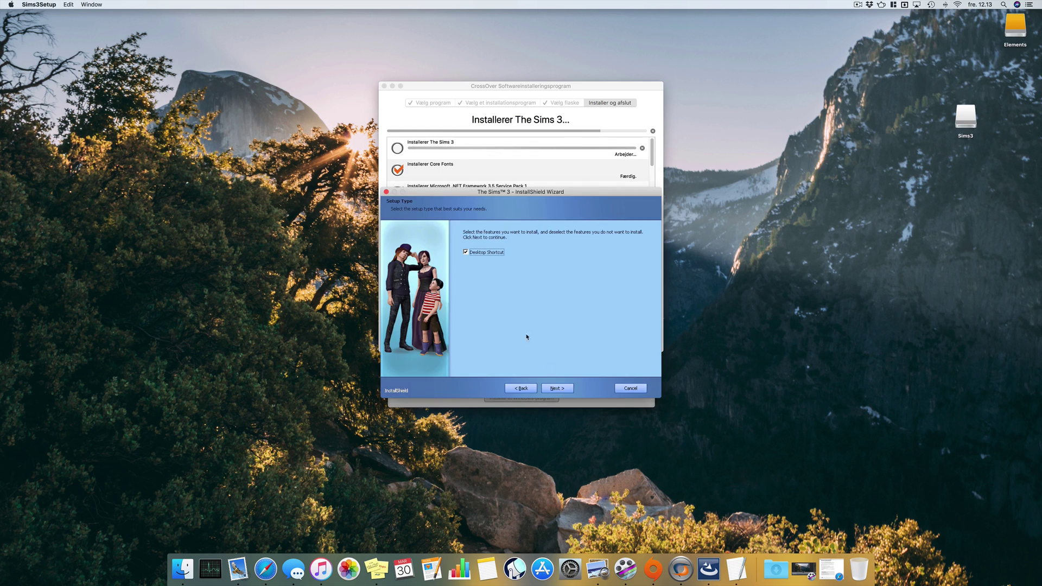
pyautogui.click(475, 253)
pyautogui.click(563, 388)
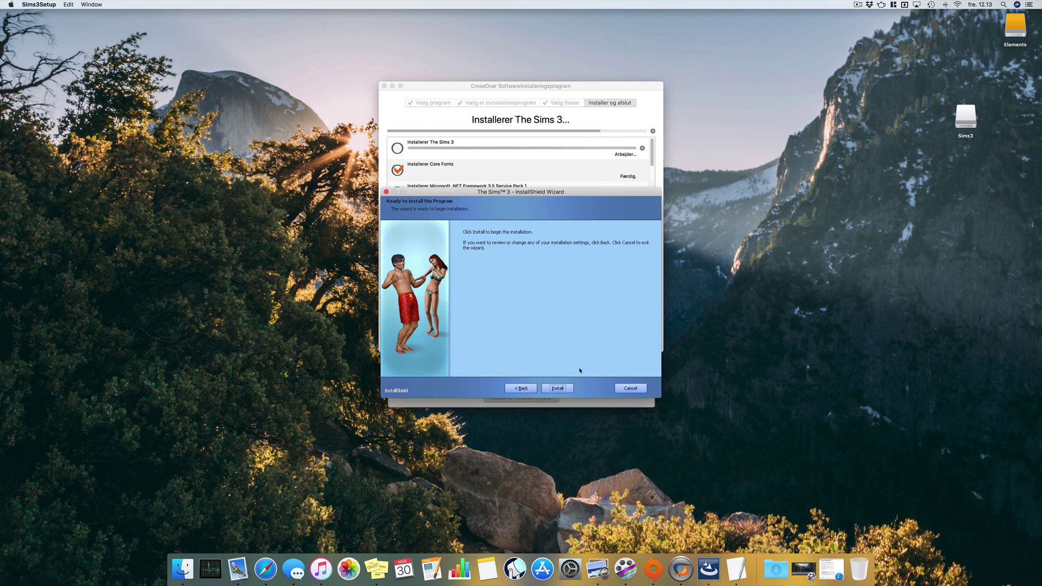
pyautogui.click(558, 389)
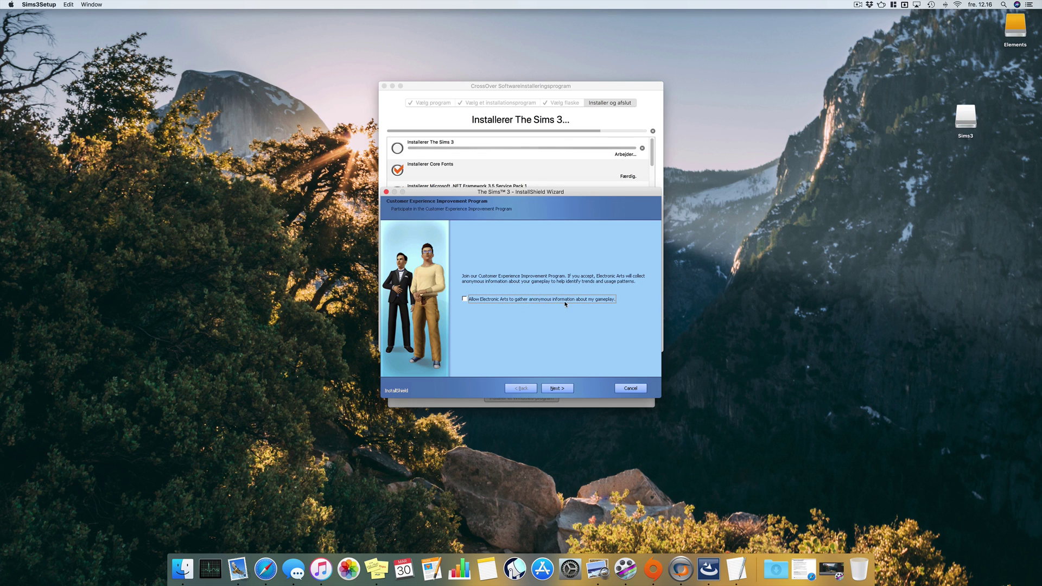
# - Finish the Sims 3 wizard without gameplay data sharing, declining the latest Origin version and deselecting the readme file
pyautogui.click(559, 389)
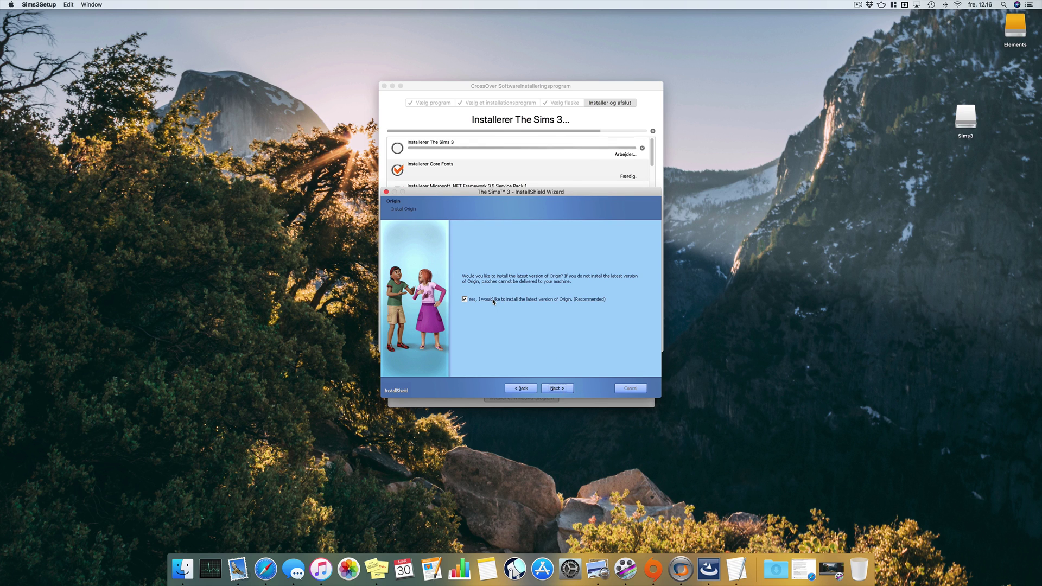
pyautogui.click(493, 300)
pyautogui.click(558, 389)
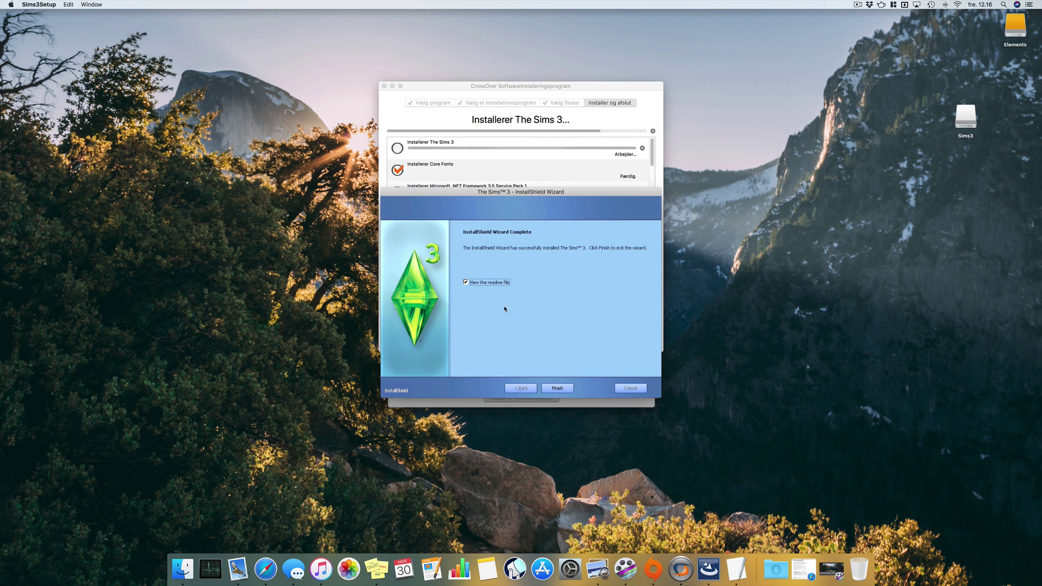
pyautogui.click(477, 283)
pyautogui.click(570, 388)
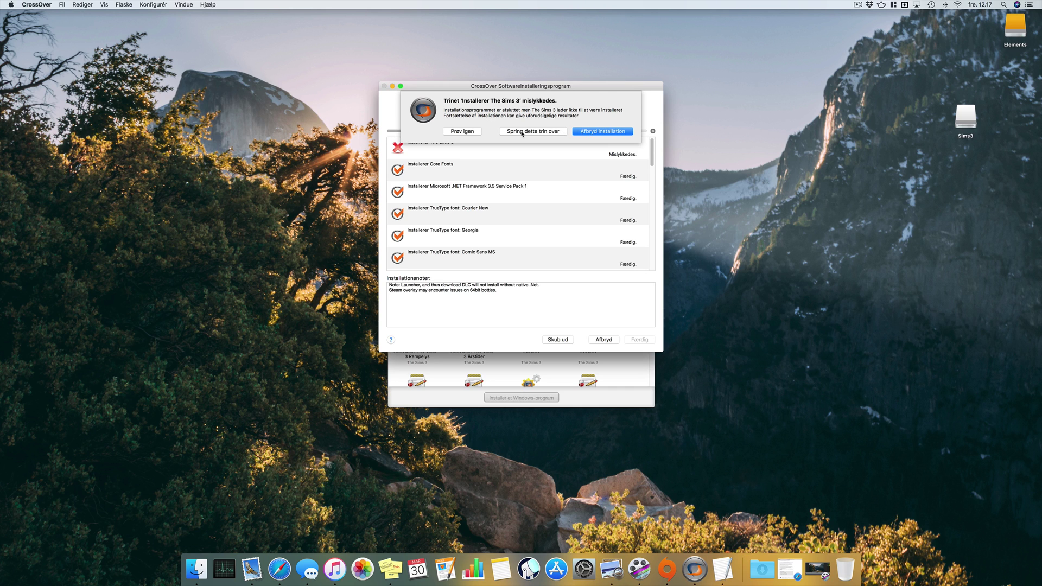
# - Skip the Sims 3 step in the CrossOver software installer and finish the installation
pyautogui.click(521, 132)
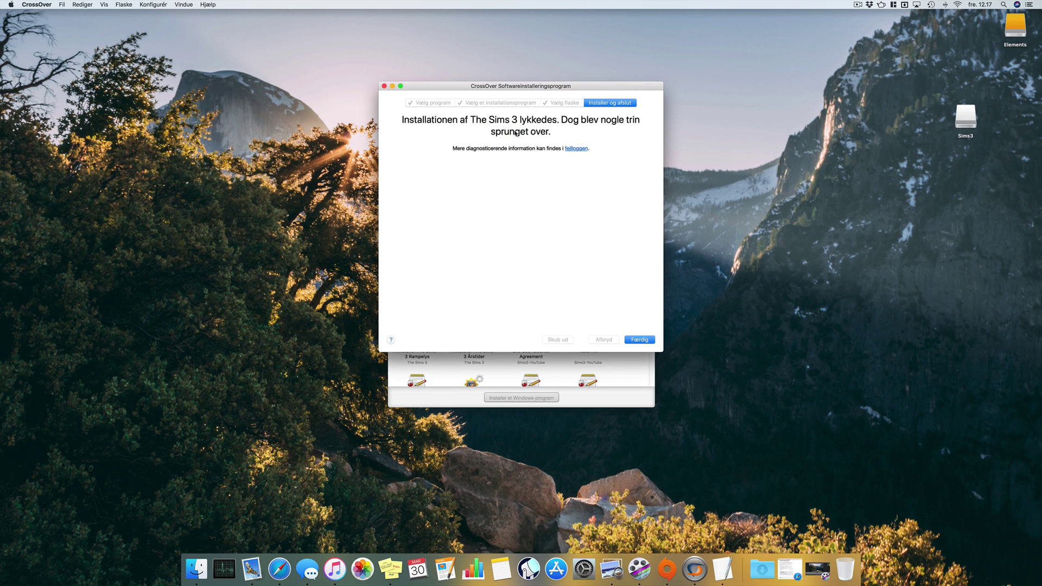
pyautogui.click(643, 342)
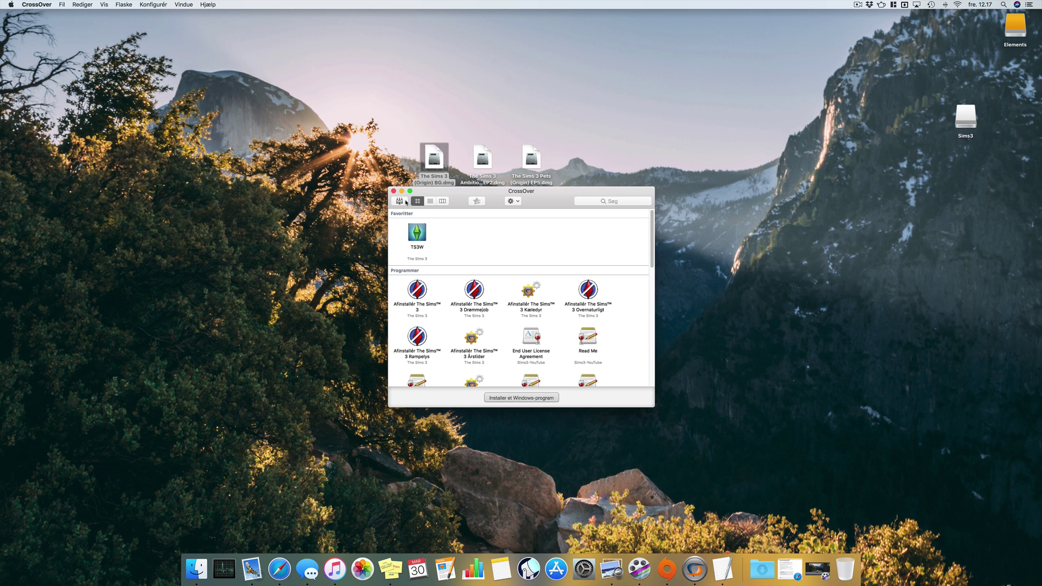
# - Show the bottle list and look through the programs in the Sims3-YouTube bottle
pyautogui.click(399, 201)
pyautogui.click(402, 246)
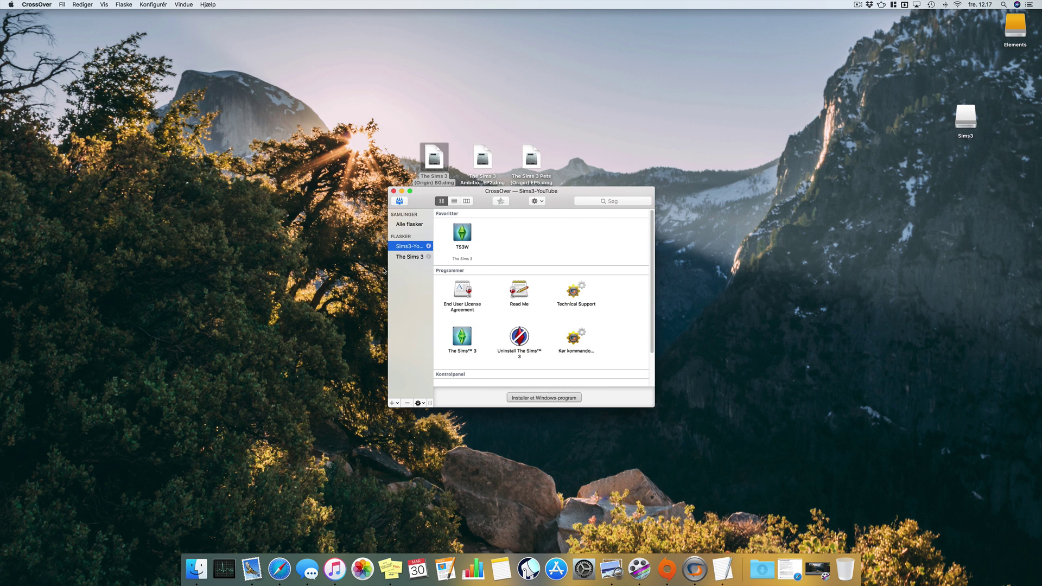
pyautogui.scroll(-4, 466, 274)
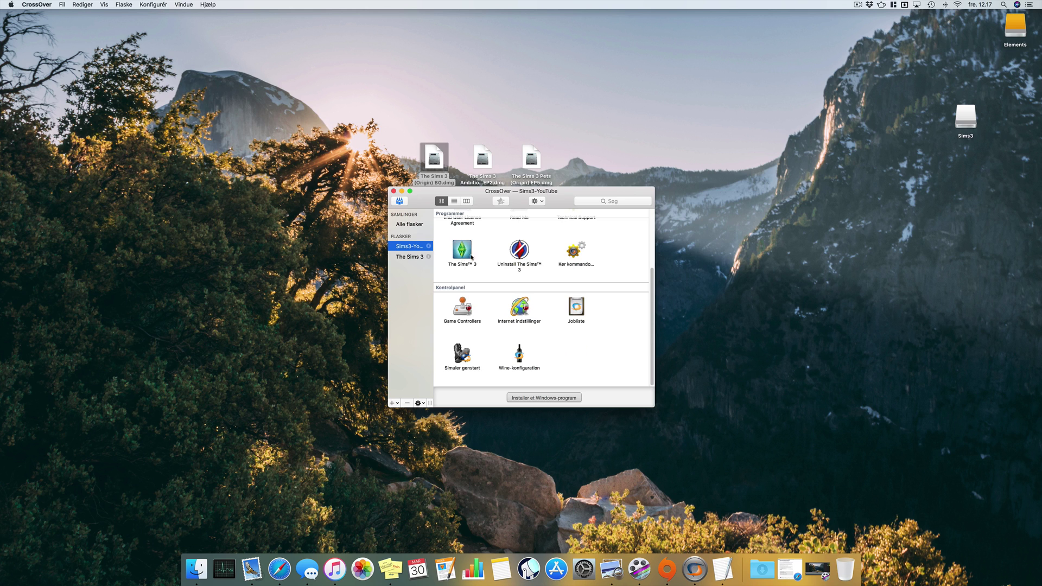
pyautogui.scroll(3, 520, 301)
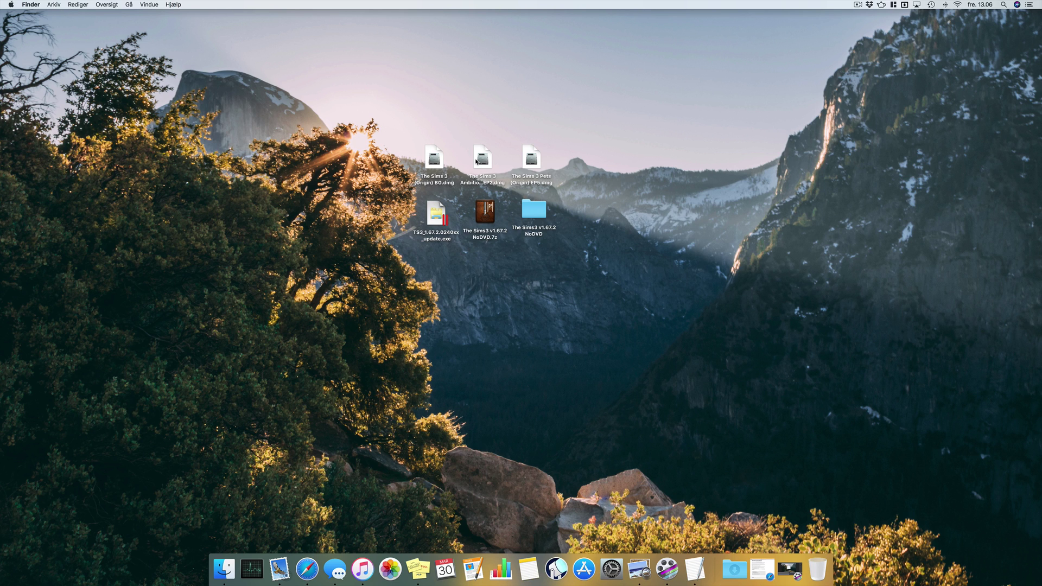
# - Select the super-patch file TS3_1.67.2.0240xx_update.exe on the desktop
pyautogui.click(441, 209)
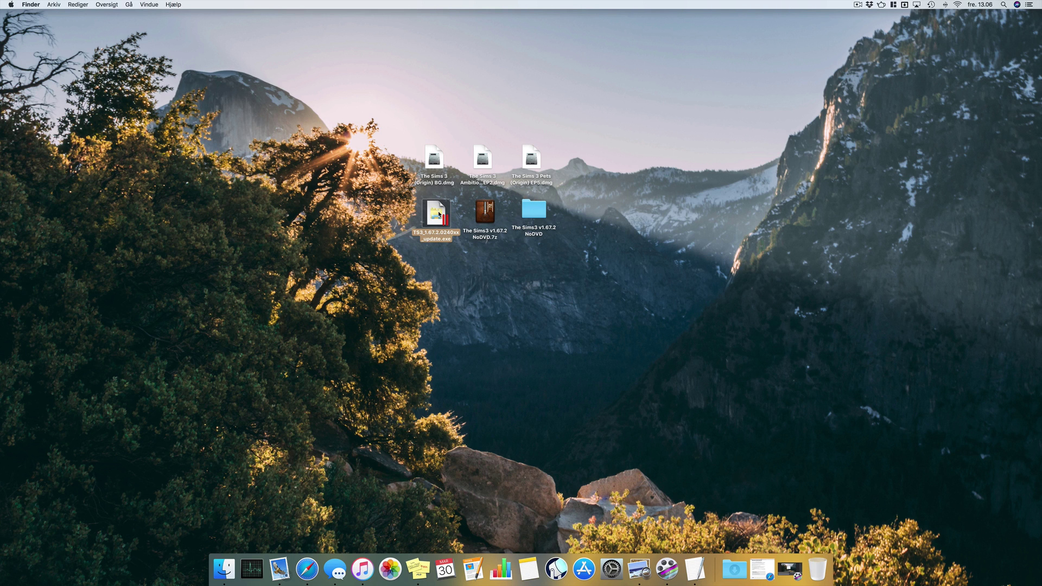
pyautogui.click(456, 215)
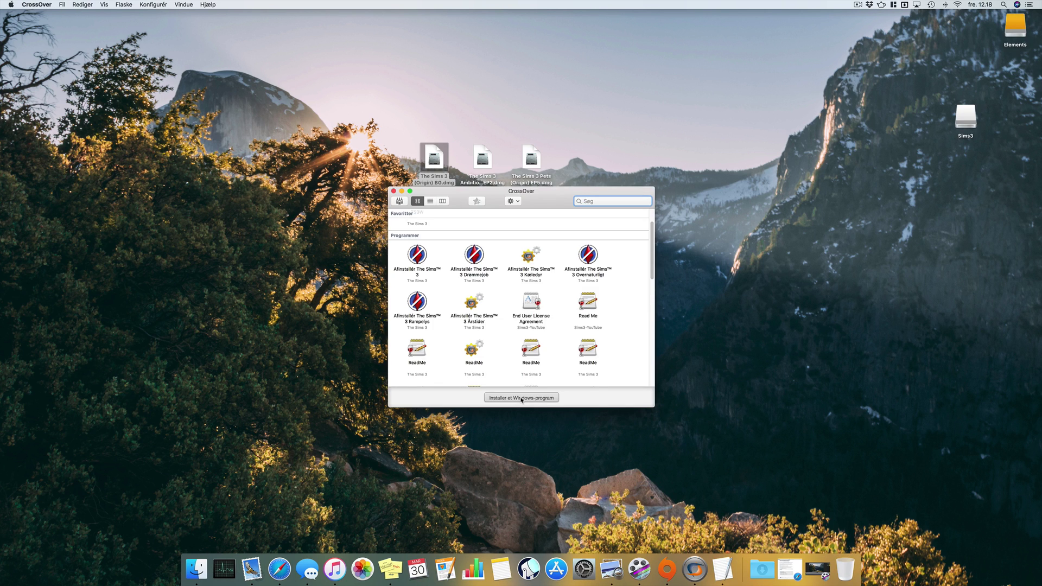
# - Start a new Windows program installation in CrossOver, choose The Sims 3: Ambitions, and continue to the installation source
pyautogui.click(522, 398)
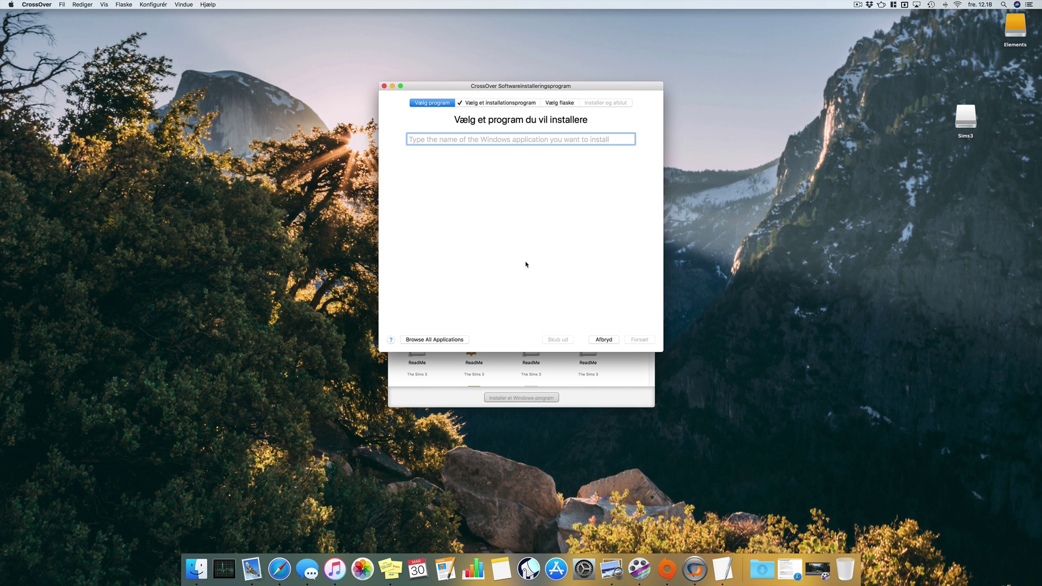
pyautogui.write('The Sims 4')
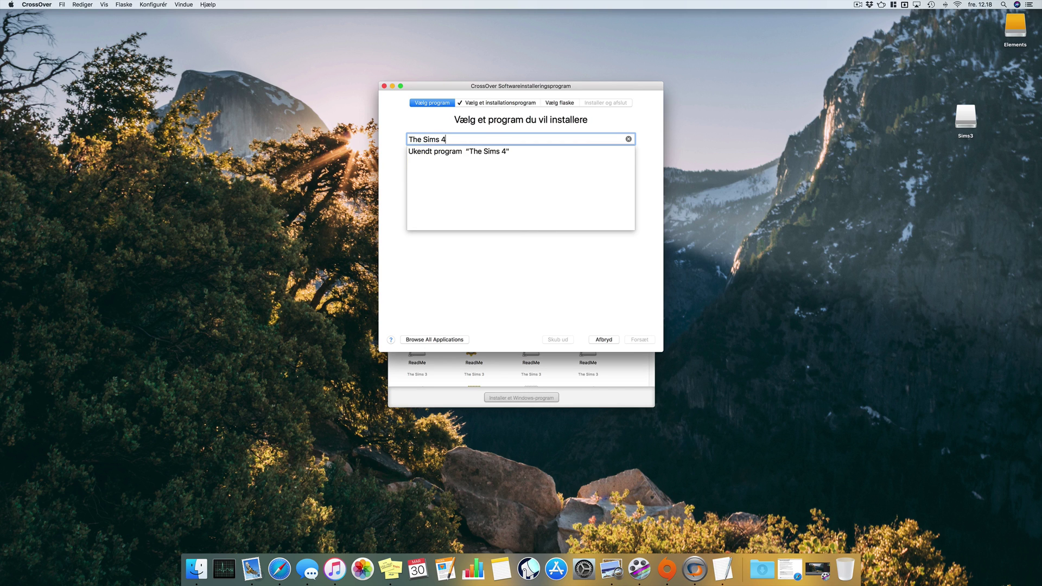
pyautogui.press('BackSpace')
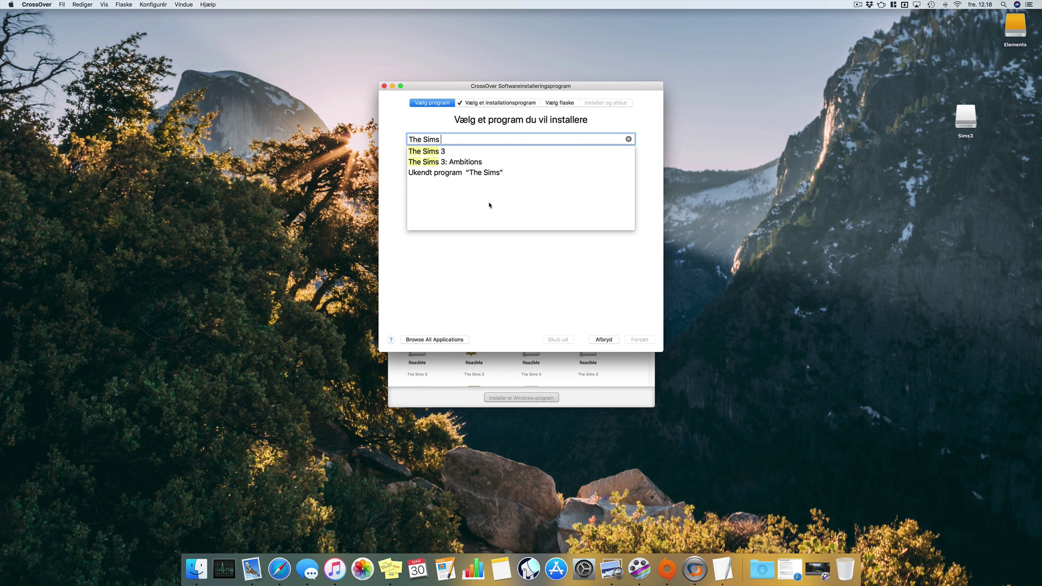
pyautogui.click(457, 163)
pyautogui.click(458, 163)
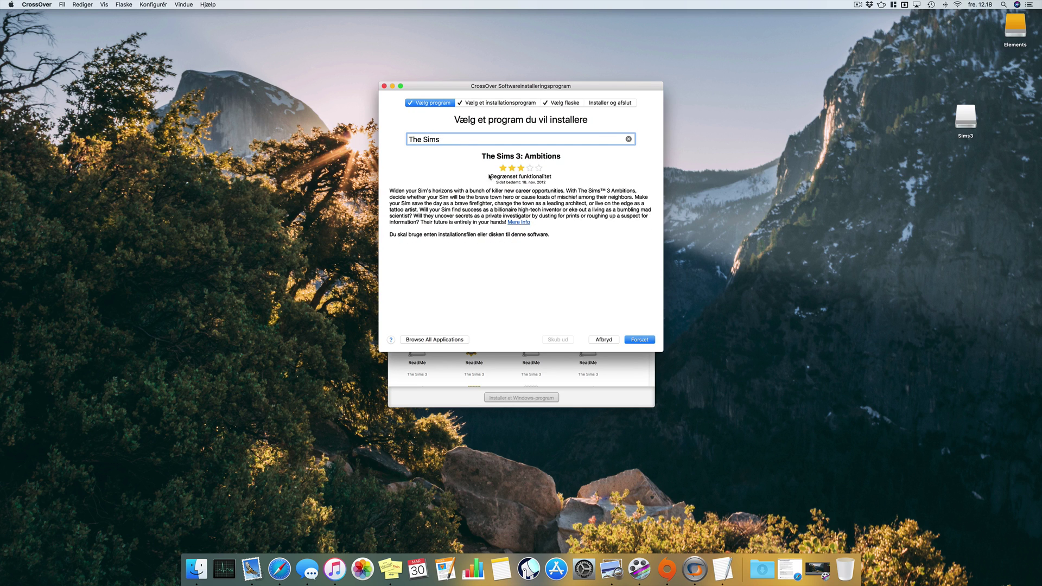
pyautogui.write('3')
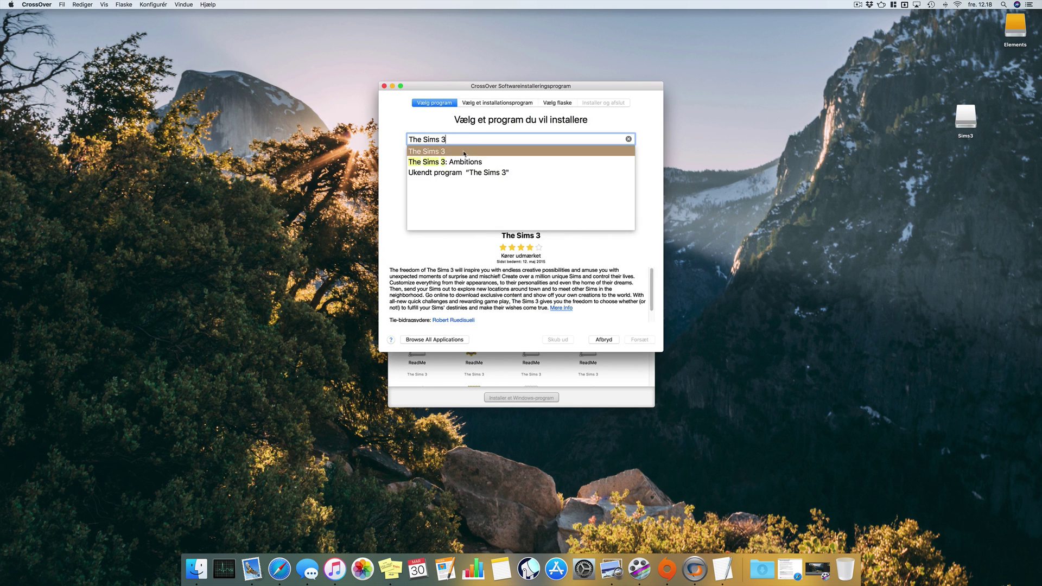
pyautogui.click(459, 162)
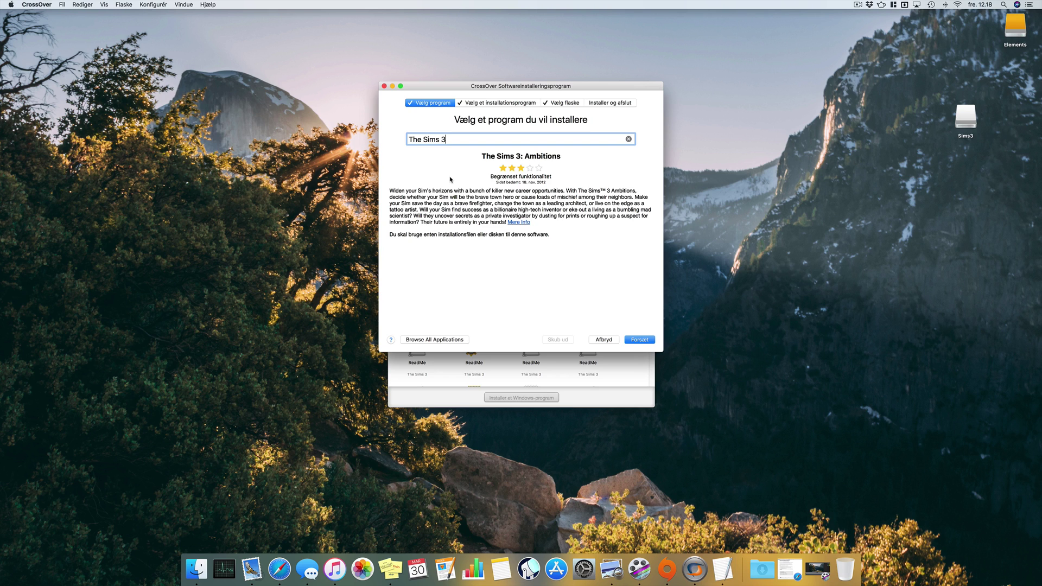
pyautogui.press('Return')
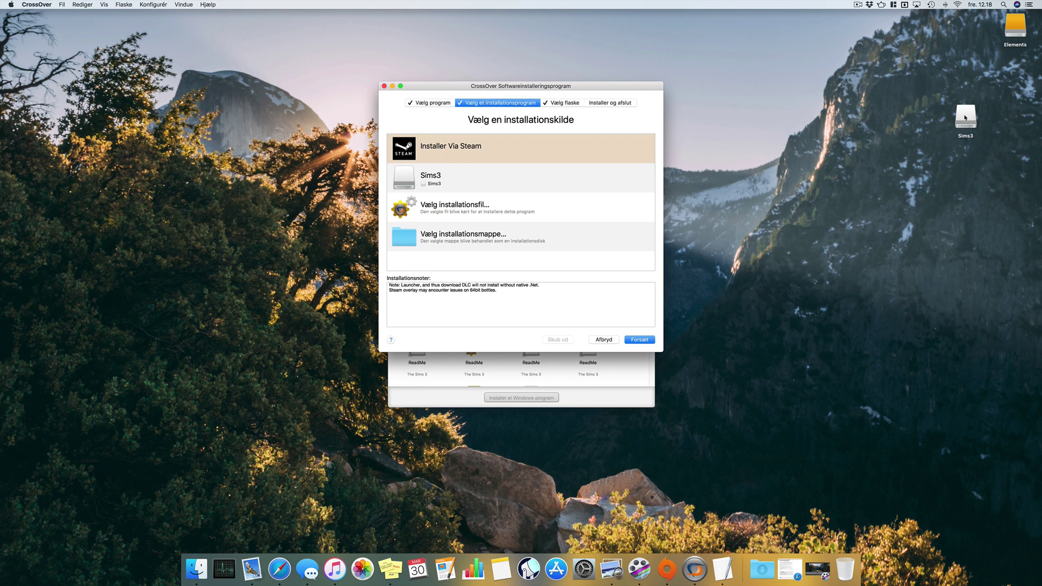
# - Eject the Sims3 disk and mount The Sims 3 Ambitions (Origin) EP2.dmg, skipping its verification and closing its window
pyautogui.moveTo(966, 119); pyautogui.dragTo(842, 568)
pyautogui.hotkey('ctrl', 'Up')
pyautogui.hotkey('ctrl', 'Up')
pyautogui.press('F11')
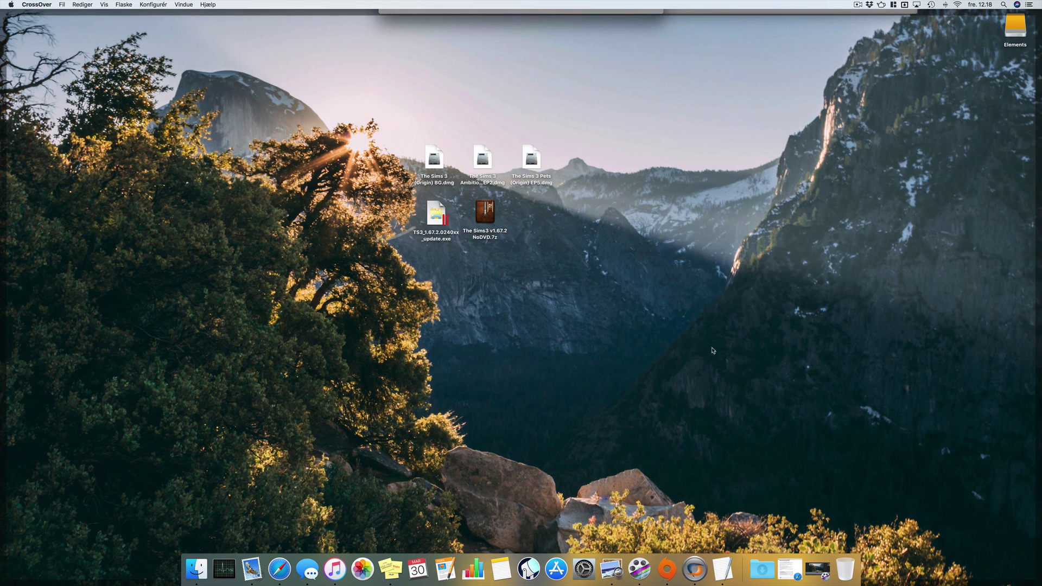
pyautogui.doubleClick(482, 159)
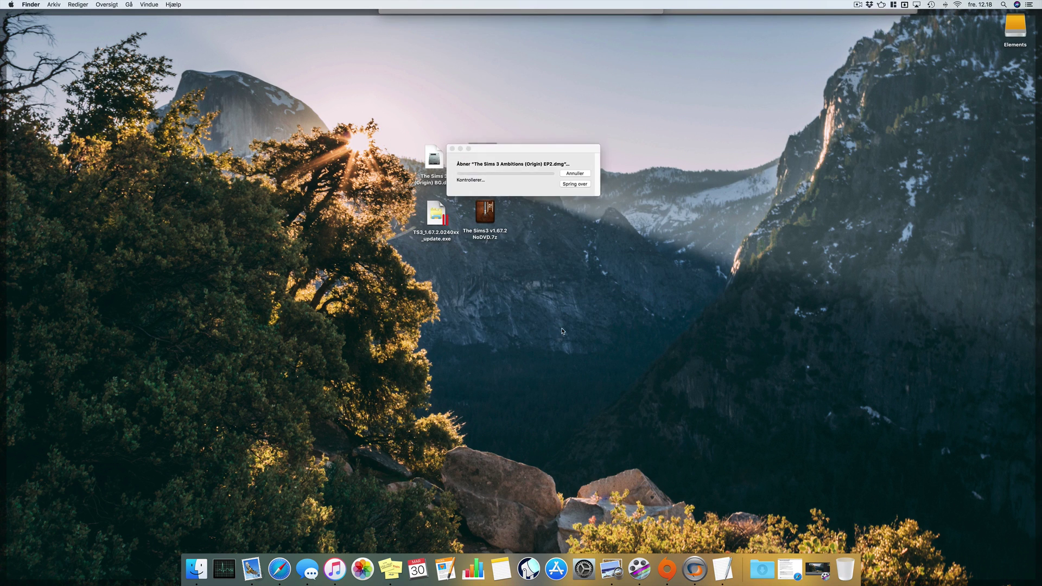
pyautogui.click(574, 185)
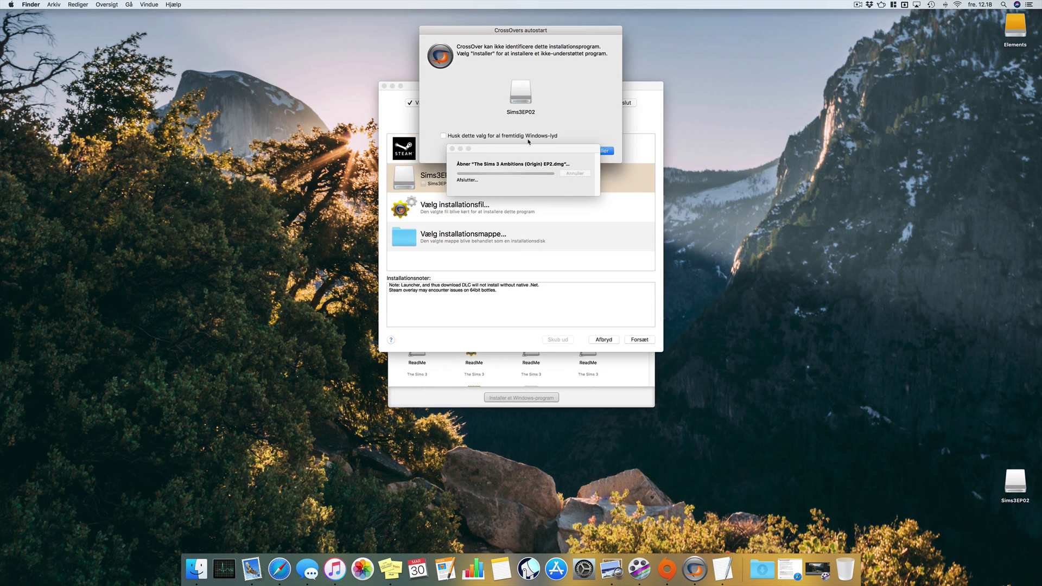
pyautogui.click(556, 153)
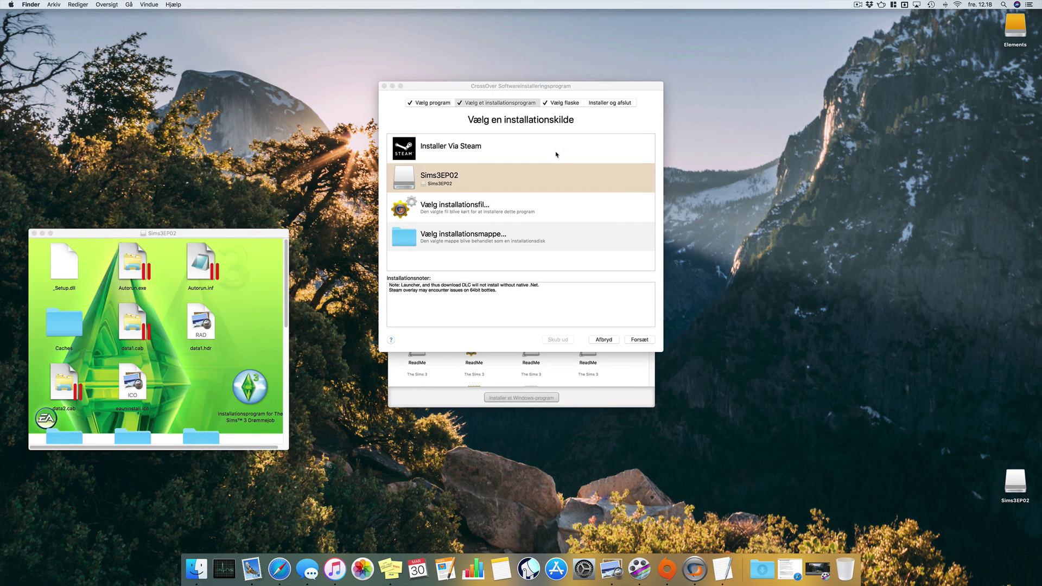
pyautogui.click(34, 233)
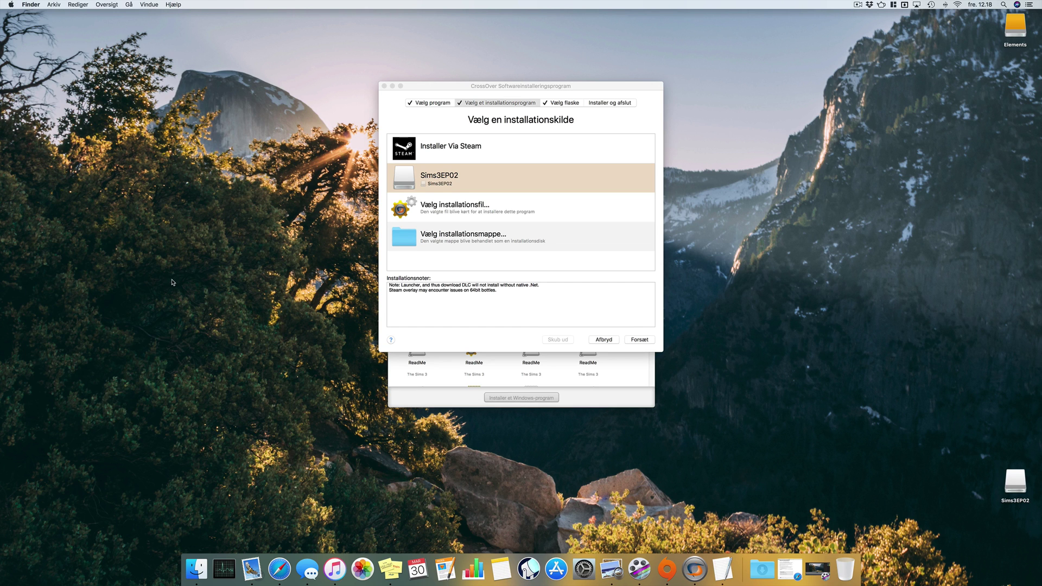
# - Install The Sims 3: Ambitions from Sims3EP02 into the Sims3-YouTube bottle and continue to the setup wizard's license agreement
pyautogui.click(434, 181)
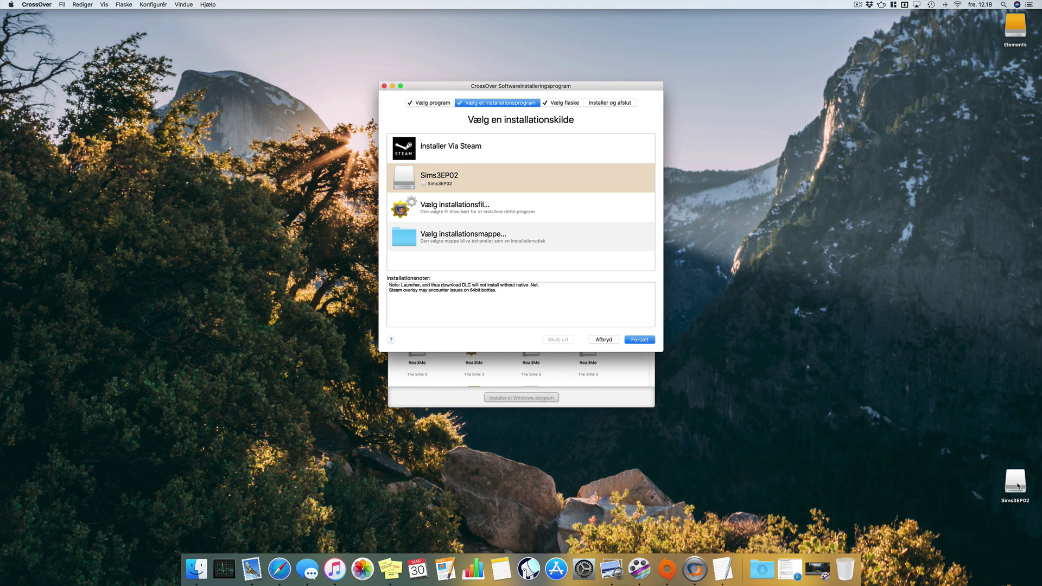
pyautogui.click(556, 104)
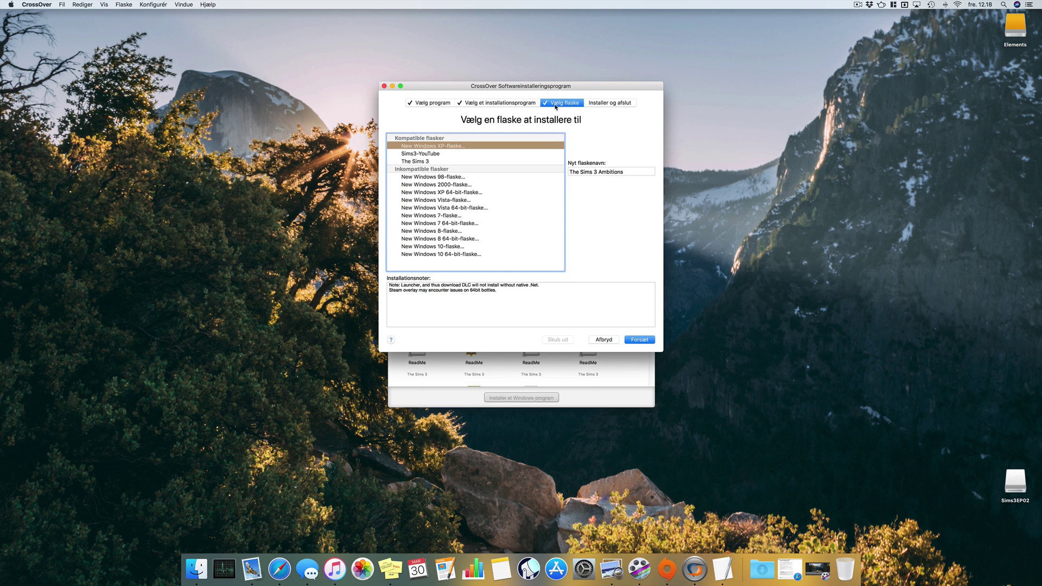
pyautogui.click(423, 154)
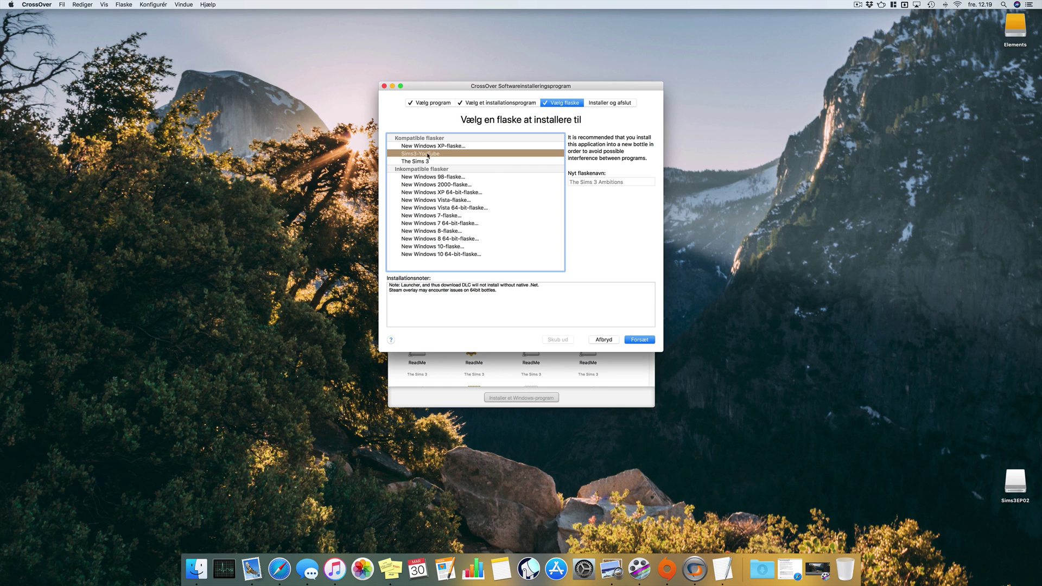
pyautogui.click(618, 104)
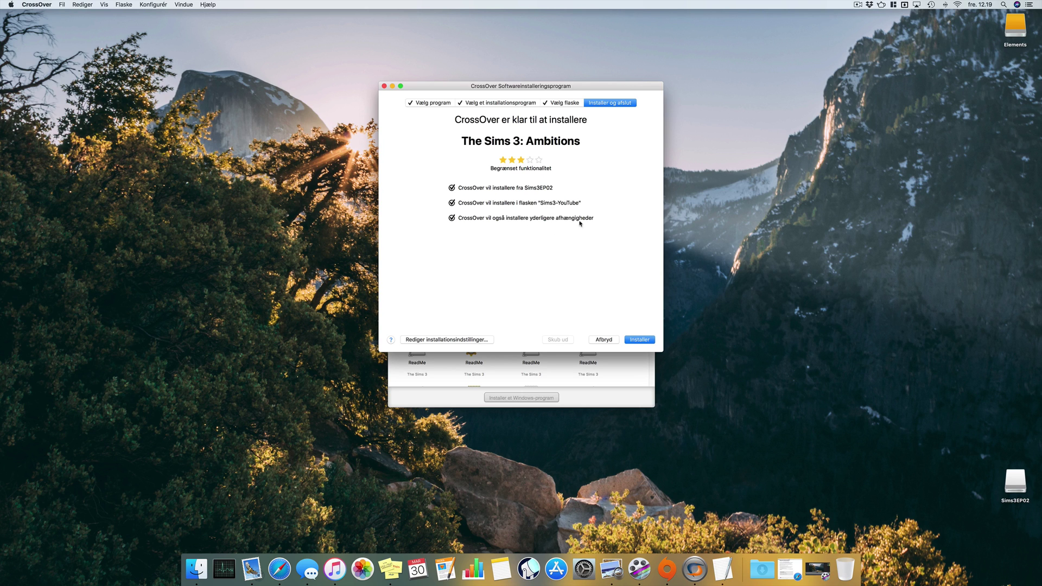
pyautogui.click(642, 341)
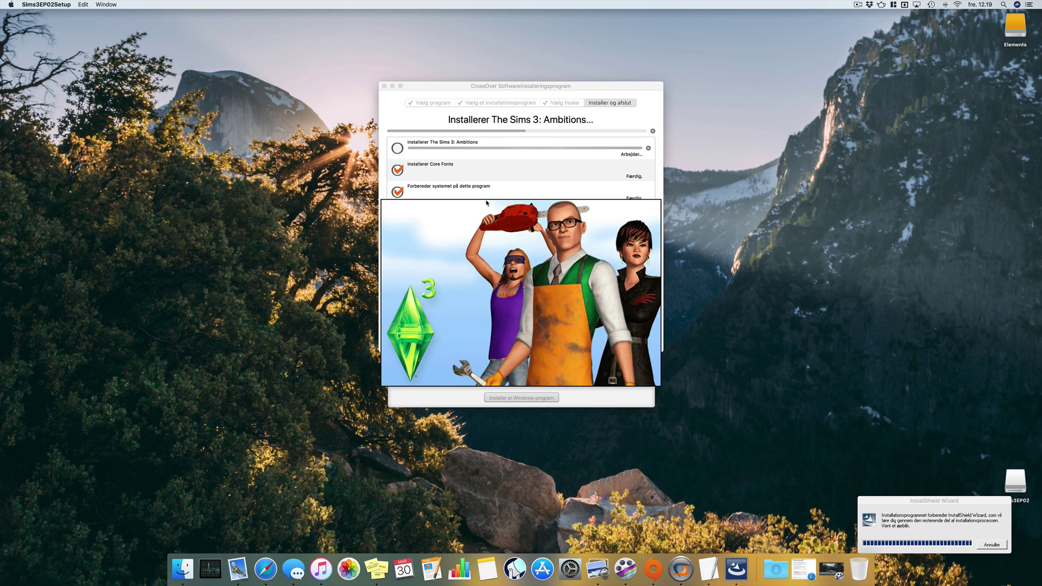
pyautogui.click(556, 388)
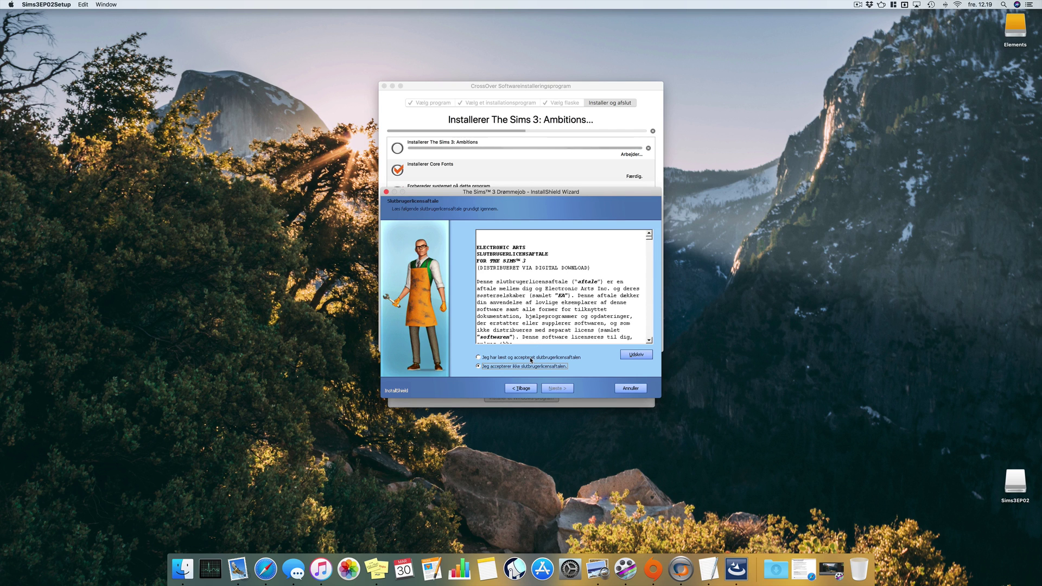
# - Accept the Ambitions license agreement, continue to the registration code, and search the Mac for "origin"
pyautogui.click(571, 358)
pyautogui.click(555, 389)
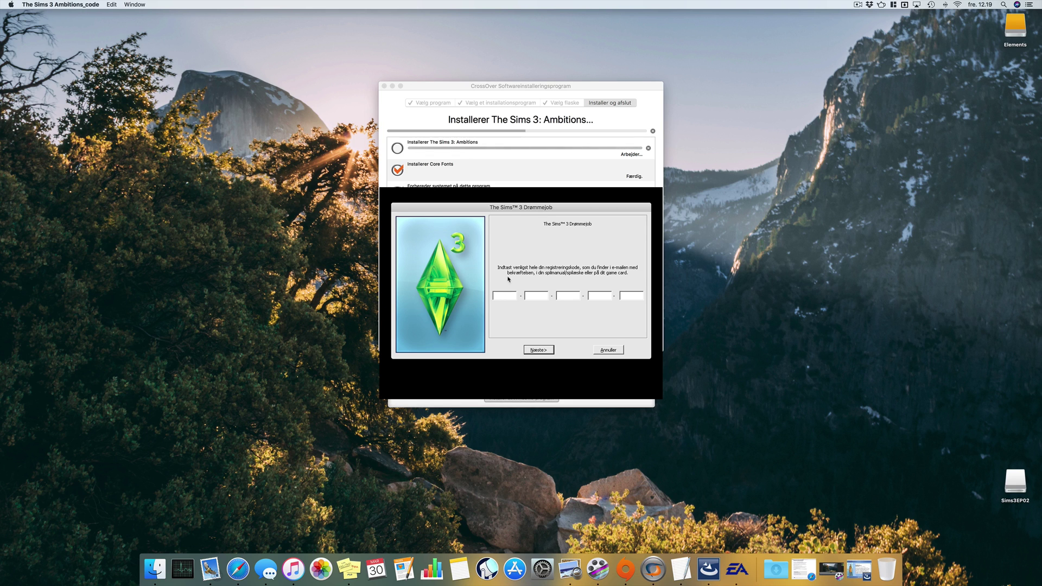
pyautogui.press('super+space')
pyautogui.write('origin')
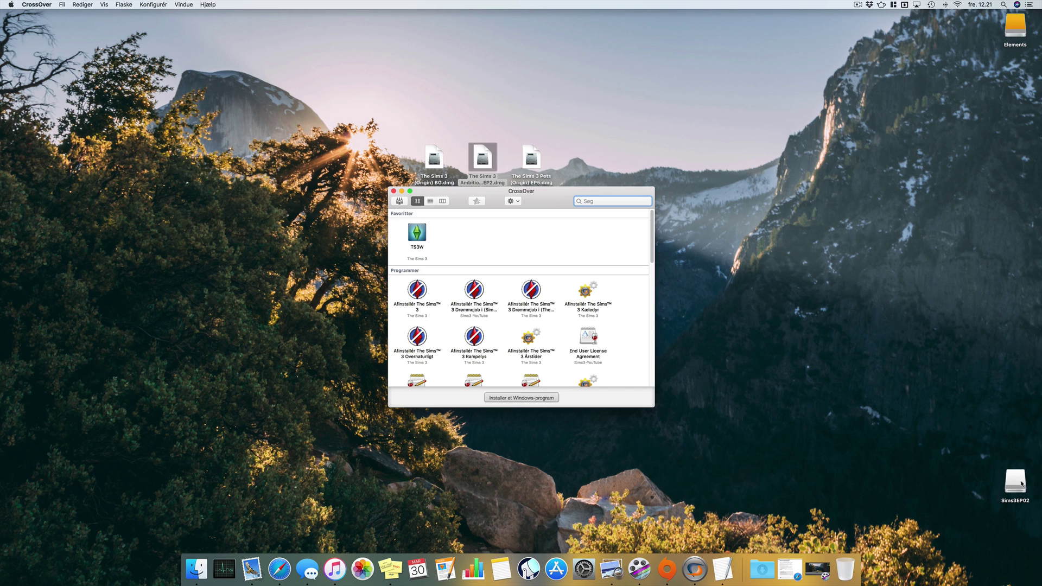
# - Eject the Sims3EP02 disk and start a new Windows program installation, entering "Sims 3" as the program name
pyautogui.click(1021, 484)
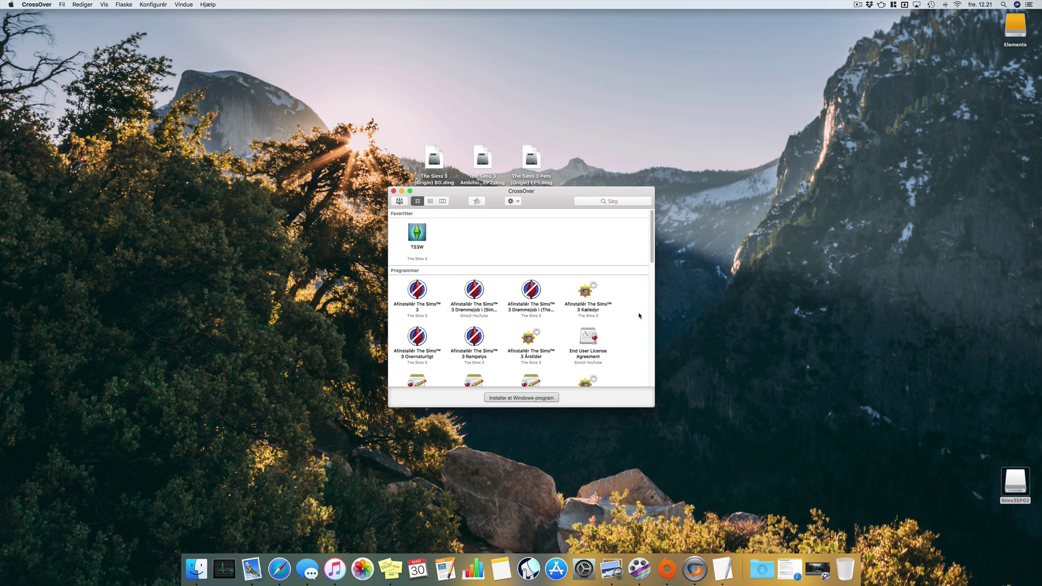
pyautogui.click(515, 397)
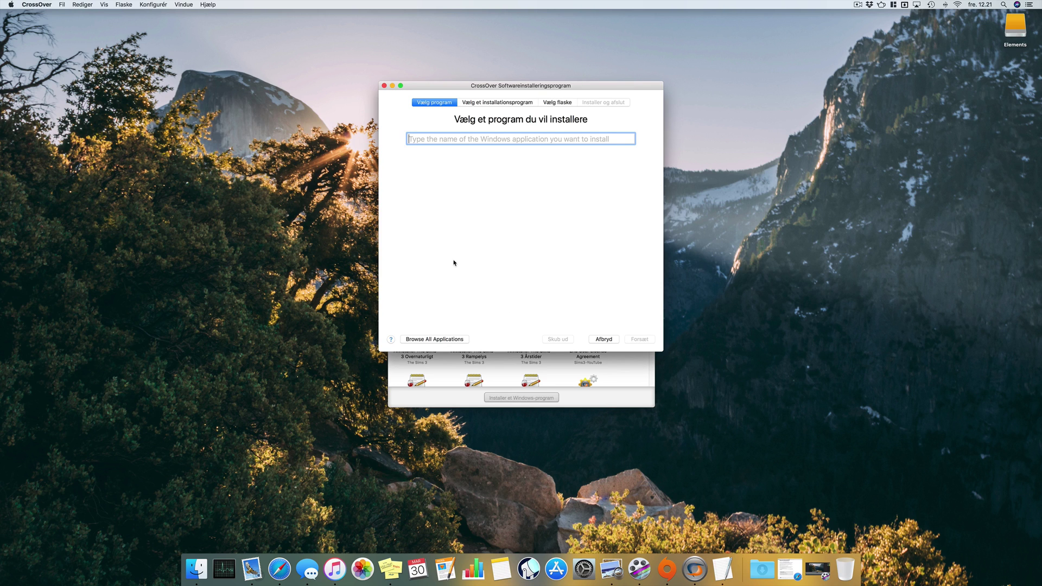
pyautogui.write('Sims 3 Patch')
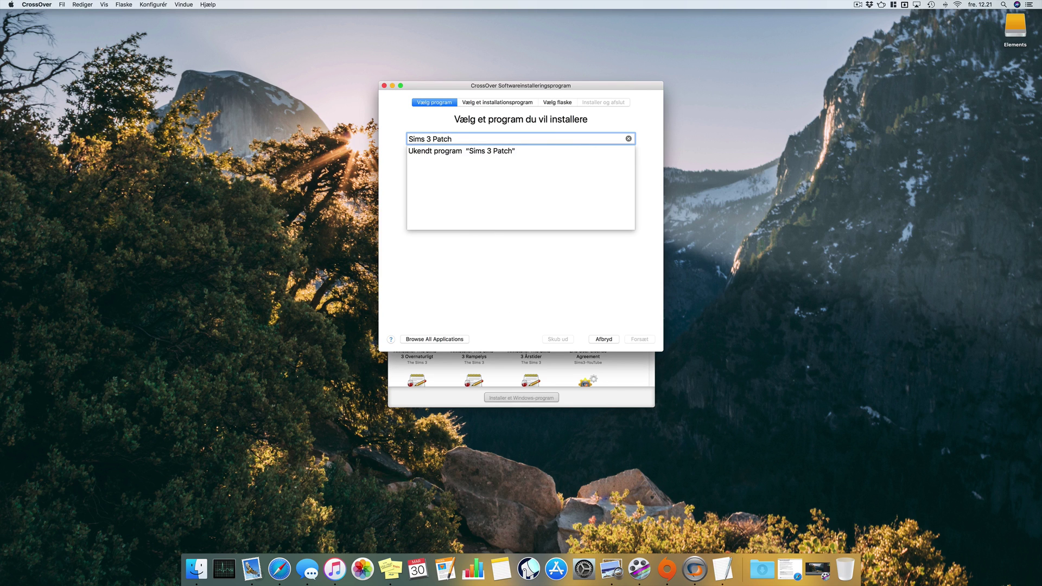
pyautogui.press('BackSpace')
pyautogui.press('BackSpace')
pyautogui.press('BackSpace')
pyautogui.press('BackSpace')
pyautogui.press('BackSpace')
pyautogui.press('BackSpace')
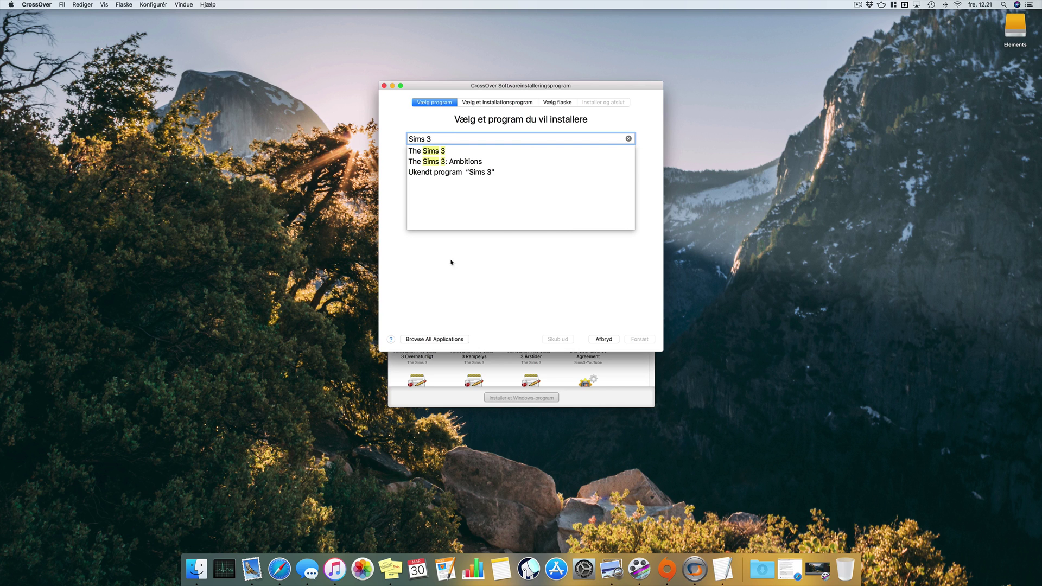
# - Choose the unlisted-program entry "Sims 3" as the program to install
pyautogui.click(434, 173)
pyautogui.click(431, 155)
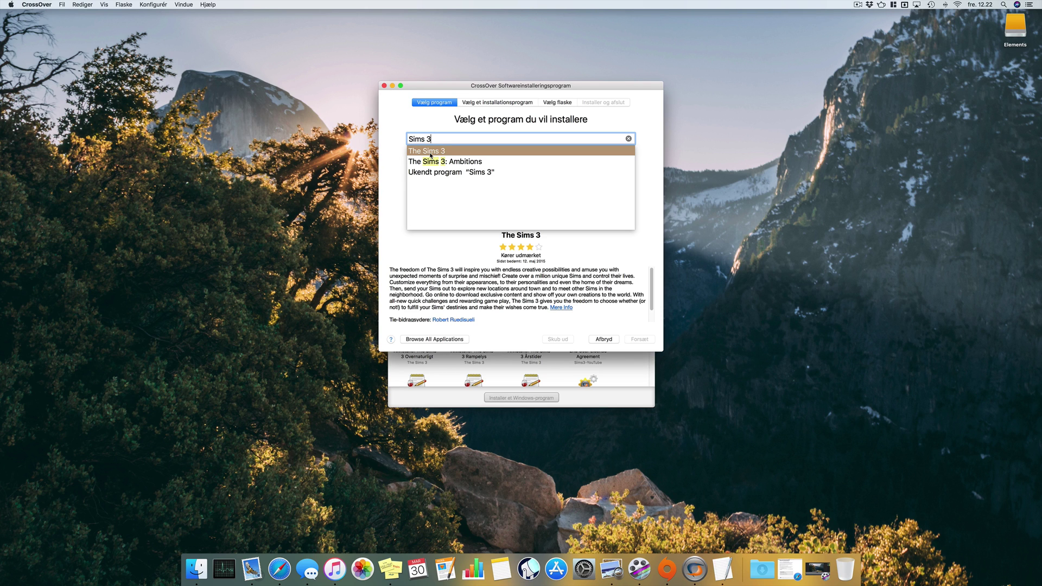
pyautogui.click(435, 161)
pyautogui.click(449, 172)
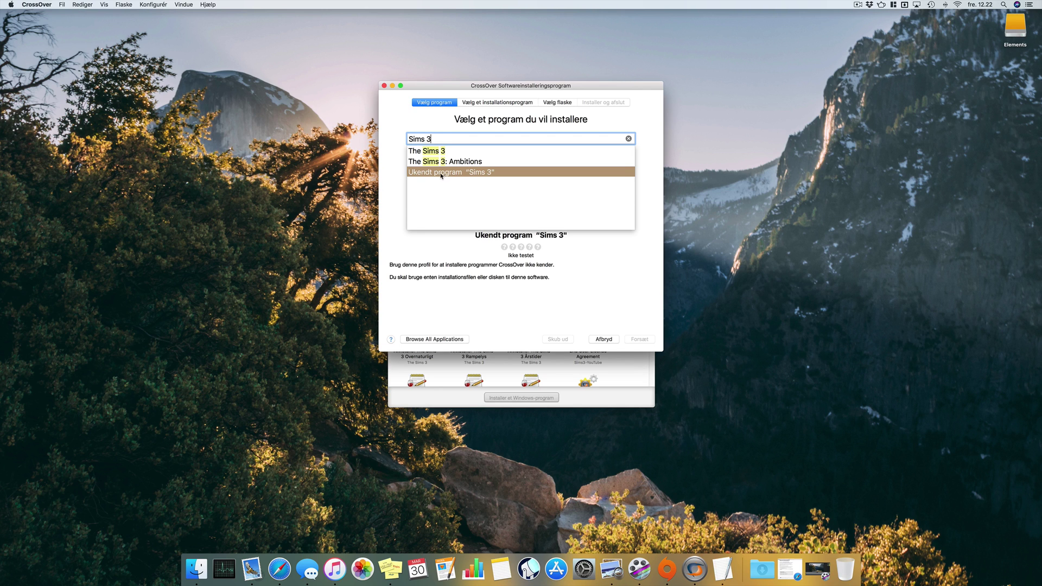
pyautogui.click(439, 173)
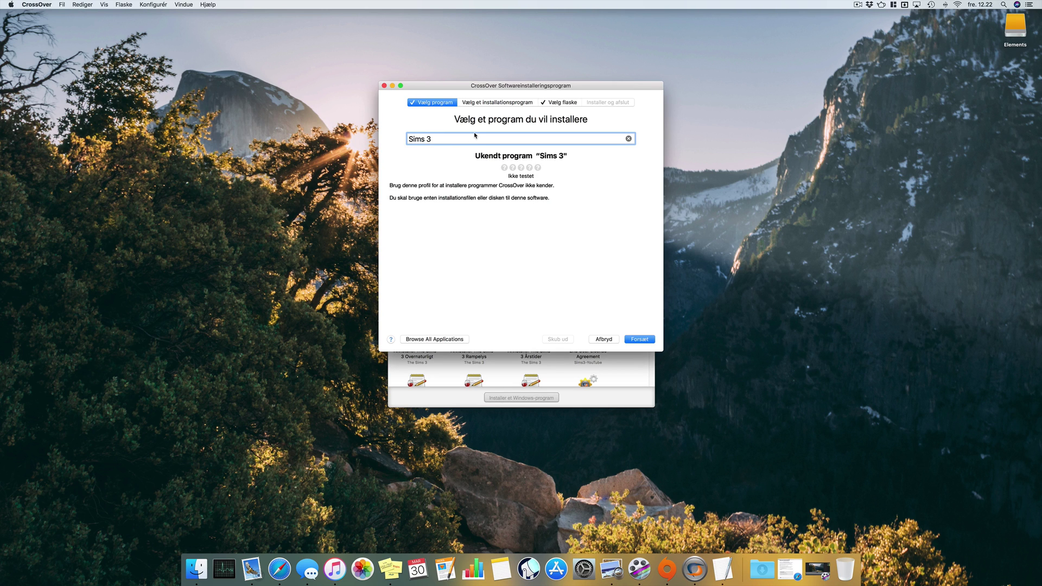
# - Set TS3_1.67.2.0240xx_update.exe from the desktop as the installation file
pyautogui.click(495, 105)
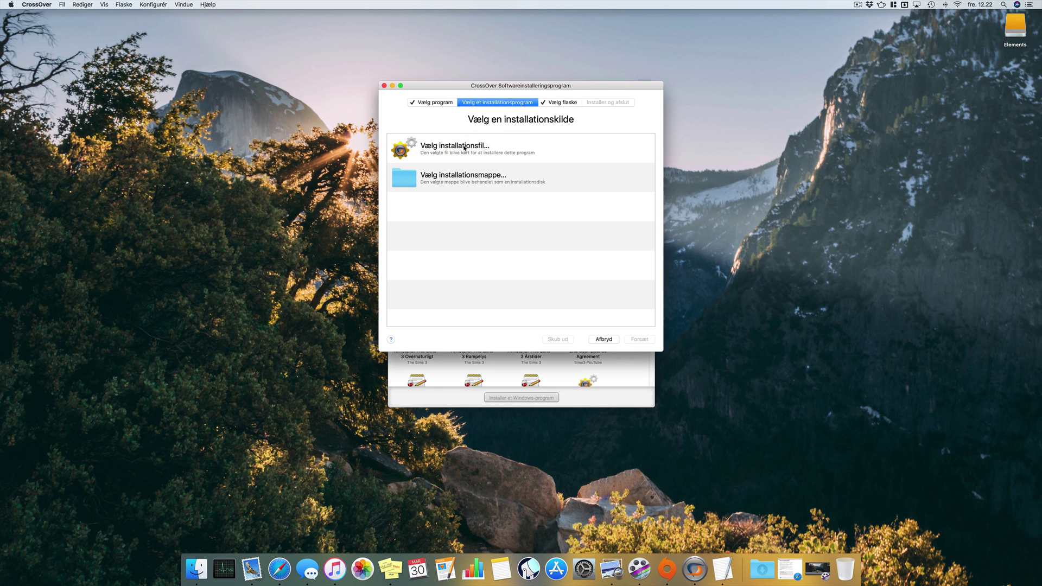
pyautogui.click(428, 145)
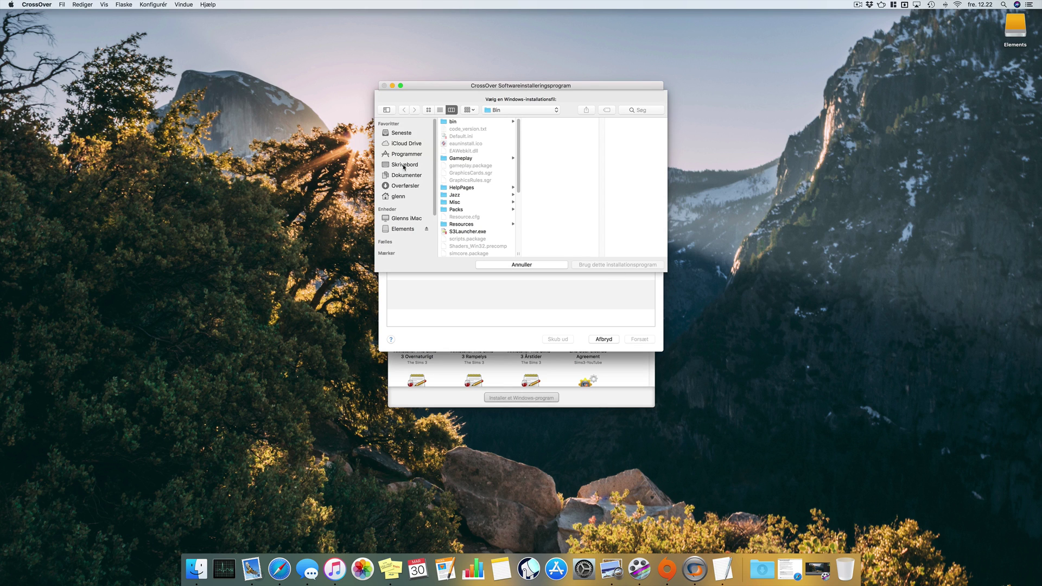
pyautogui.click(404, 165)
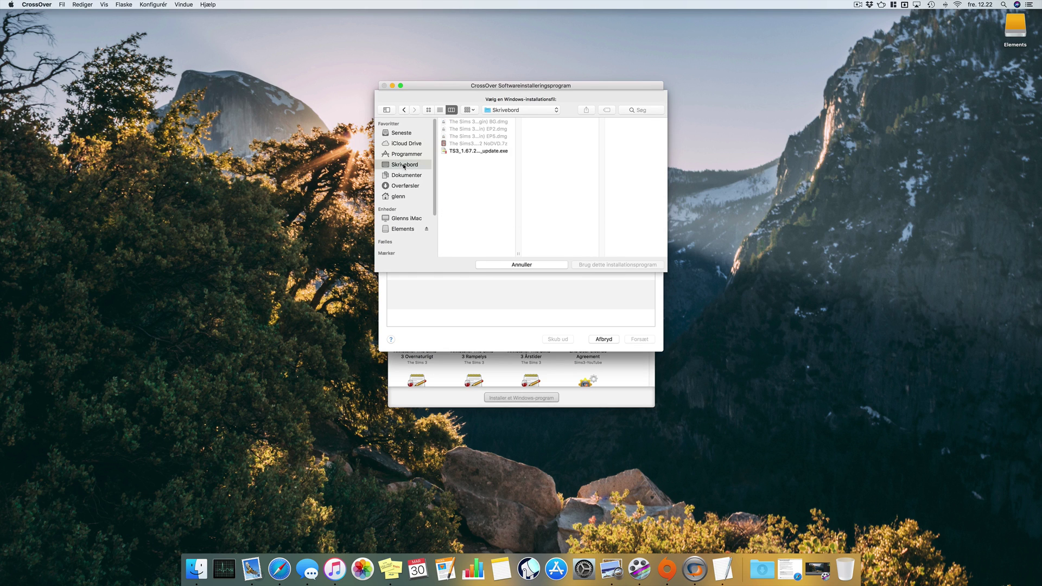
pyautogui.click(460, 152)
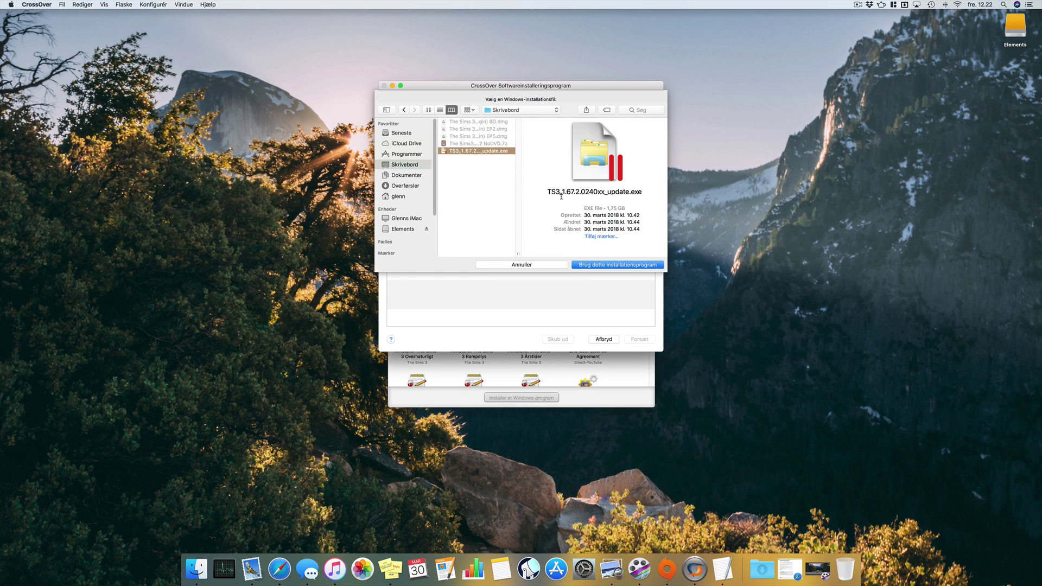
pyautogui.click(630, 265)
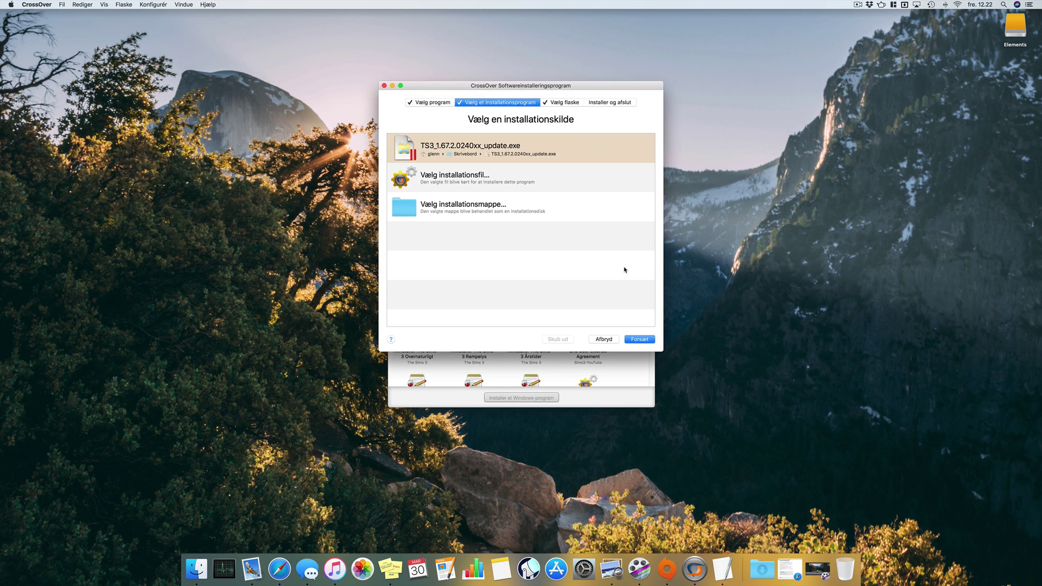
# - Choose the existing Sims3-YouTube bottle and start installing the super-patch
pyautogui.click(557, 103)
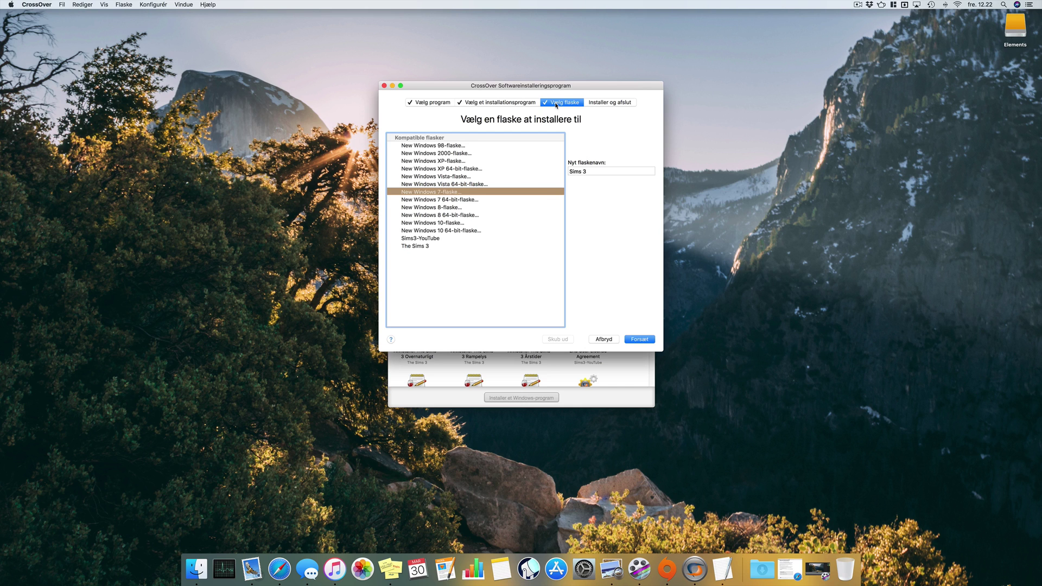
pyautogui.click(415, 239)
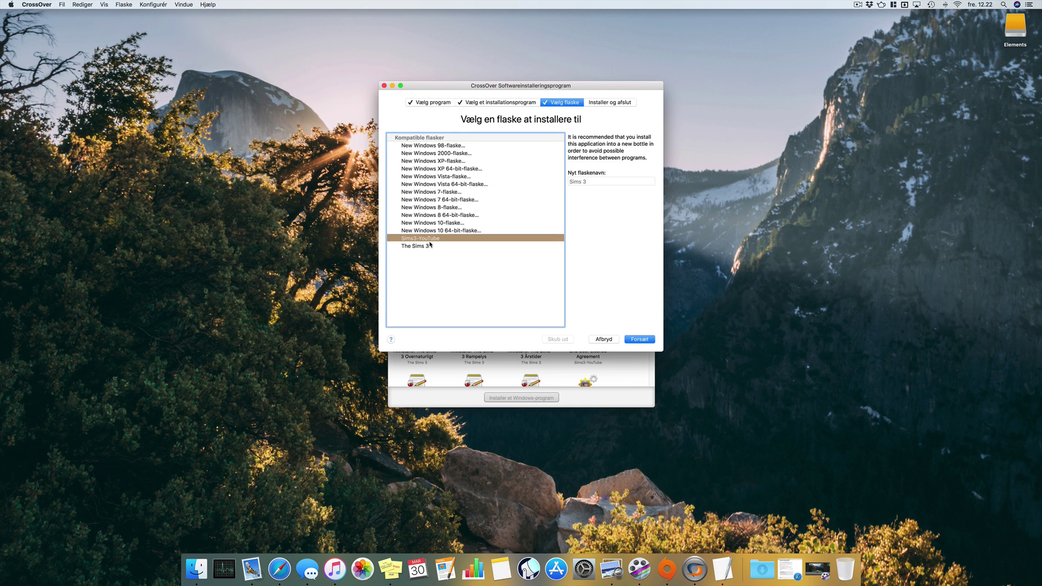
pyautogui.click(598, 103)
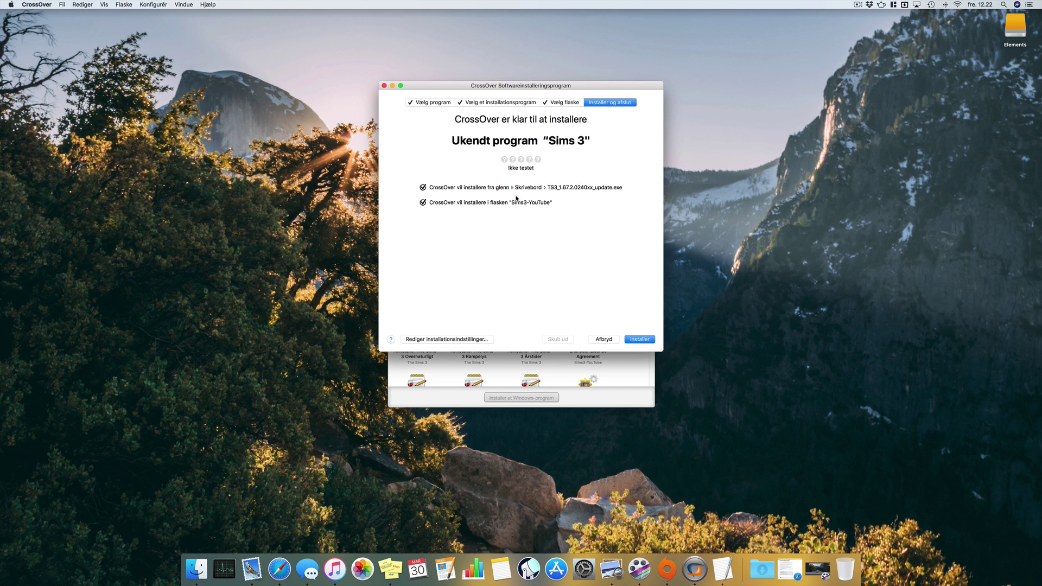
pyautogui.click(646, 340)
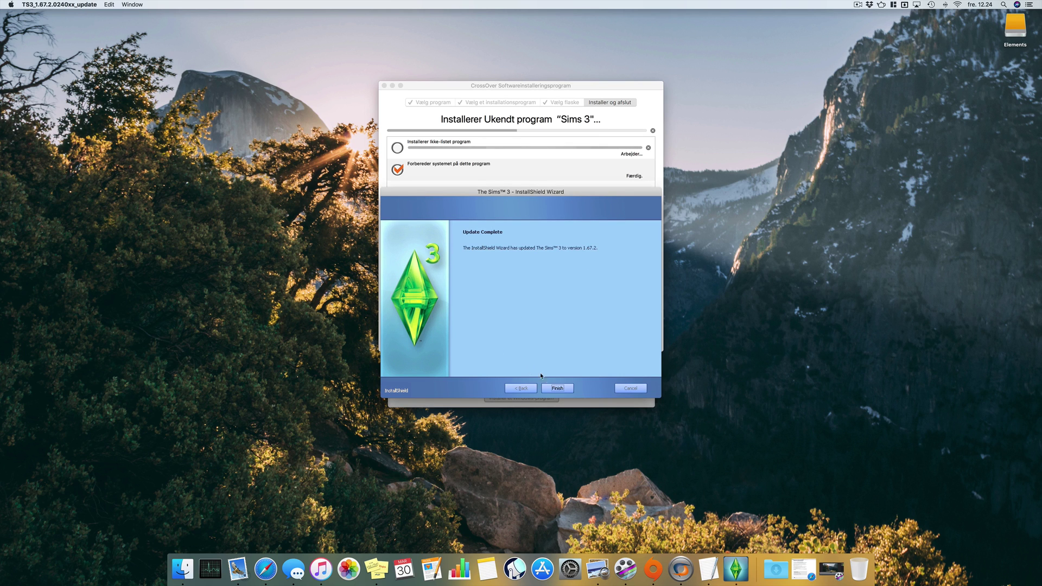
# - Finish the patch's setup wizard and close the completed CrossOver installation
pyautogui.click(557, 388)
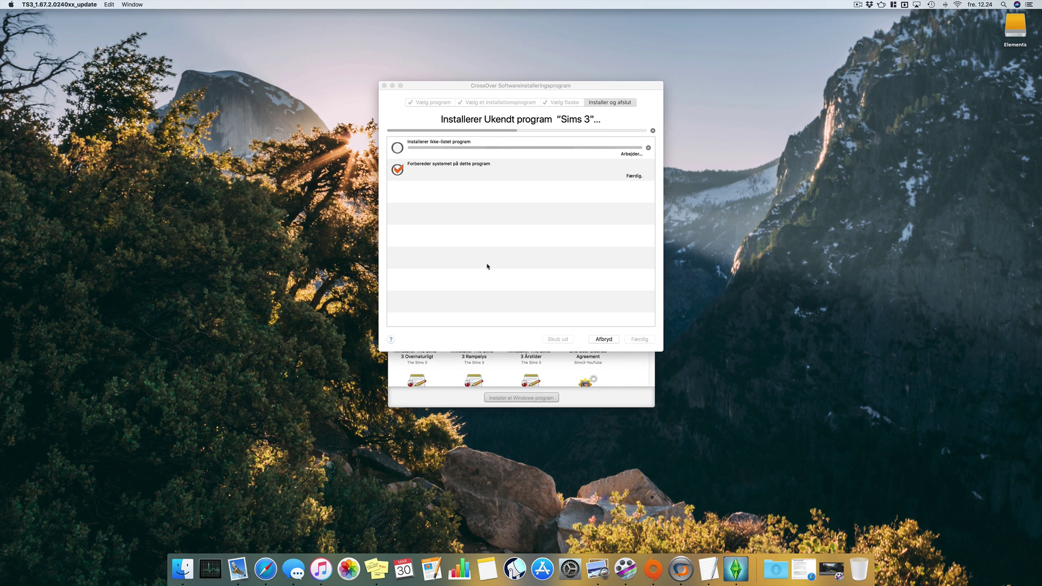
pyautogui.click(537, 90)
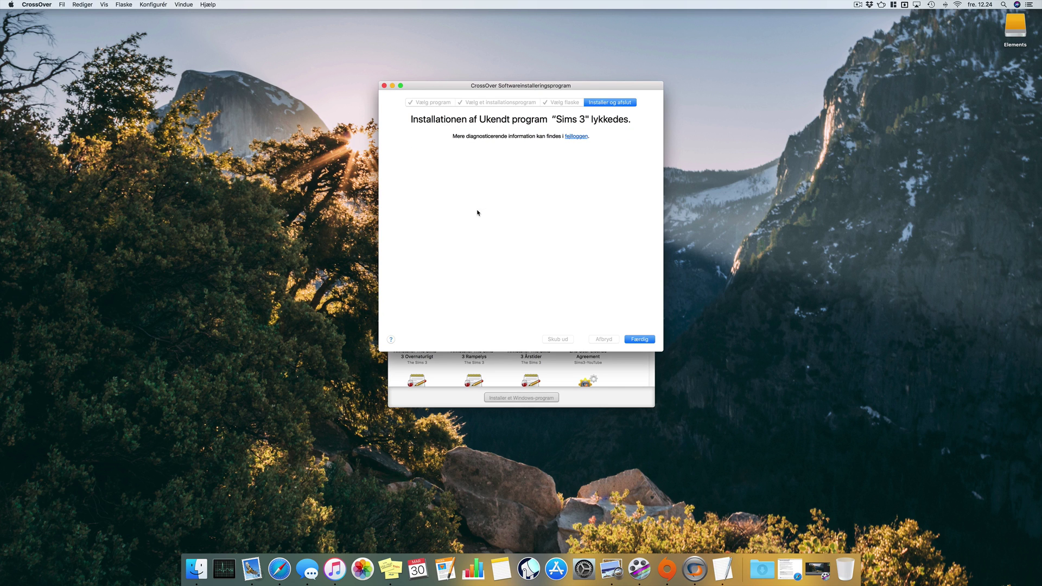
pyautogui.click(651, 340)
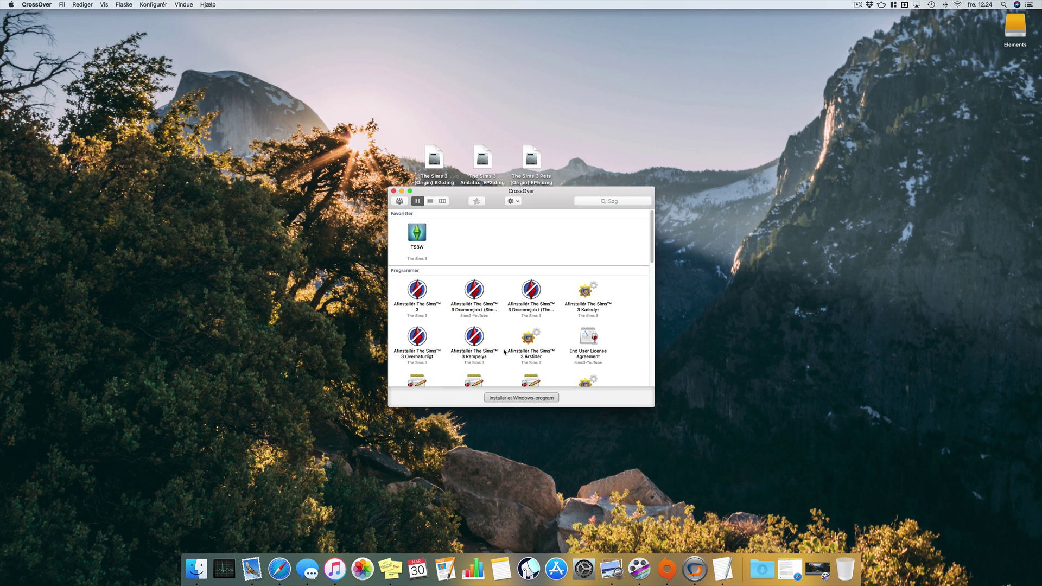
# - Start a new Windows program installation for the unlisted program "Sims 3 Pets" and go to its installation source
pyautogui.click(520, 399)
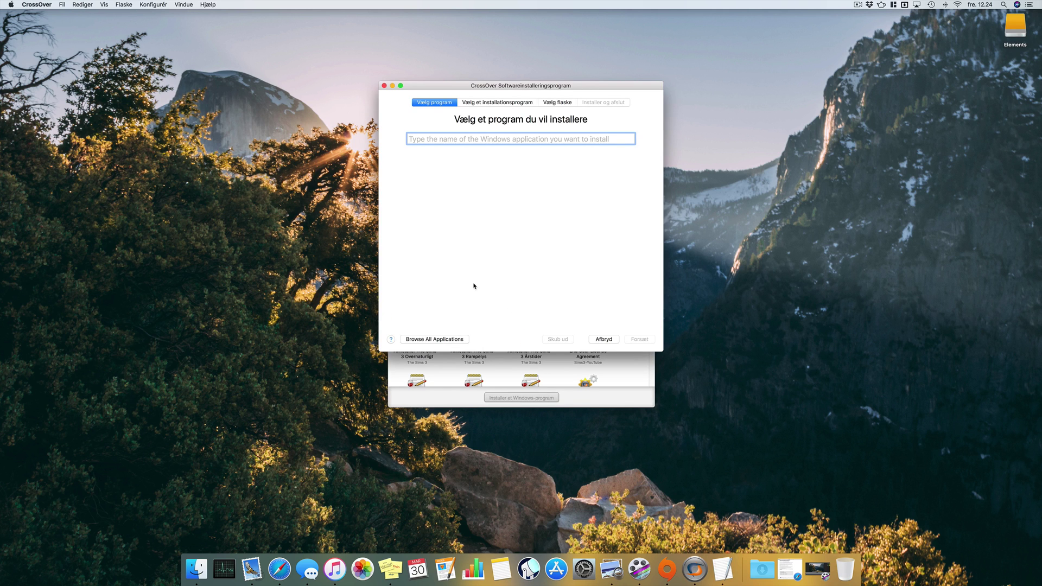
pyautogui.write('Sims 3 Pets')
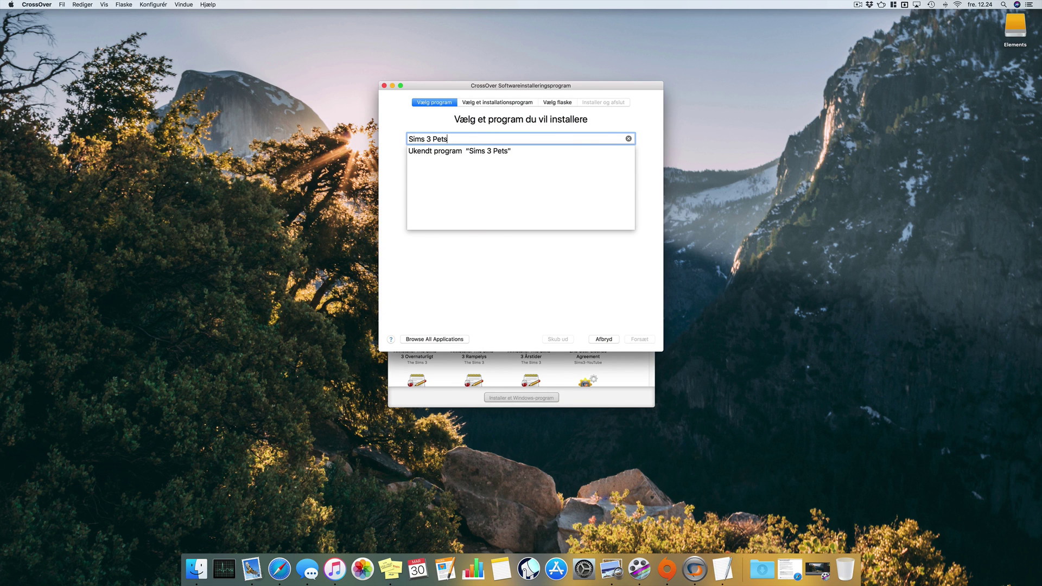
pyautogui.click(484, 156)
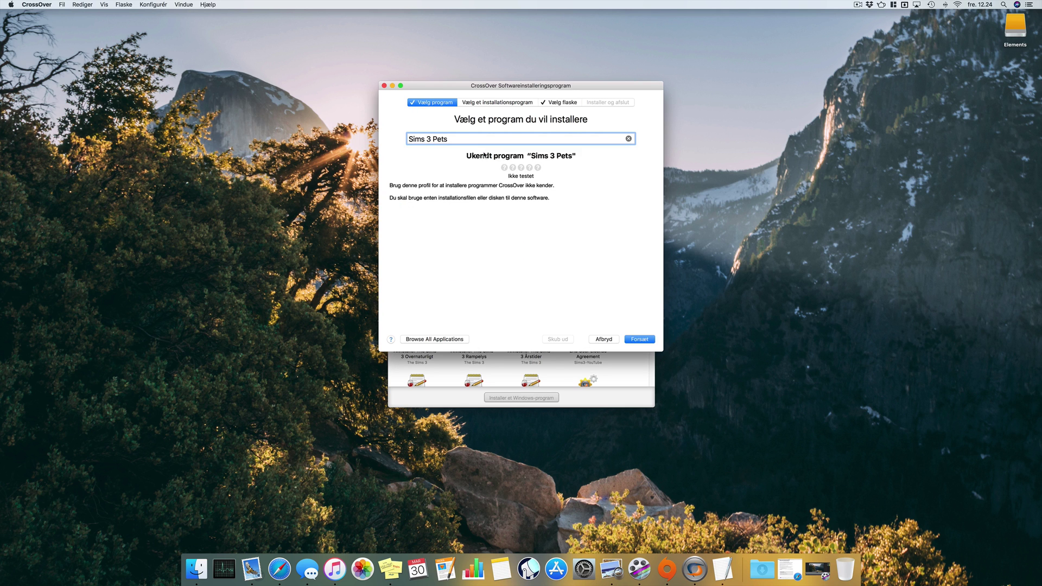
pyautogui.click(504, 103)
# - Mount The Sims 3 Pets (Origin) EP5.dmg from the desktop, skipping verification, ignoring CrossOver's autostart offer and closing the disk window
pyautogui.hotkey('ctrl', 'Up')
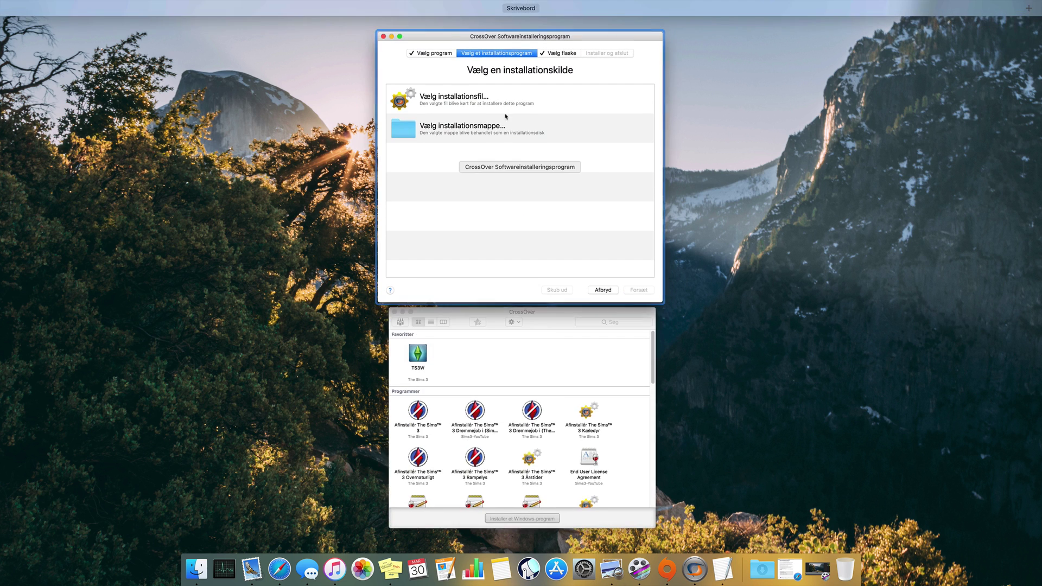
pyautogui.hotkey('ctrl', 'Up')
pyautogui.press('F11')
pyautogui.doubleClick(531, 158)
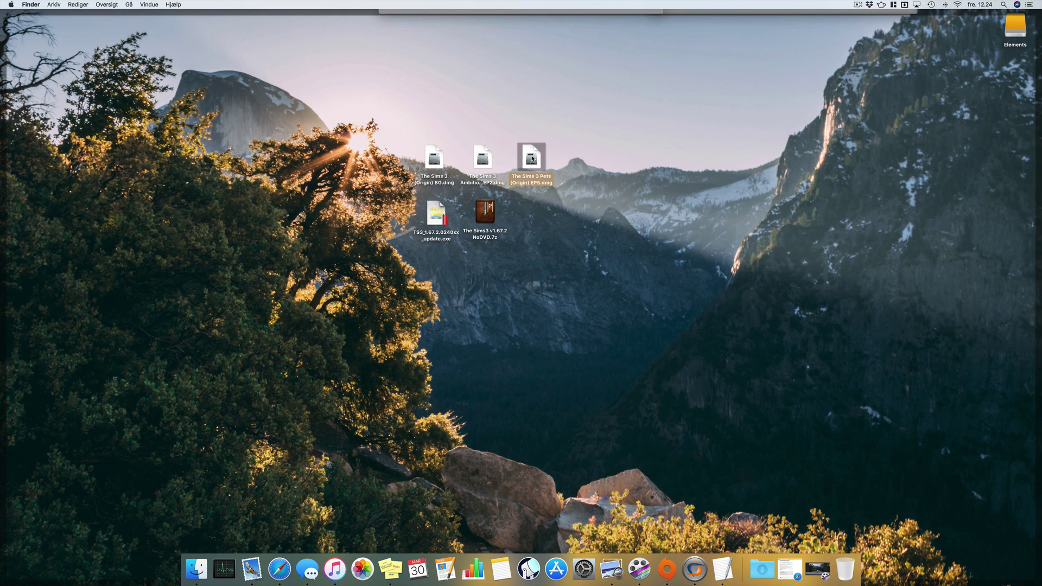
pyautogui.click(581, 185)
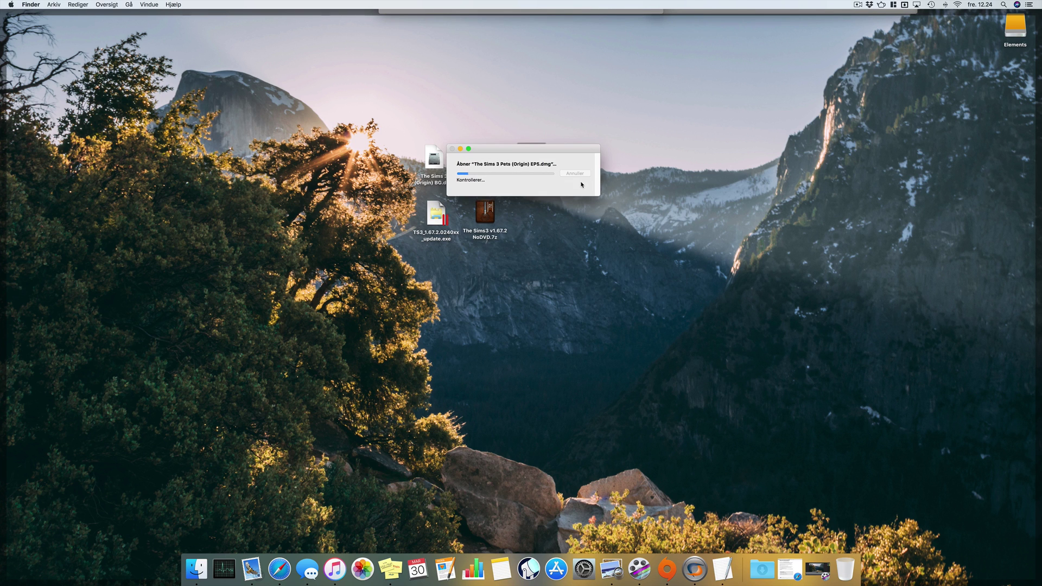
pyautogui.press('F11')
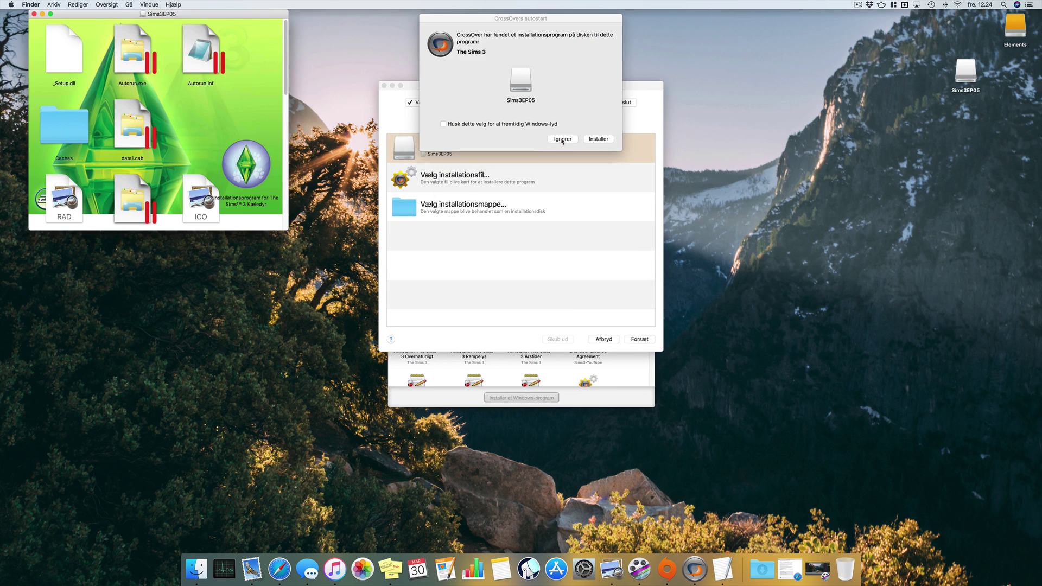
pyautogui.click(563, 139)
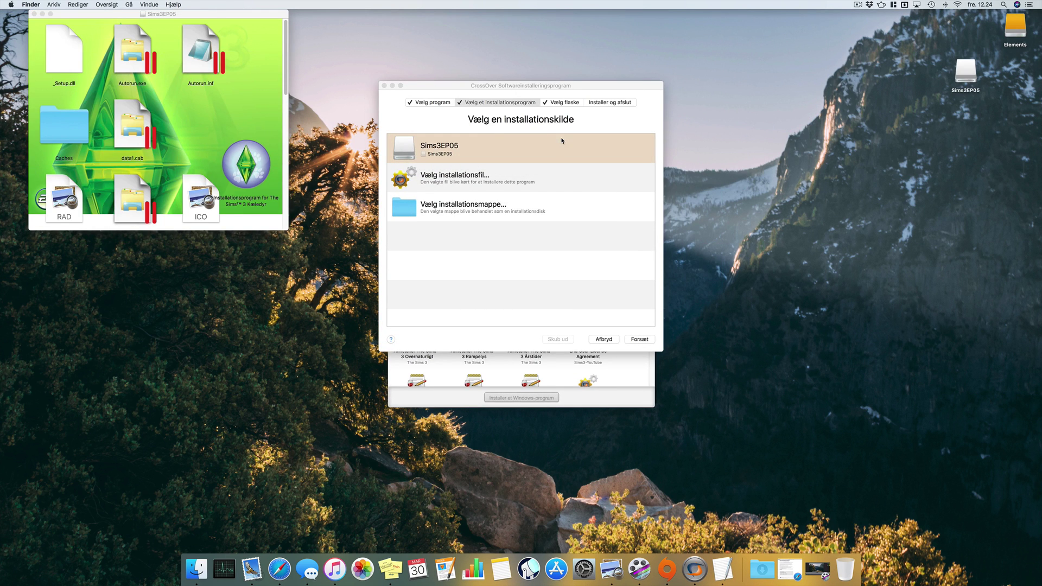
pyautogui.click(34, 13)
# - Install Sims 3 Pets from Sims3EP05 into the Sims3-YouTube bottle and continue through its setup wizard
pyautogui.click(442, 140)
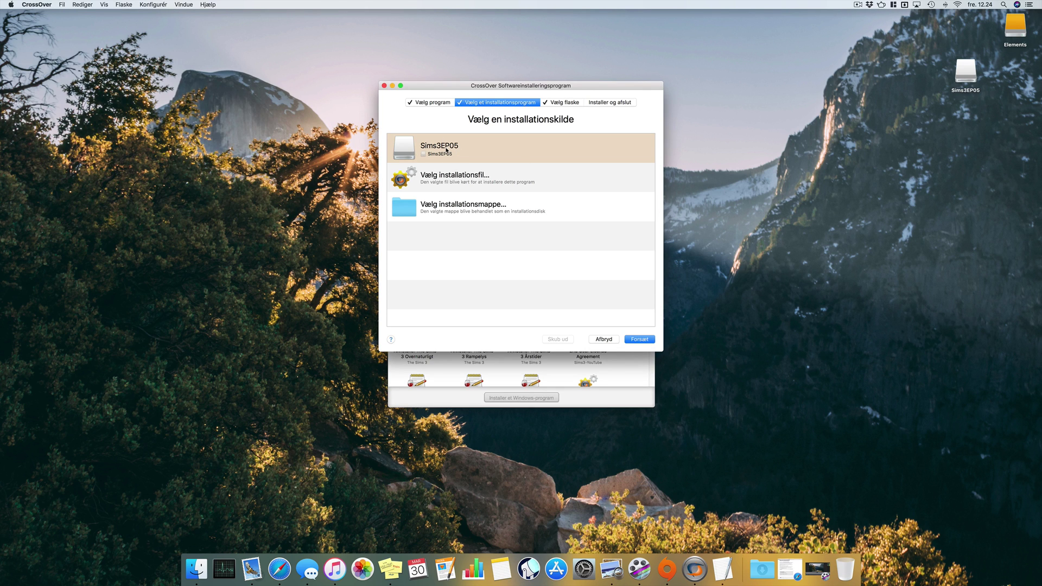
pyautogui.click(560, 104)
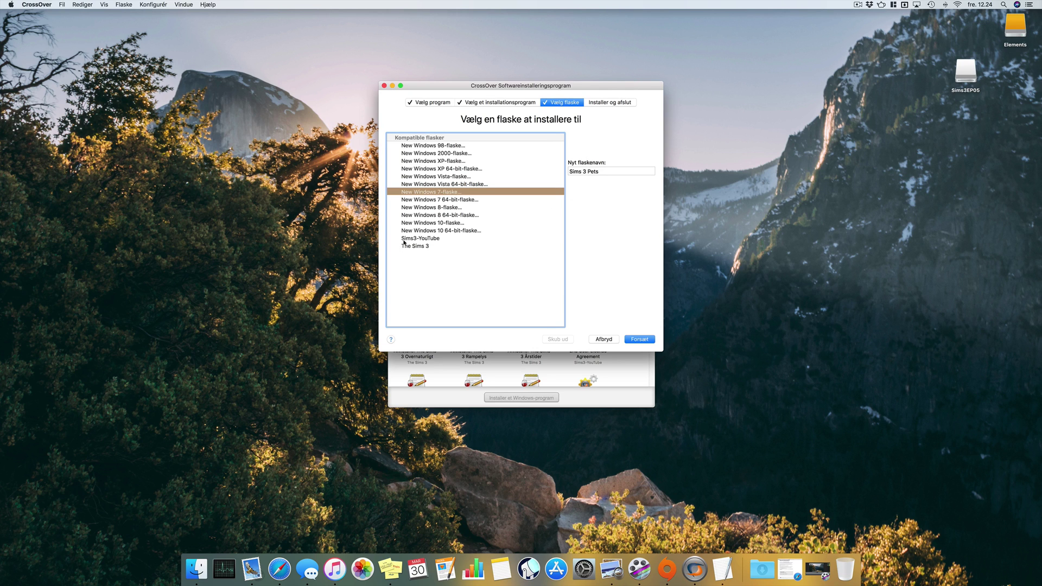
pyautogui.click(404, 240)
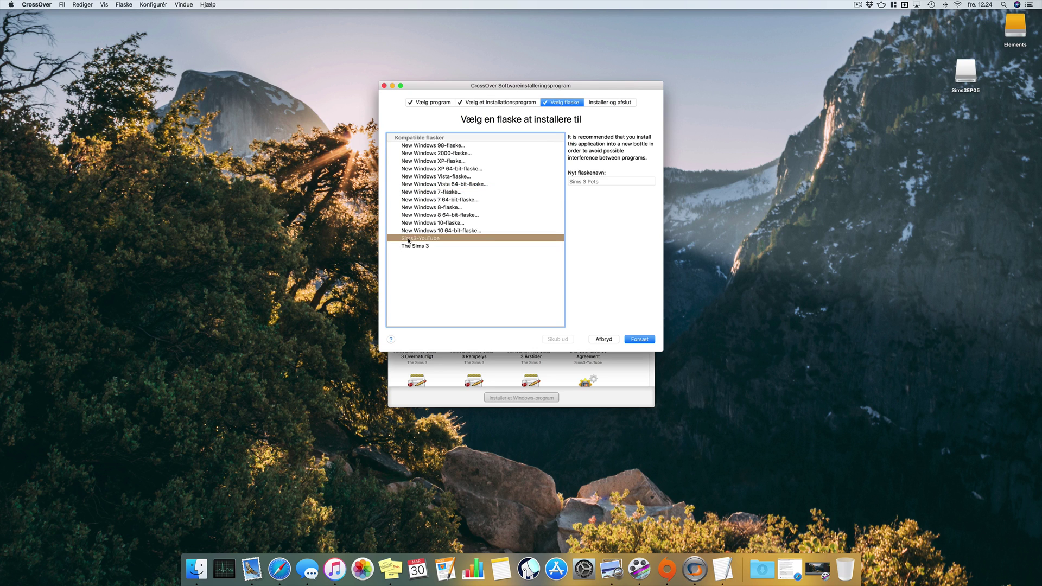
pyautogui.click(616, 103)
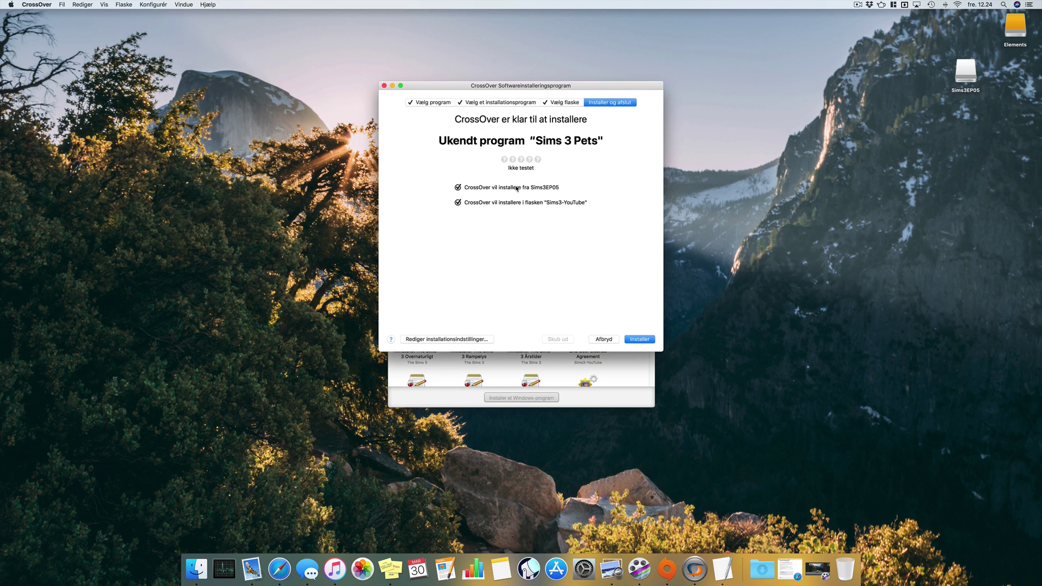
pyautogui.click(647, 341)
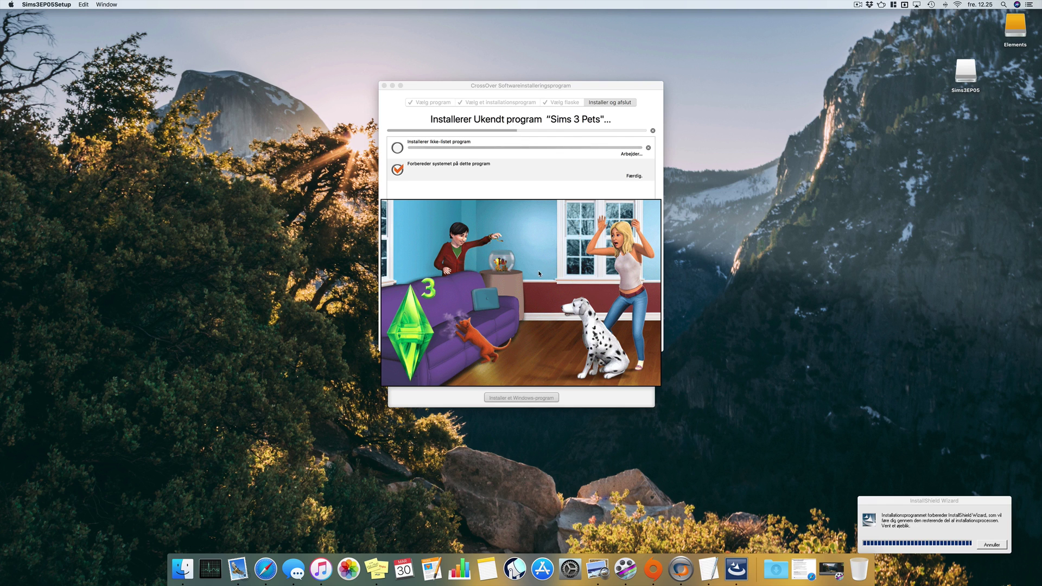
pyautogui.click(557, 388)
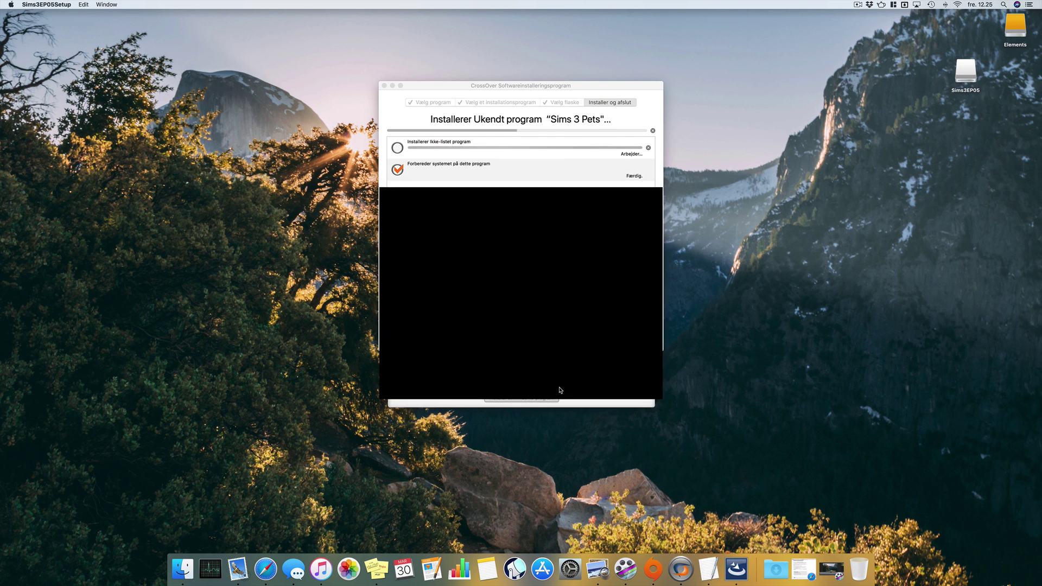
# - Accept the Pets licence, decline installing Origin, skip the ReadMe, finish the setup wizard and close the completed CrossOver installation
pyautogui.click(538, 358)
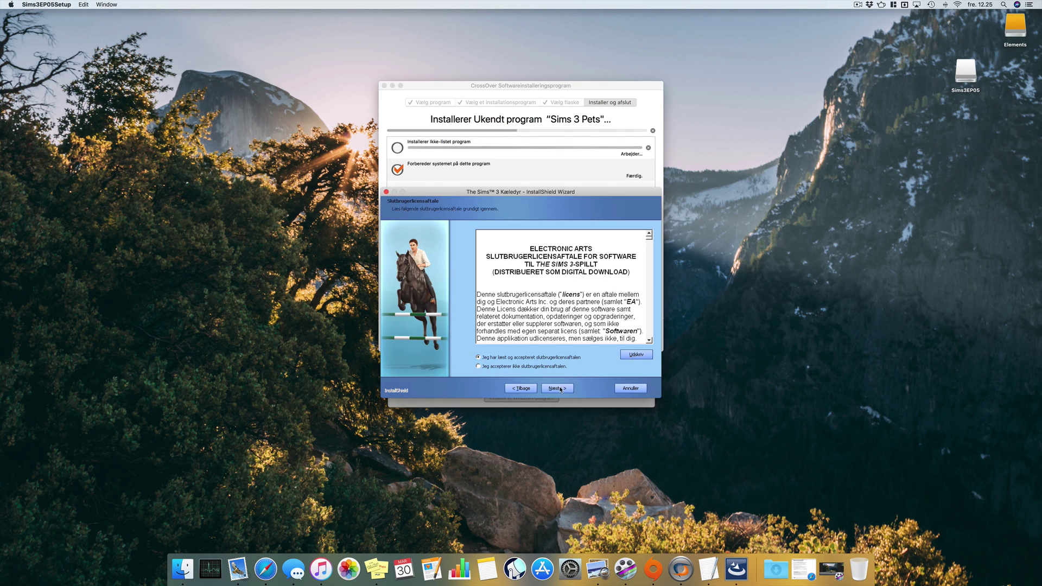
pyautogui.click(558, 389)
pyautogui.click(540, 351)
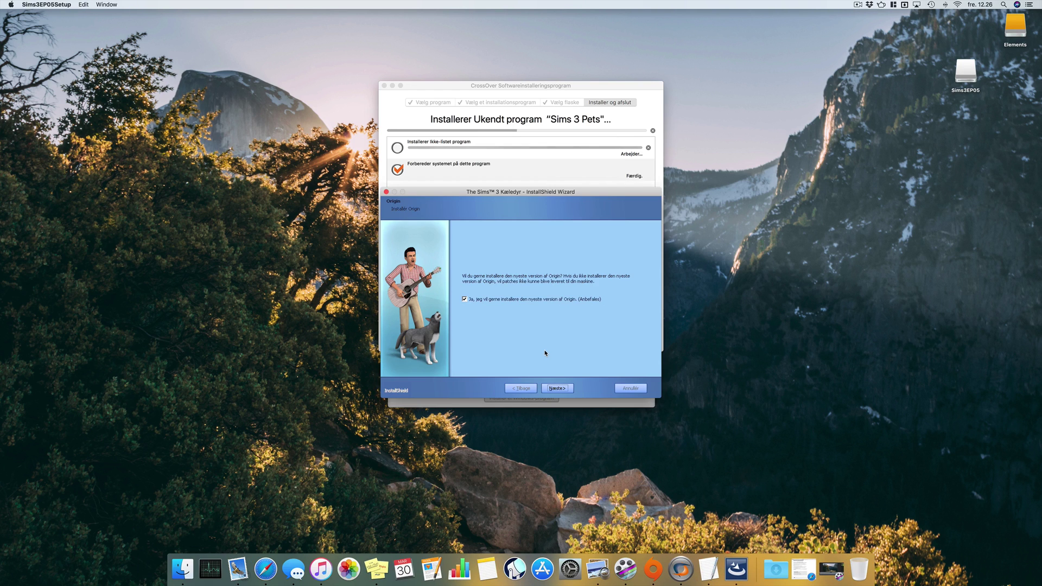
pyautogui.click(501, 301)
pyautogui.press('Return')
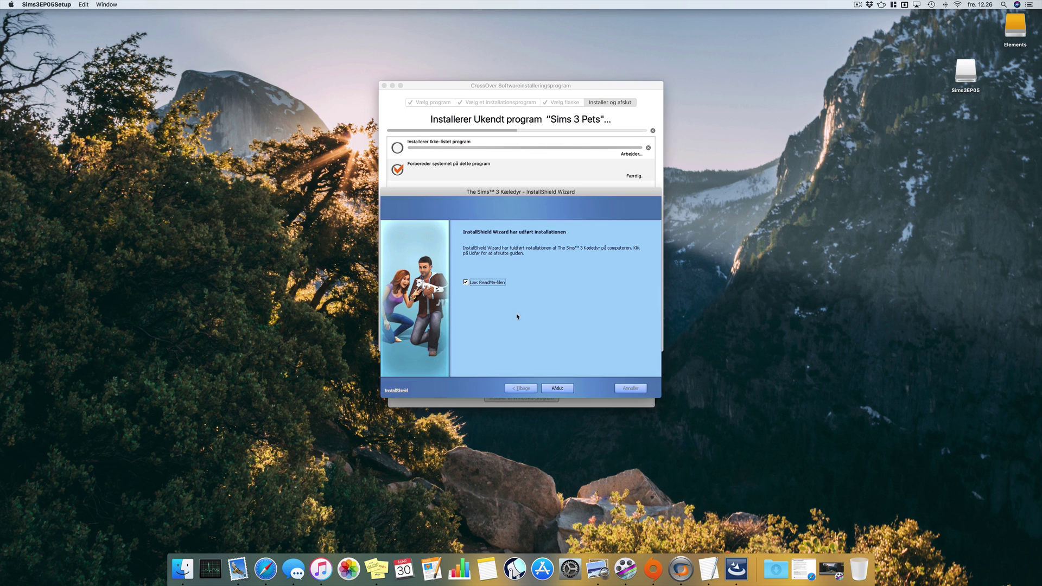
pyautogui.click(483, 285)
pyautogui.click(558, 389)
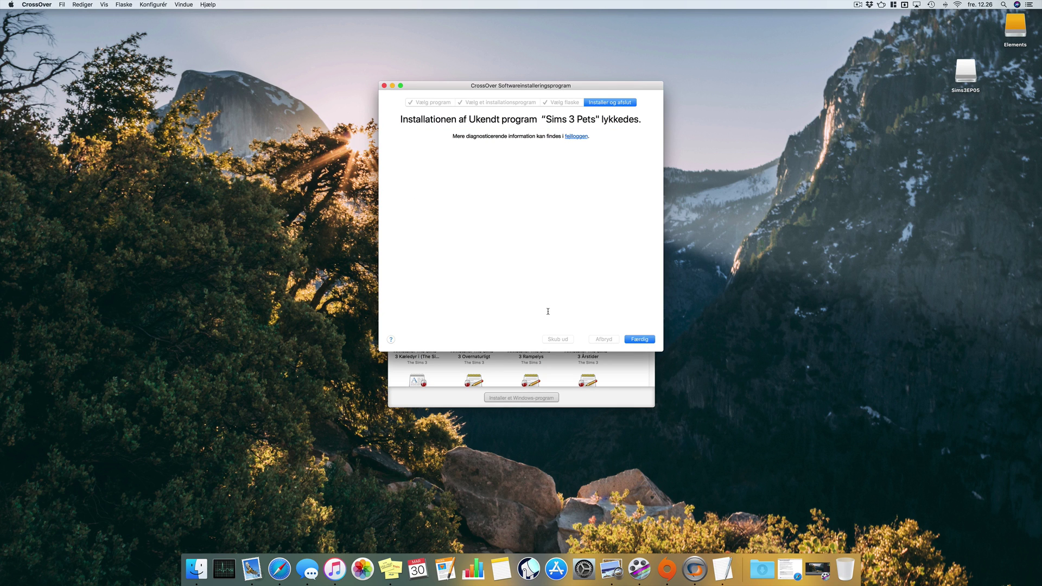
pyautogui.click(640, 340)
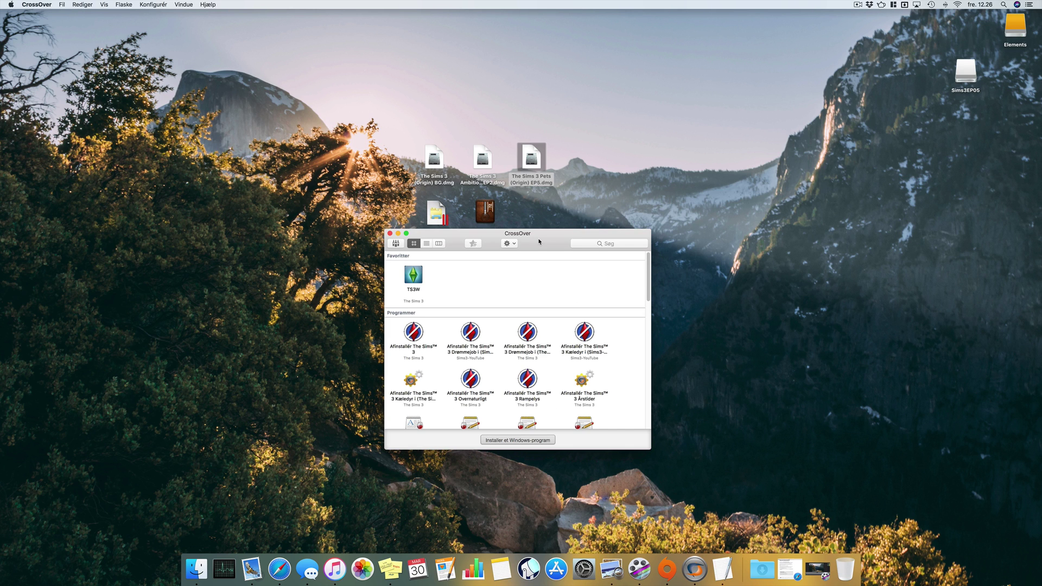
# - Extract The Sims3 v1.67.2 NoDVD.7z on the desktop and place the extracted folder beside the archive, clear of the CrossOver window
pyautogui.moveTo(538, 242); pyautogui.dragTo(538, 263)
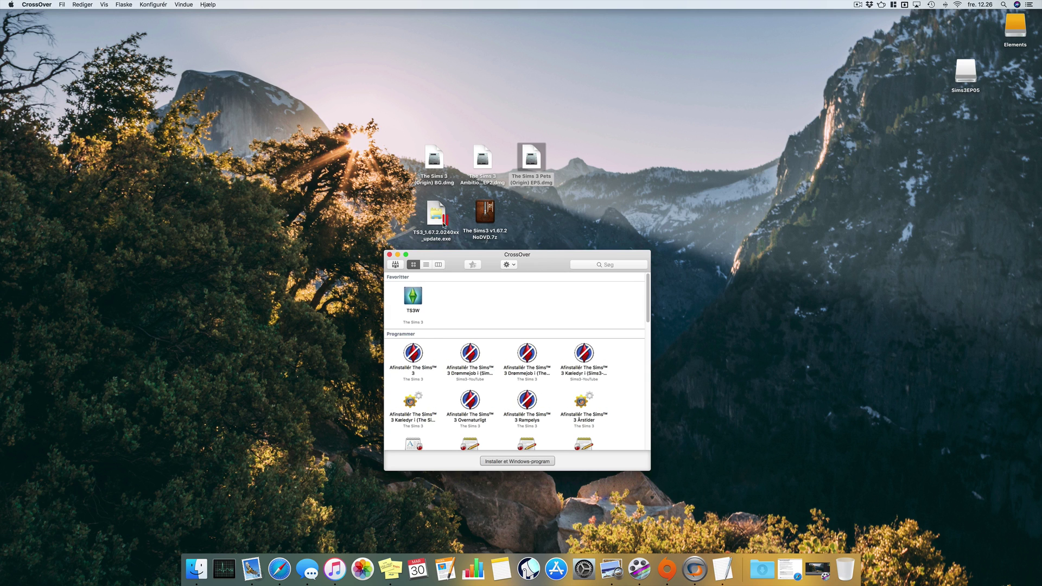
pyautogui.click(437, 232)
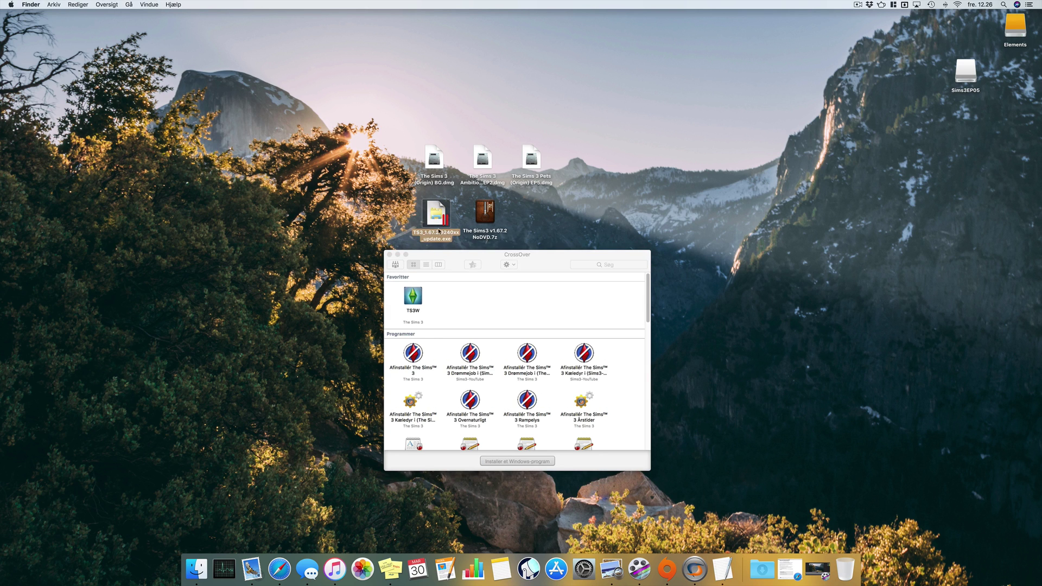
pyautogui.click(539, 264)
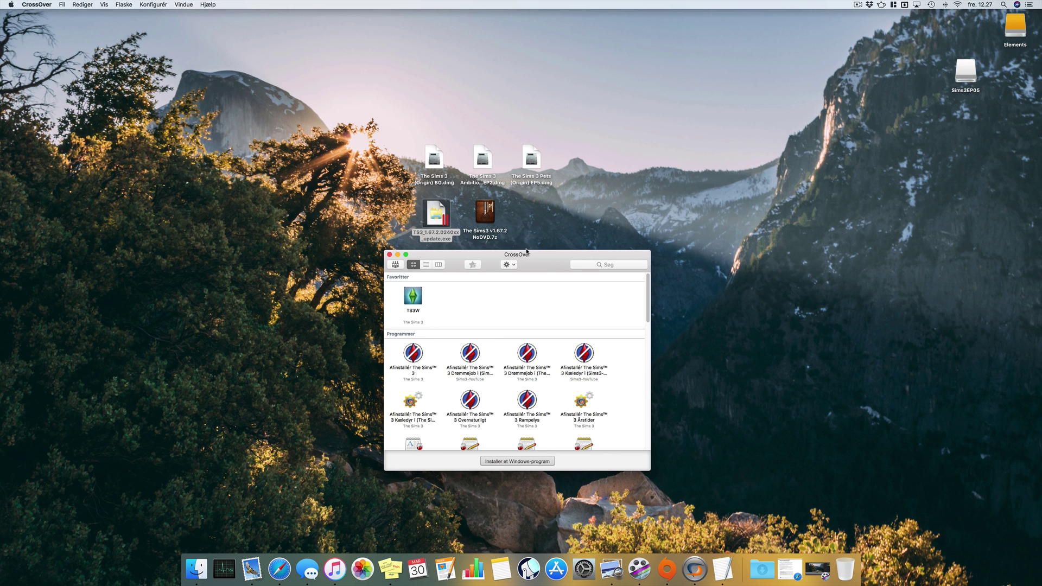
pyautogui.doubleClick(482, 212)
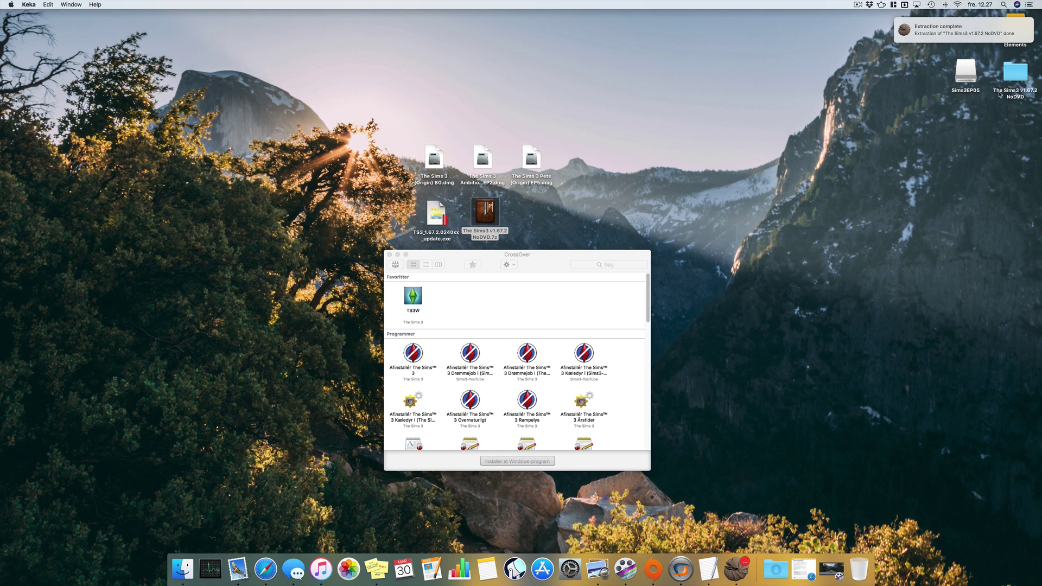
pyautogui.moveTo(1008, 83); pyautogui.dragTo(539, 228)
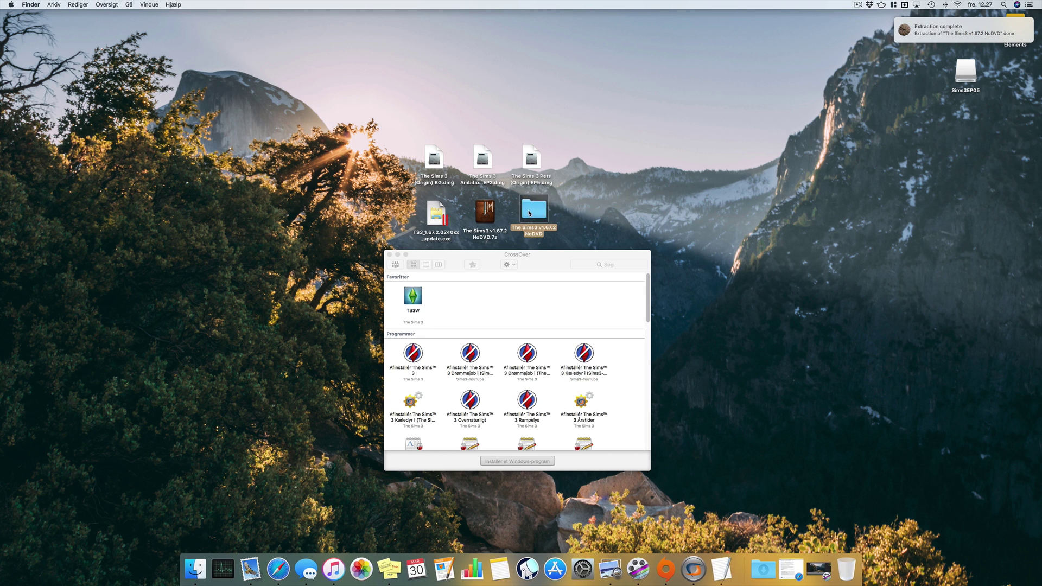
# - Copy TS3W.exe and TSLHost.dll from the extracted The Sims3 v1.67.2 NoDVD folder and close its window
pyautogui.doubleClick(545, 220)
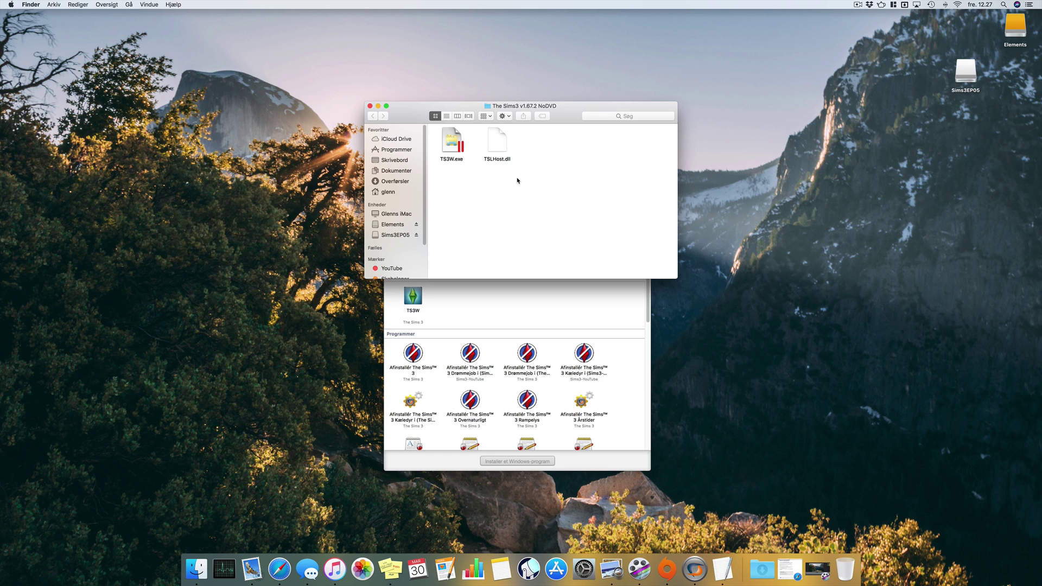
pyautogui.moveTo(518, 180); pyautogui.dragTo(423, 125)
pyautogui.rightClick(451, 140)
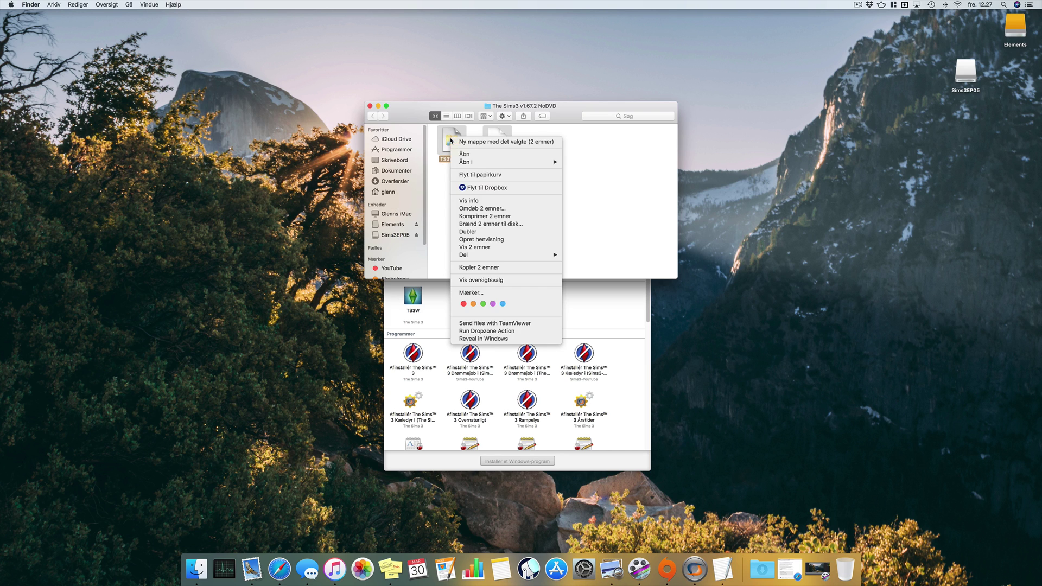
pyautogui.click(500, 267)
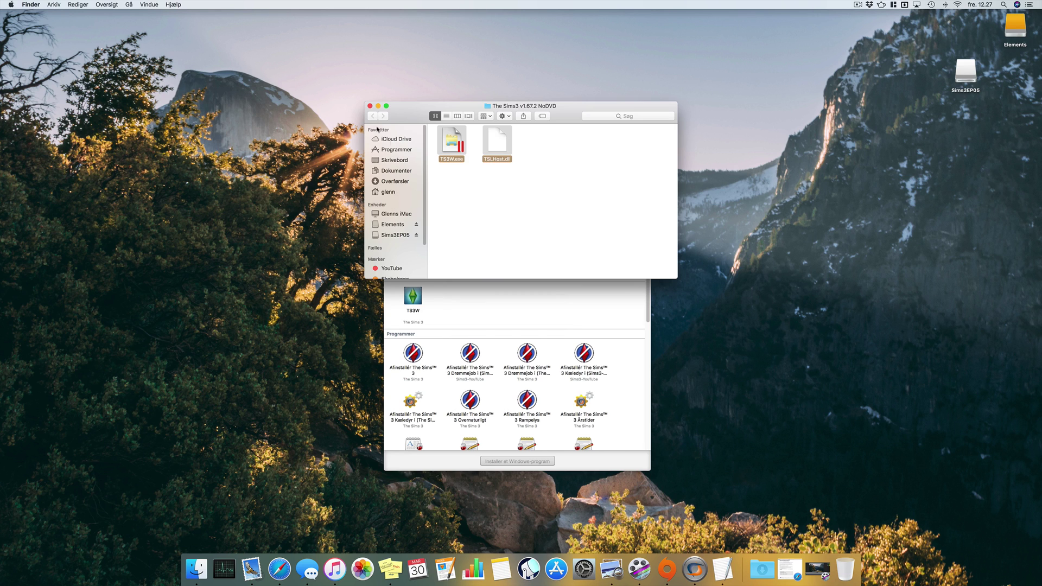
pyautogui.click(369, 107)
# - Open the Sims3-YouTube bottle's C drive and go to Program Files/Electronic Arts/The Sims 3/Game/Bin
pyautogui.click(510, 311)
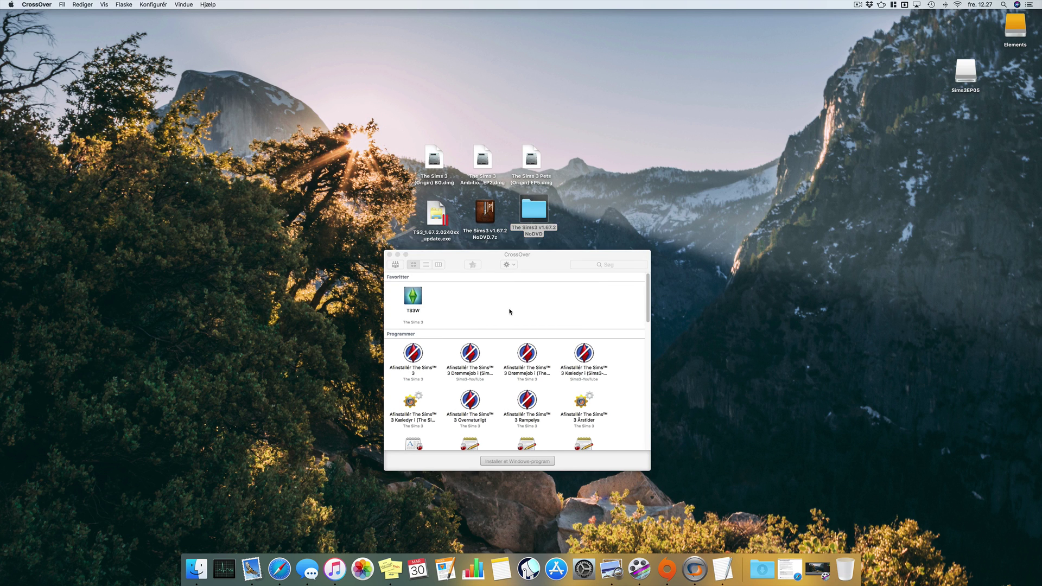
pyautogui.click(396, 265)
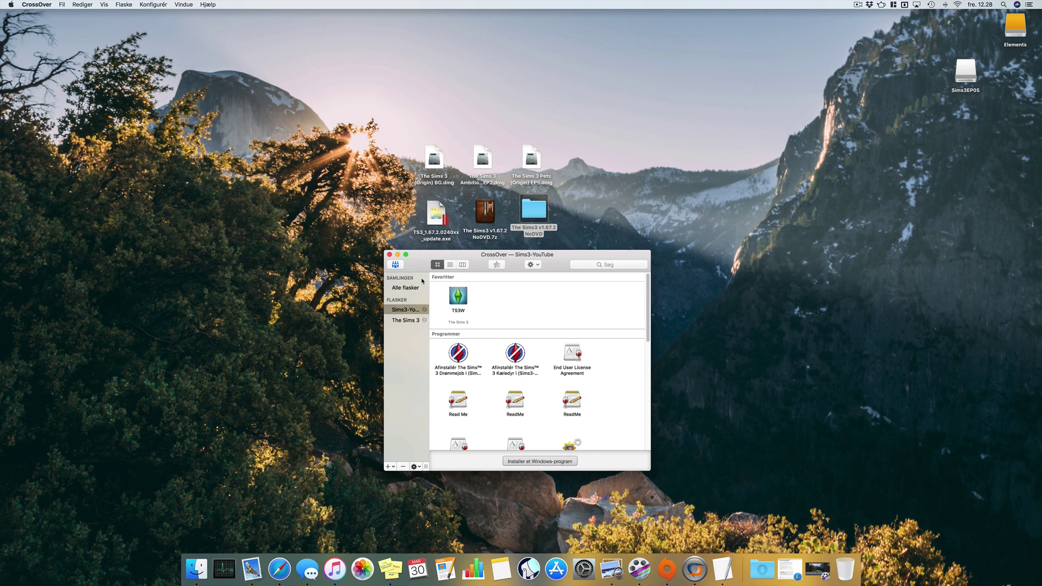
pyautogui.rightClick(402, 312)
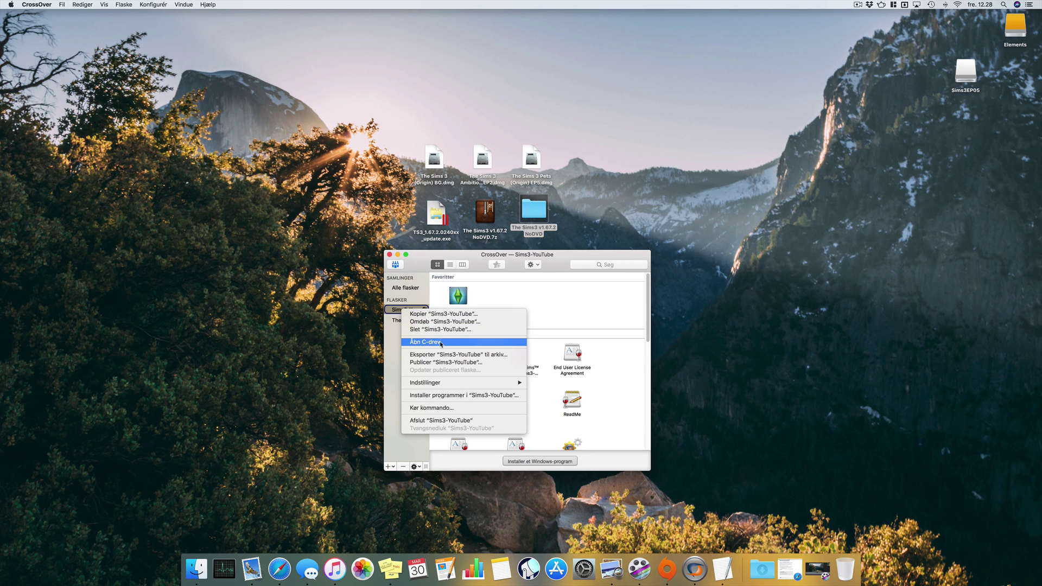
pyautogui.click(448, 342)
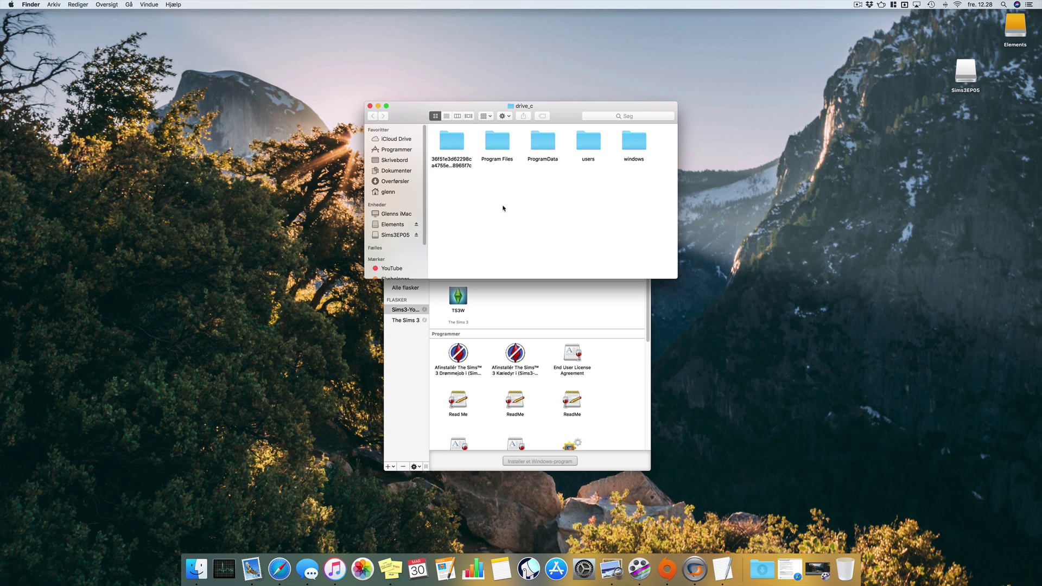
pyautogui.doubleClick(502, 145)
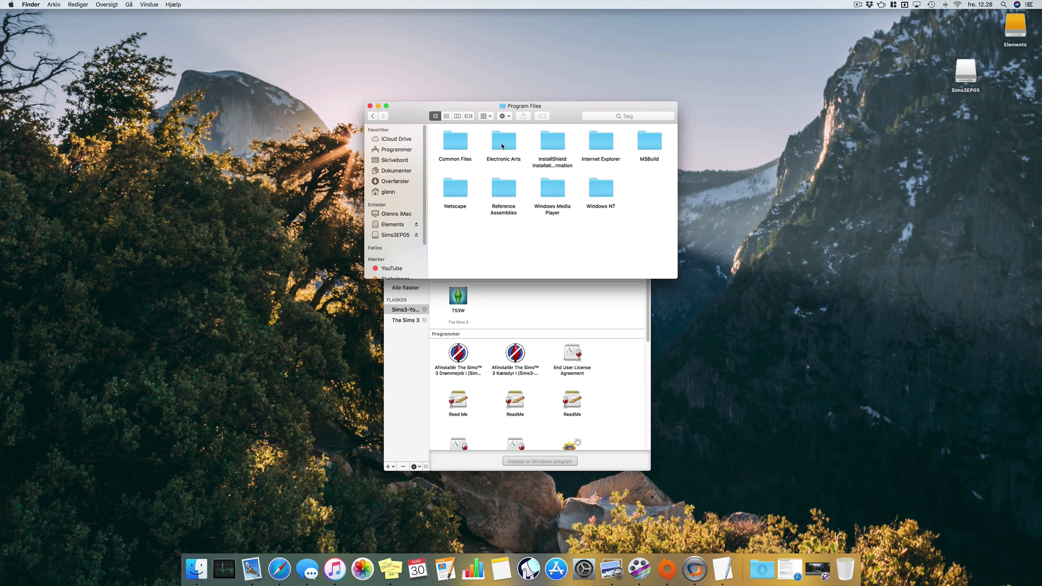
pyautogui.doubleClick(502, 146)
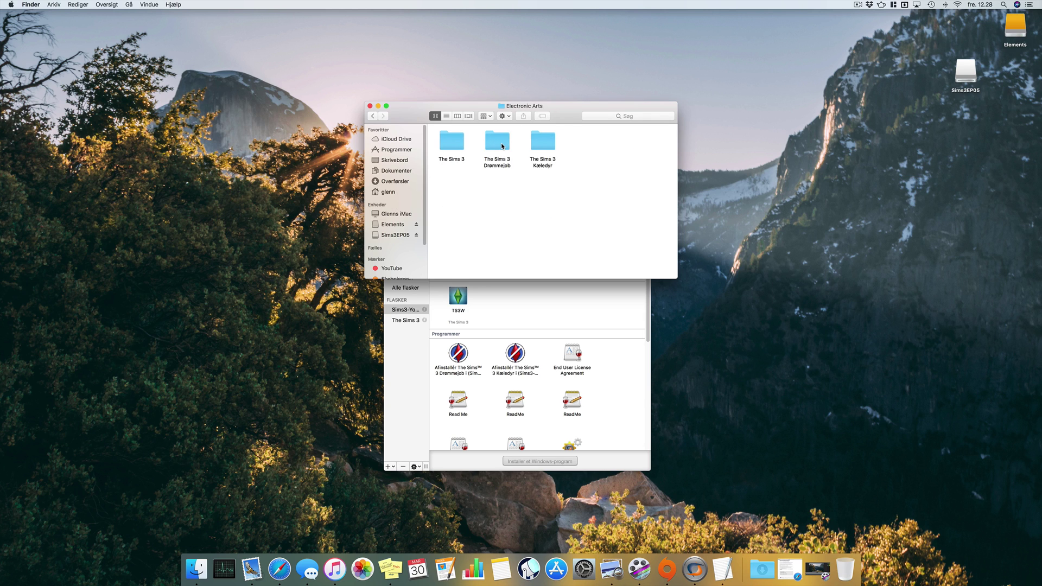
pyautogui.doubleClick(453, 143)
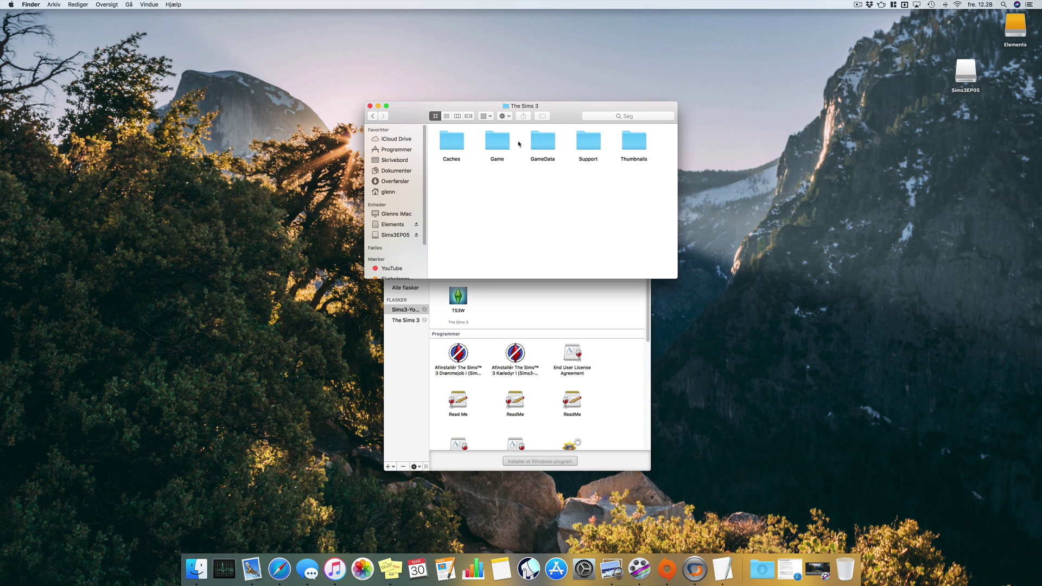
pyautogui.doubleClick(499, 142)
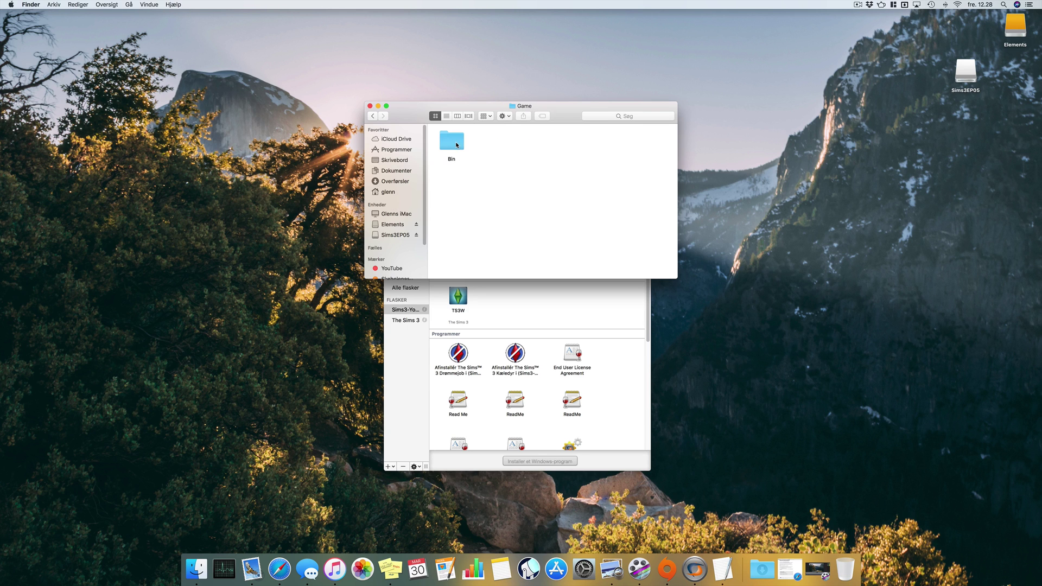
pyautogui.doubleClick(457, 145)
# - Paste the two copied files into the Bin folder, replacing the existing TS3W.exe and TSLHost.dll, and close the folder window
pyautogui.scroll(-3, 485, 173)
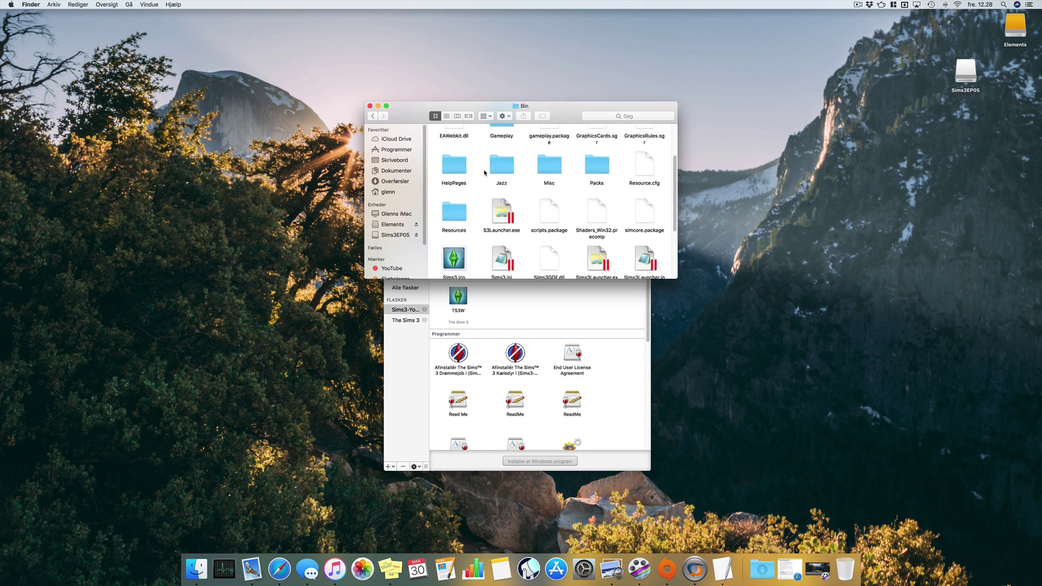
pyautogui.scroll(-3, 485, 173)
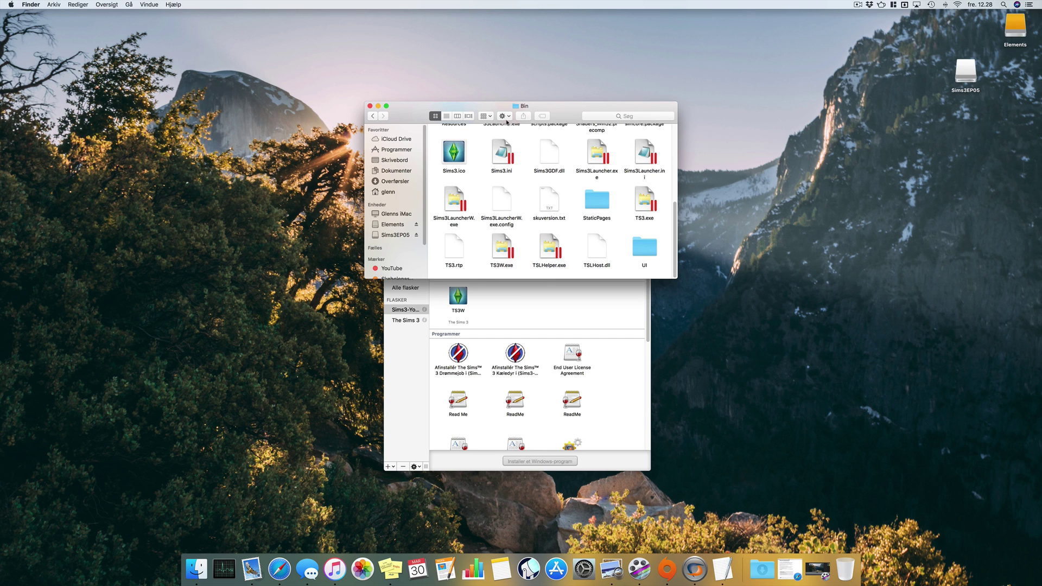
pyautogui.click(504, 117)
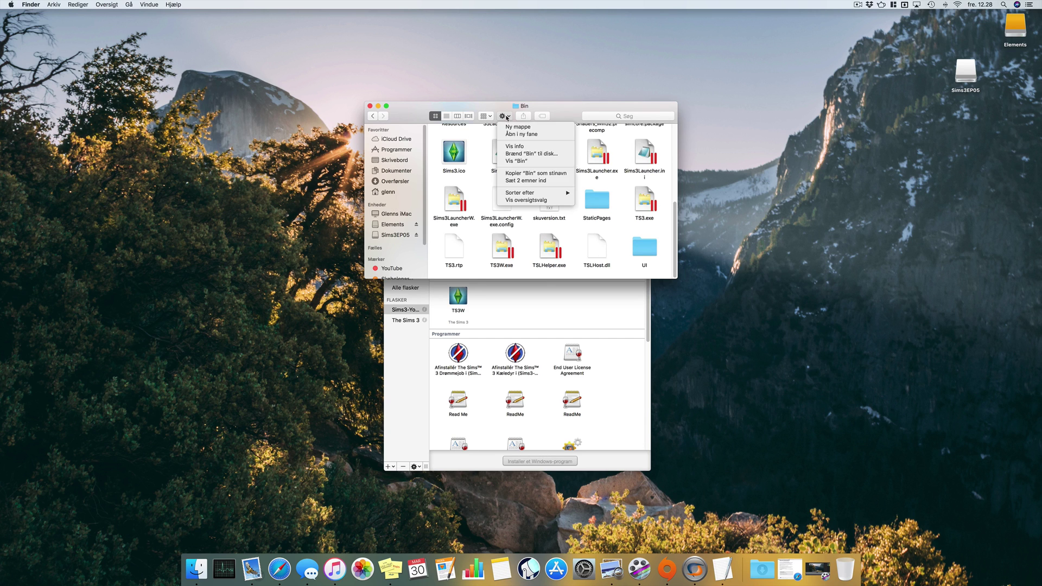
pyautogui.click(519, 181)
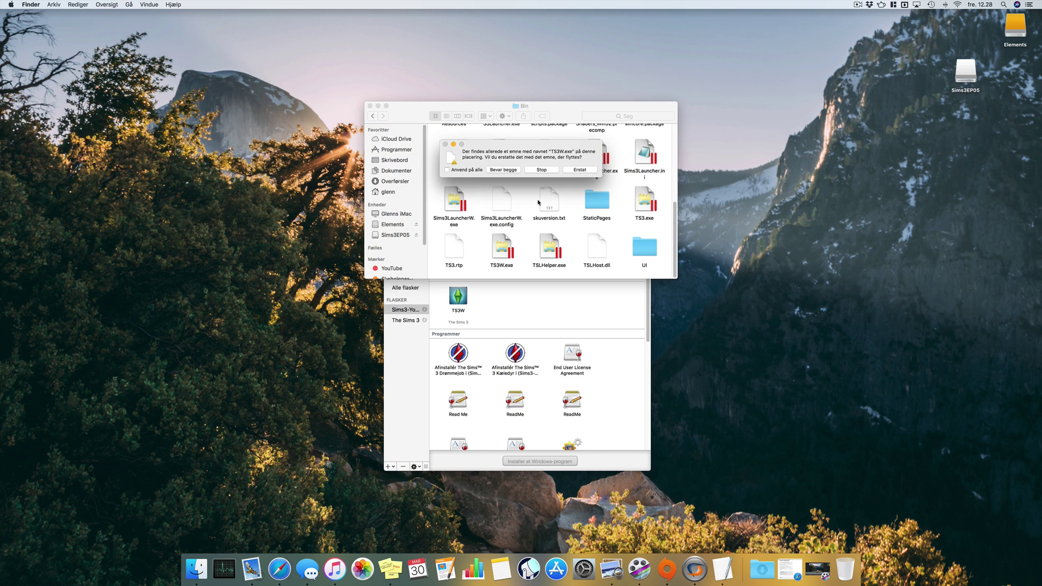
pyautogui.click(580, 170)
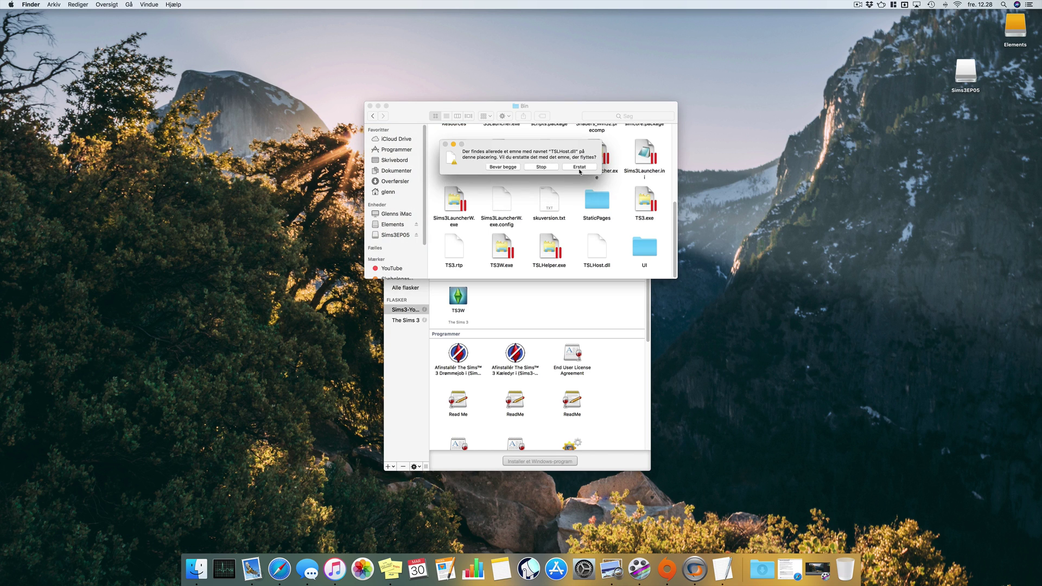
pyautogui.click(580, 168)
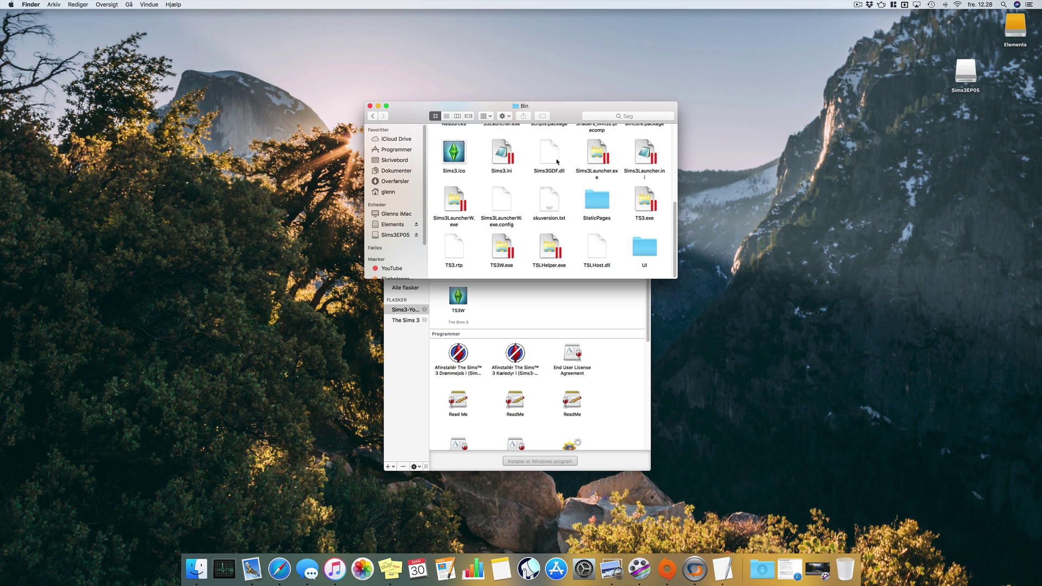
pyautogui.click(370, 107)
# - Select the Sims3-YouTube bottle and open its Run Command dialog (Kør kommando)
pyautogui.click(567, 313)
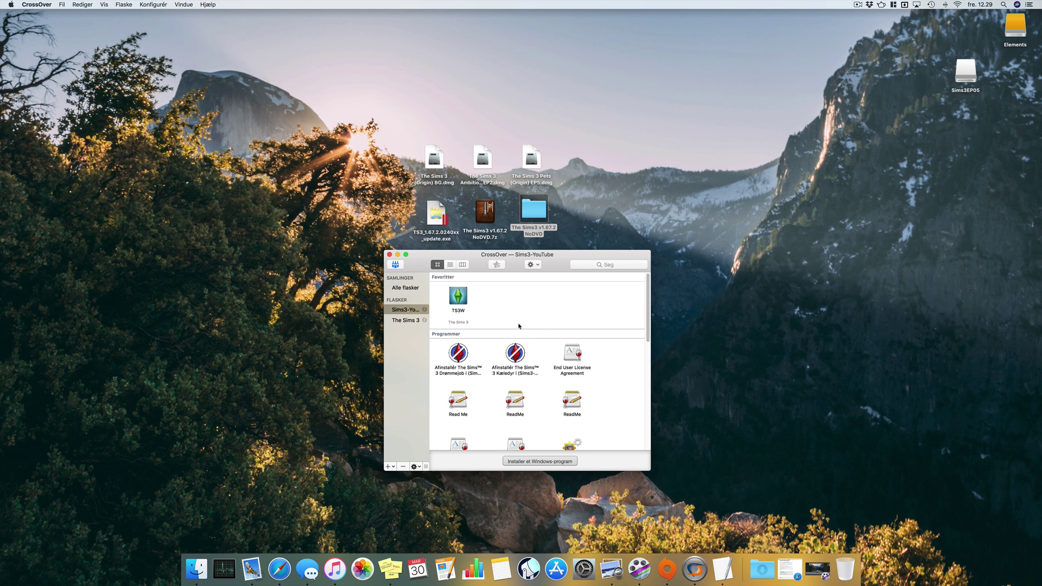
pyautogui.click(418, 309)
pyautogui.click(395, 265)
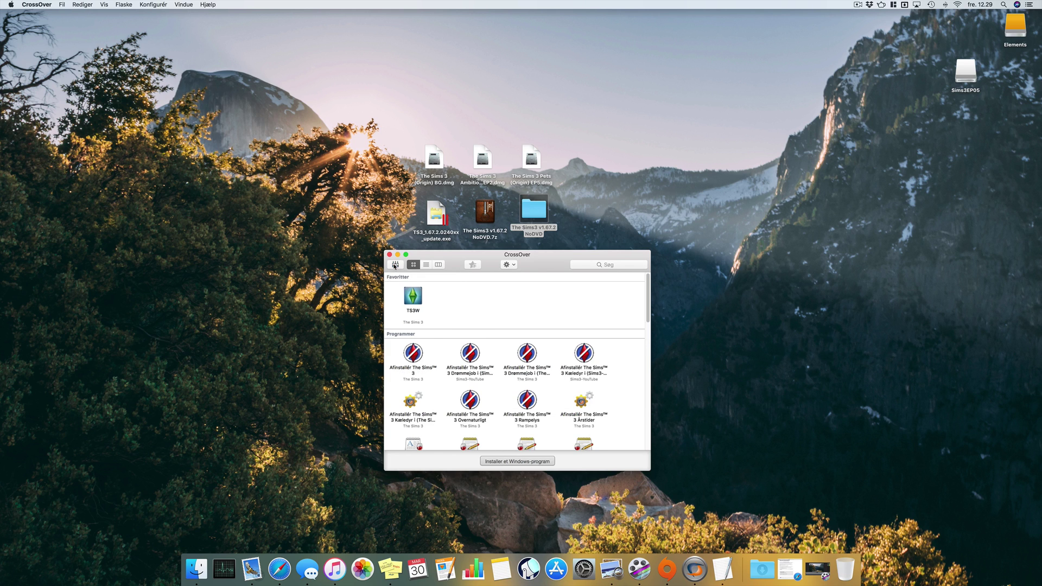
pyautogui.click(396, 265)
pyautogui.click(407, 310)
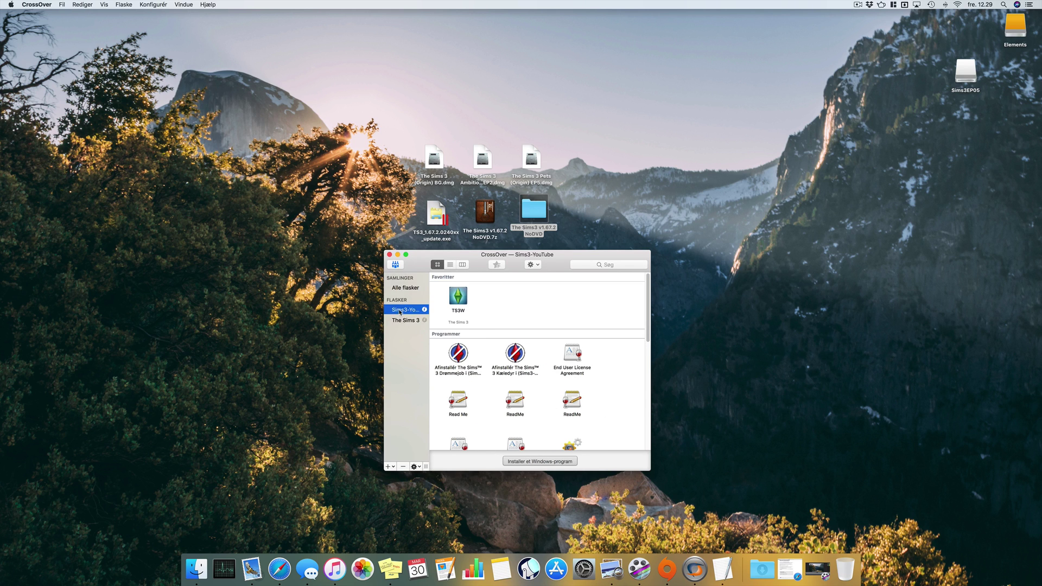
pyautogui.press('Return')
pyautogui.scroll(-5, 553, 335)
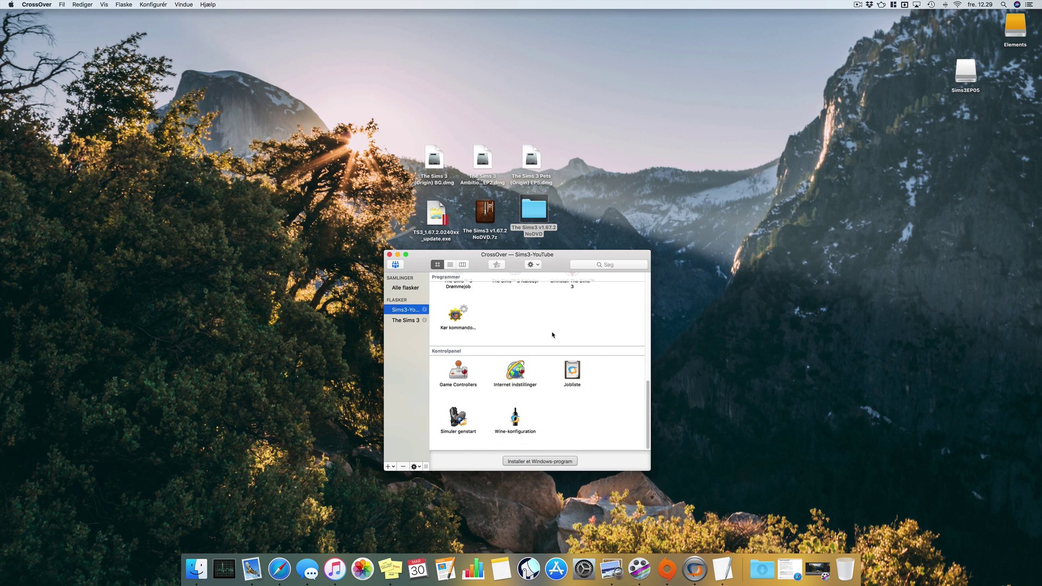
pyautogui.scroll(3, 543, 389)
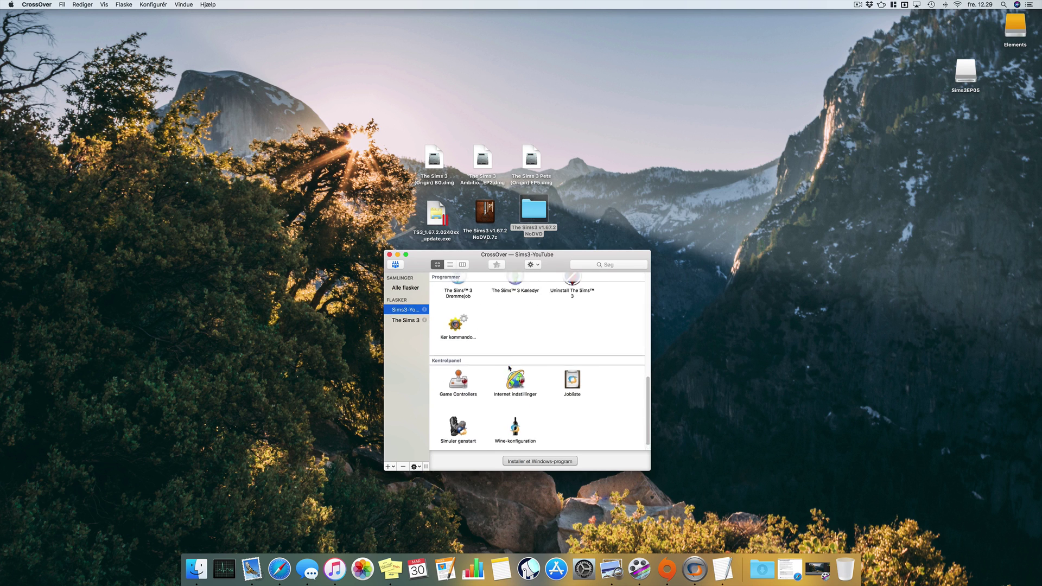
pyautogui.click(458, 356)
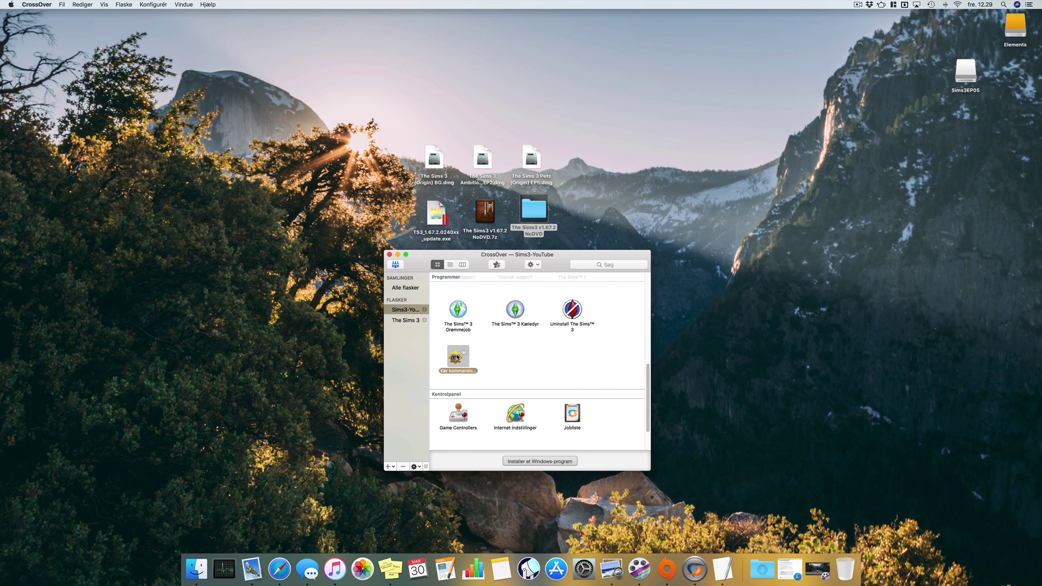
pyautogui.doubleClick(457, 356)
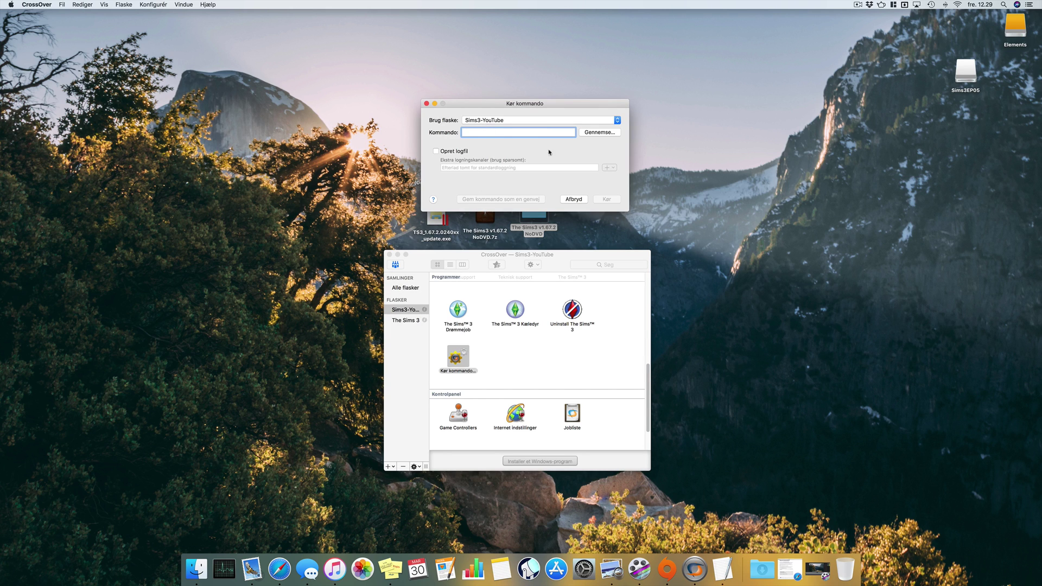
# - Choose TS3W.exe from drive_c/Program Files/Electronic Arts/The Sims 3/Game/Bin as the command for the Sims3-YouTube bottle
pyautogui.click(599, 132)
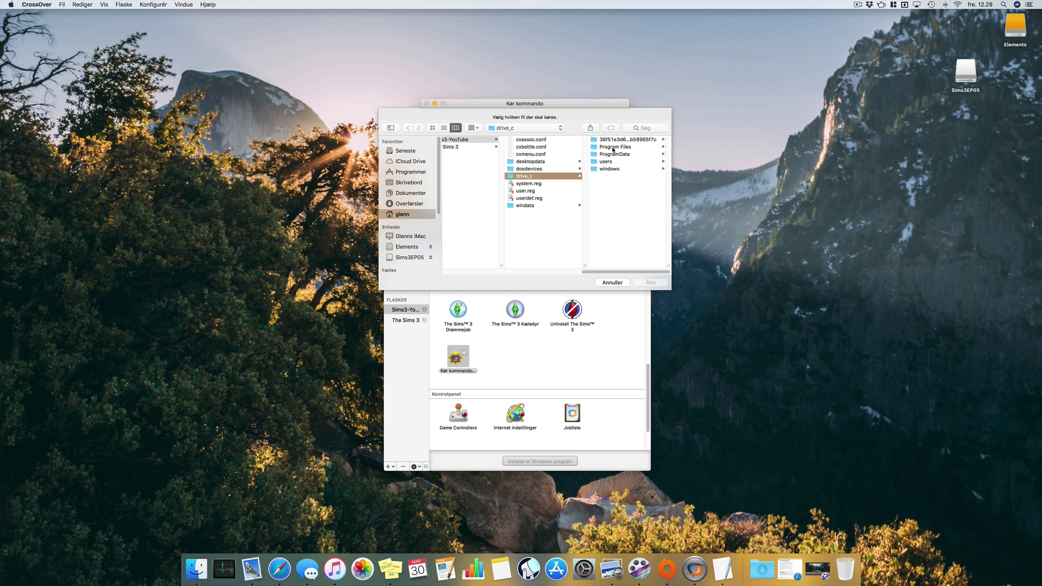
pyautogui.click(613, 148)
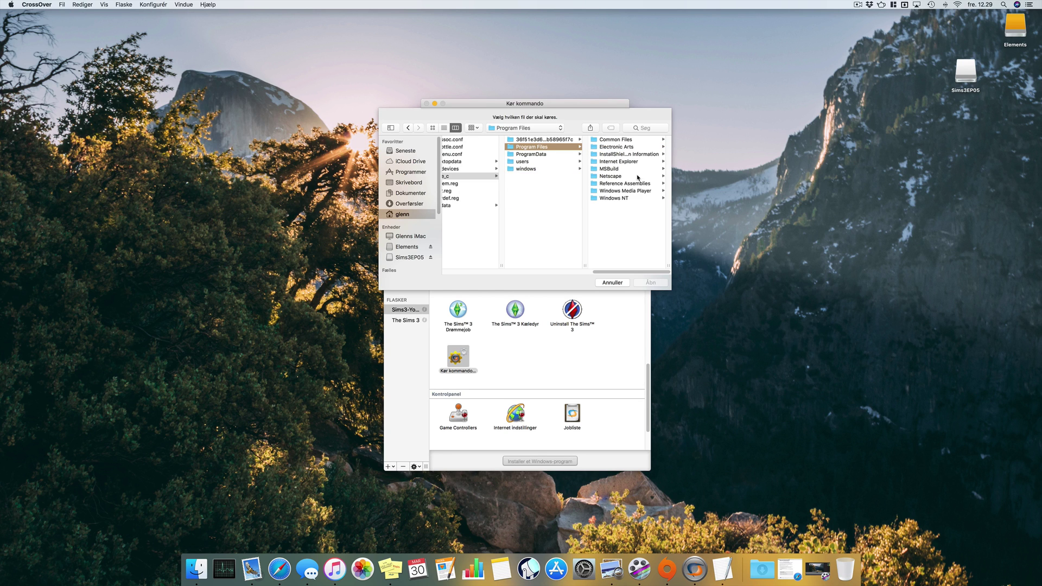
pyautogui.click(626, 148)
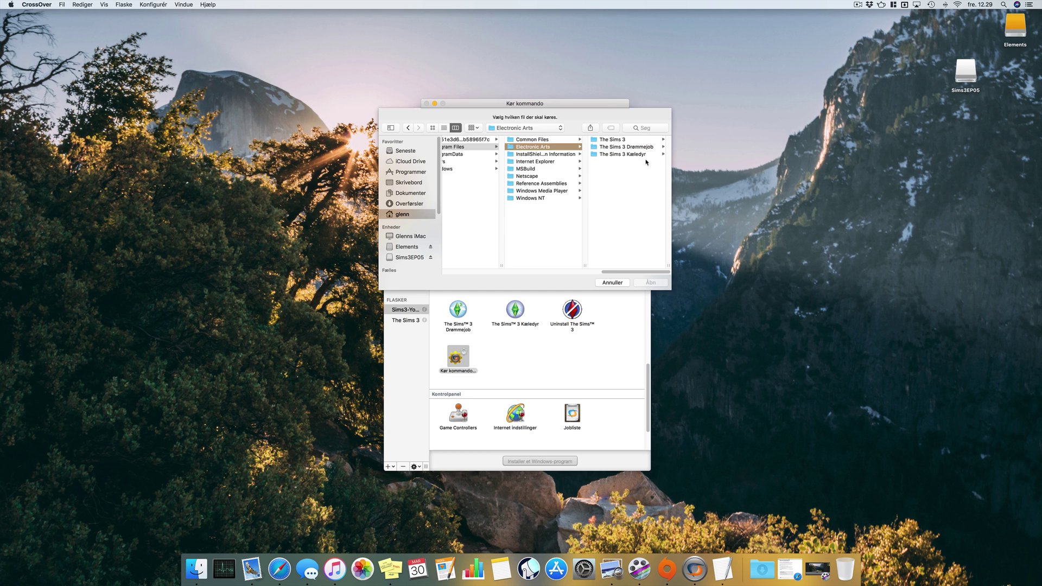
pyautogui.click(622, 140)
pyautogui.click(612, 148)
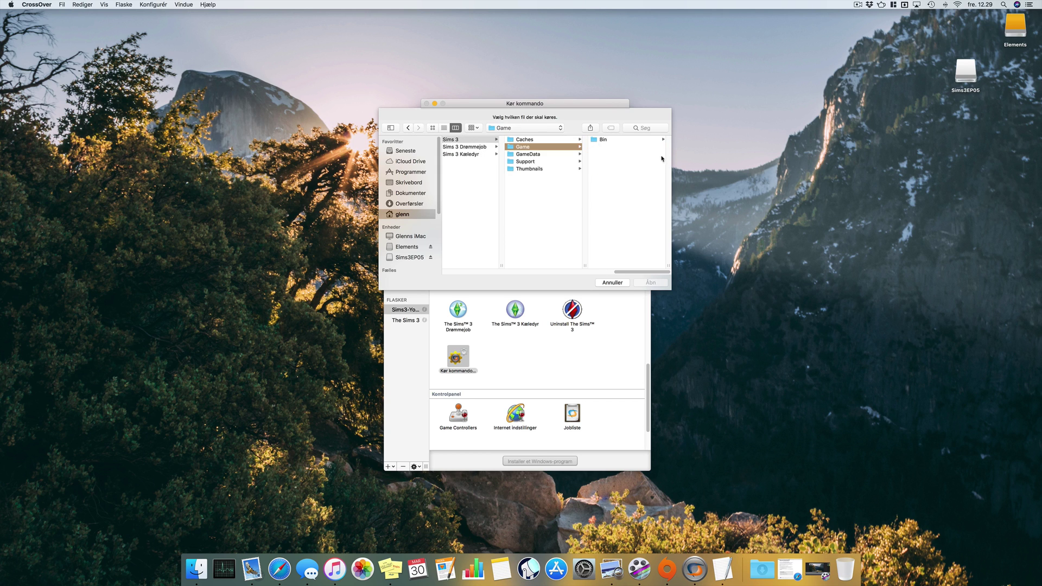
pyautogui.click(629, 141)
pyautogui.scroll(-5, 641, 201)
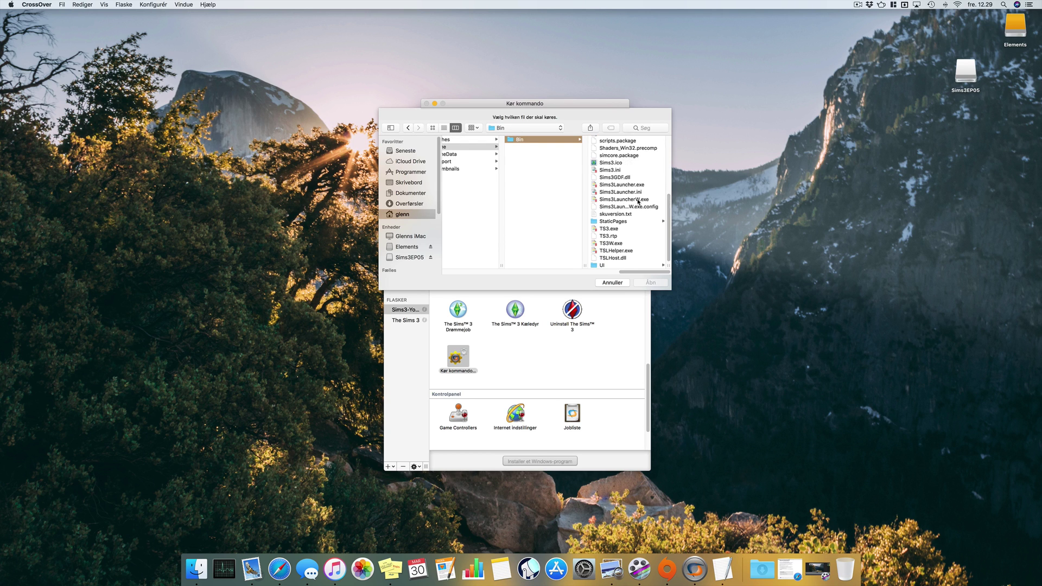
pyautogui.click(619, 244)
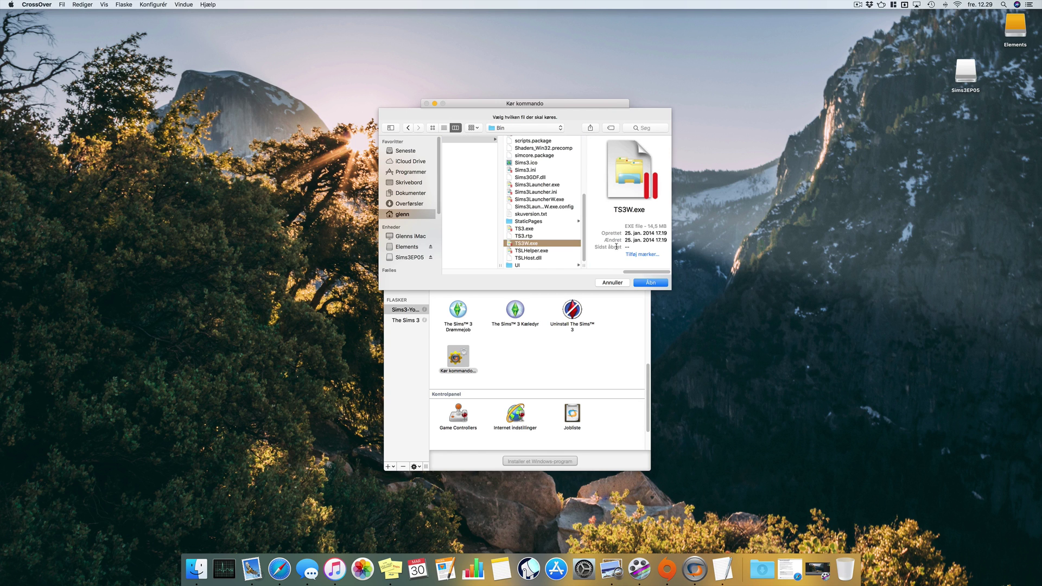
pyautogui.click(651, 283)
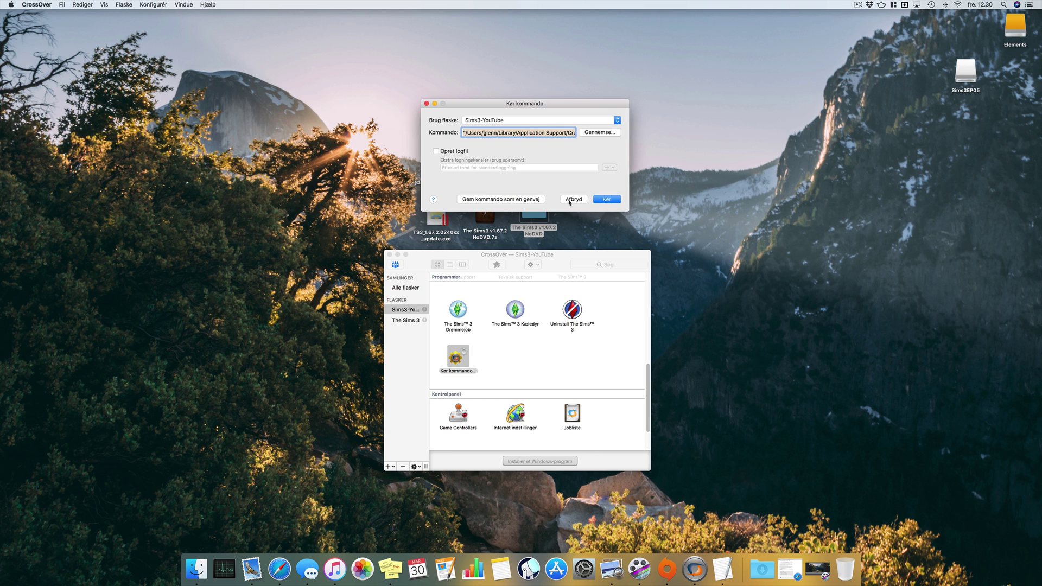
# - Save the TS3W.exe command as a shortcut in the Sims3-YouTube bottle and dismiss the Run Command dialog without running it
pyautogui.moveTo(647, 377); pyautogui.dragTo(541, 300)
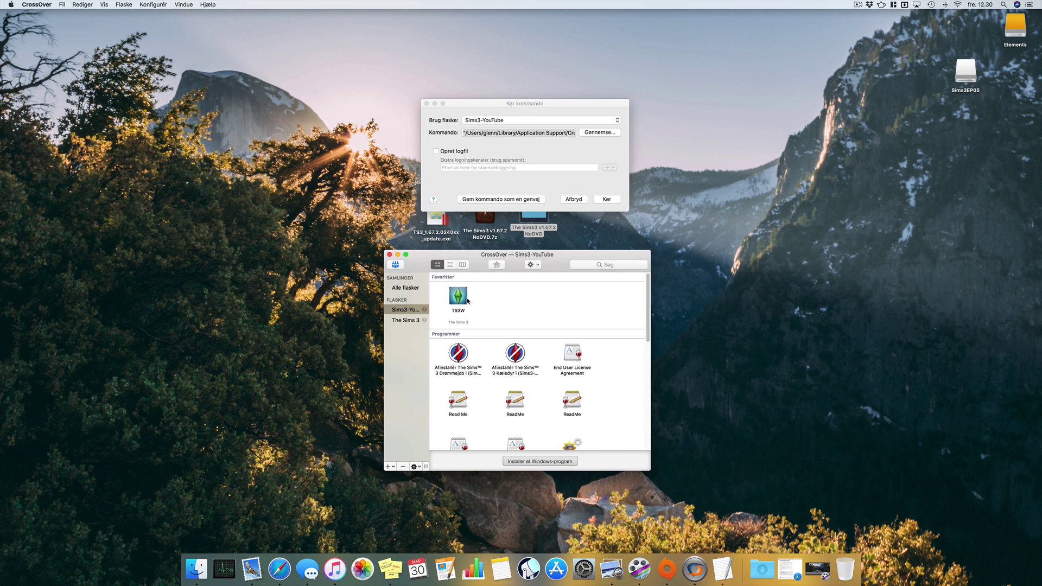
pyautogui.scroll(-10, 493, 323)
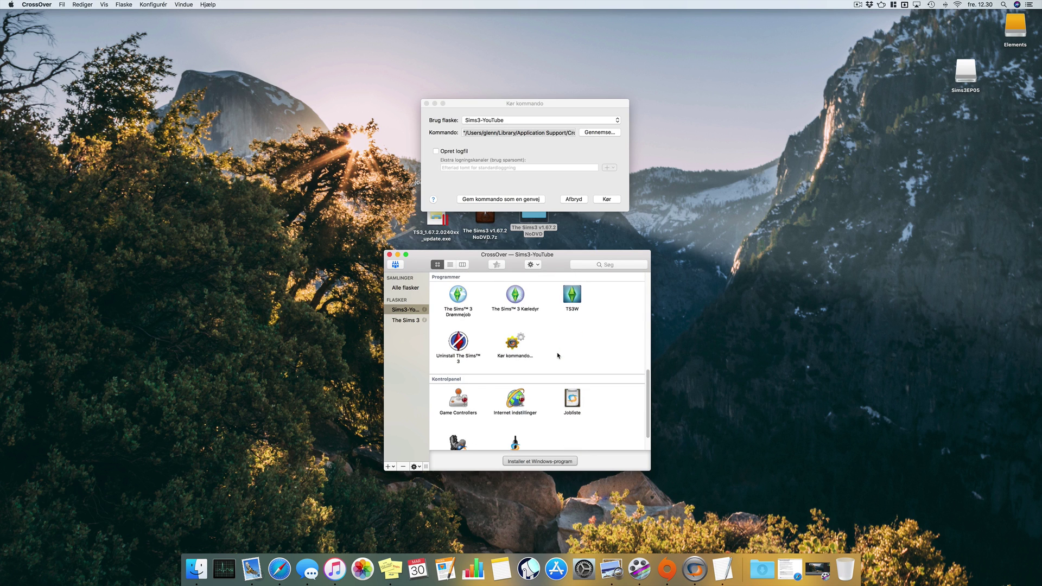
pyautogui.click(580, 302)
pyautogui.moveTo(650, 392); pyautogui.dragTo(650, 382)
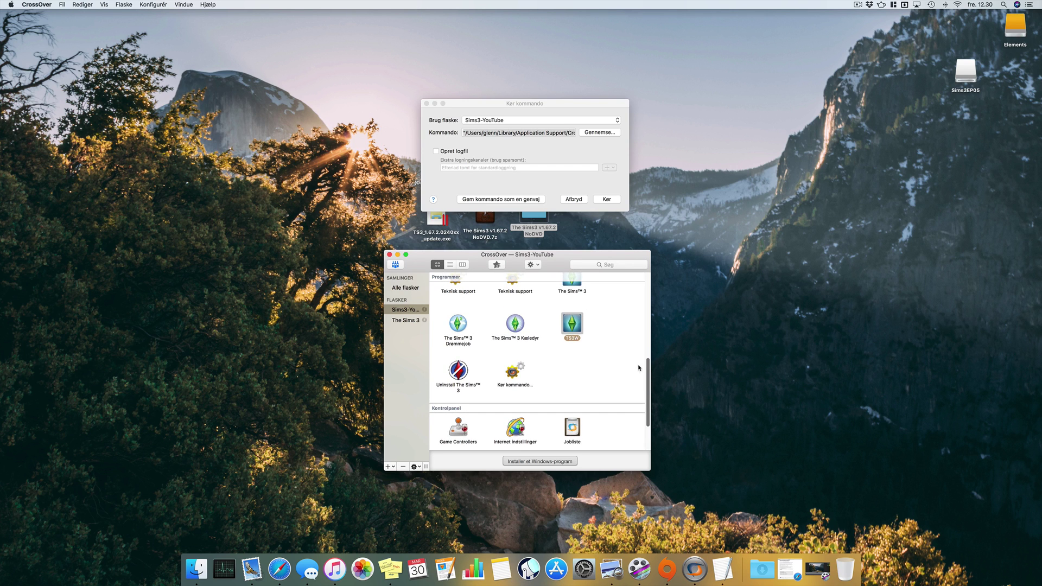
pyautogui.click(573, 199)
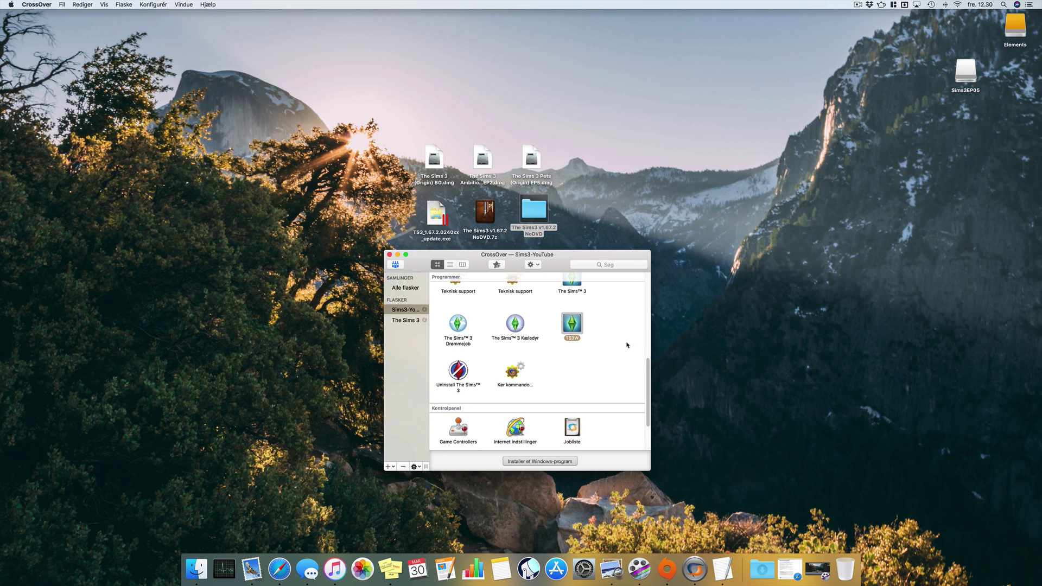
# - Try to add the Sims3-YouTube bottle's TS3W shortcut to the favourites
pyautogui.moveTo(650, 371); pyautogui.dragTo(646, 356)
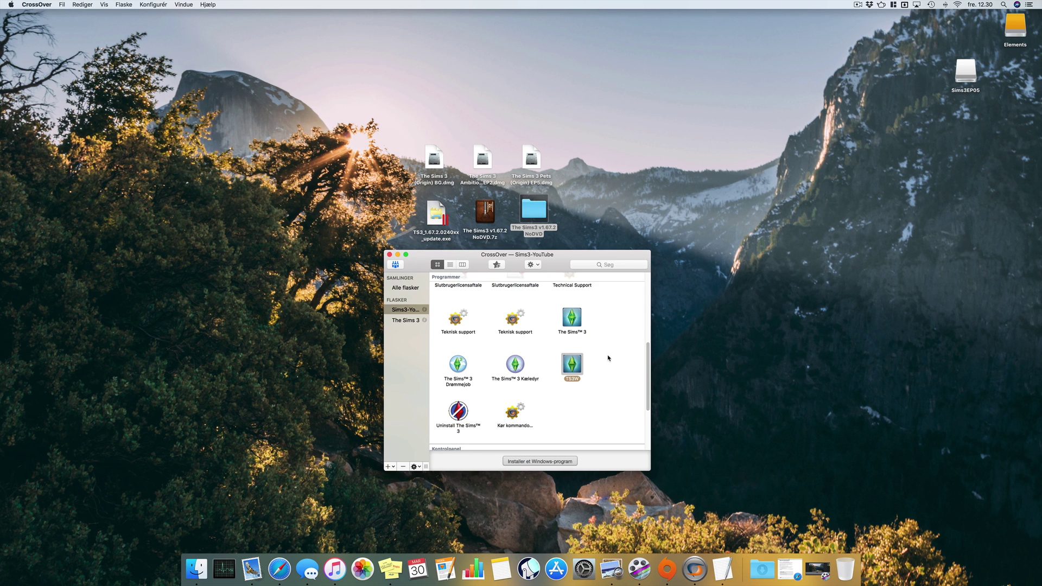
pyautogui.click(565, 319)
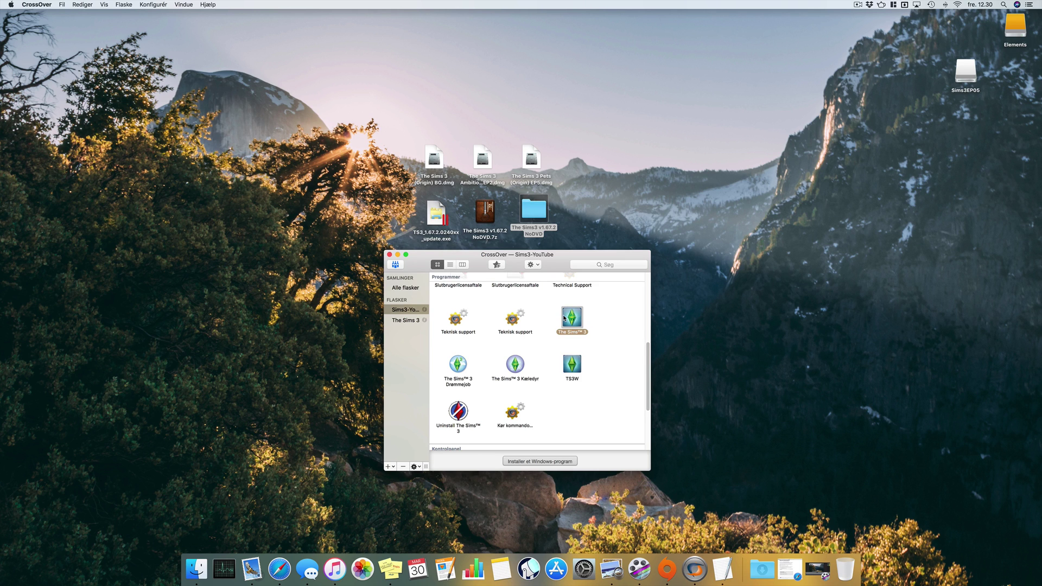
pyautogui.click(566, 362)
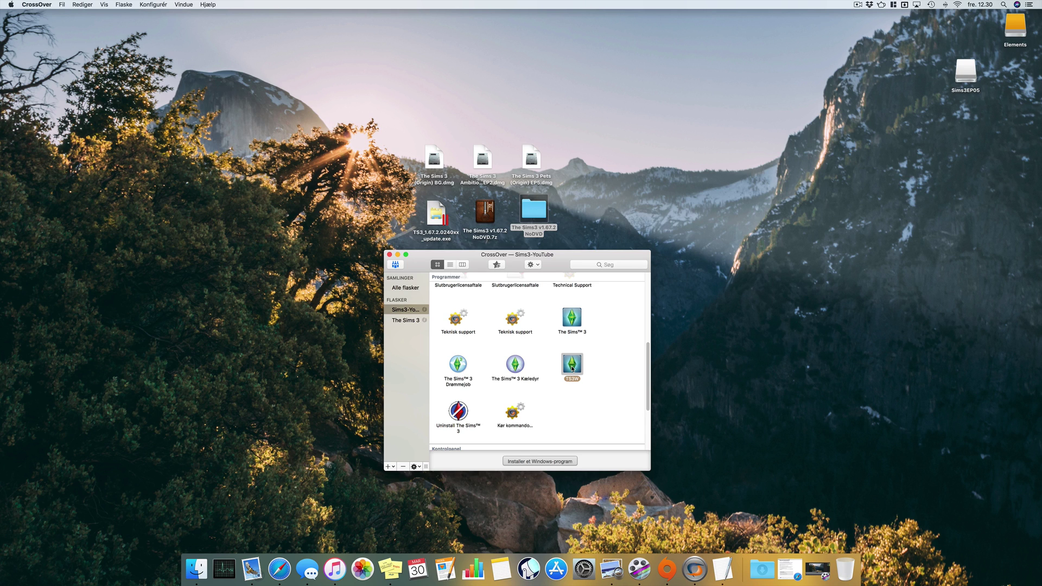
pyautogui.rightClick(572, 368)
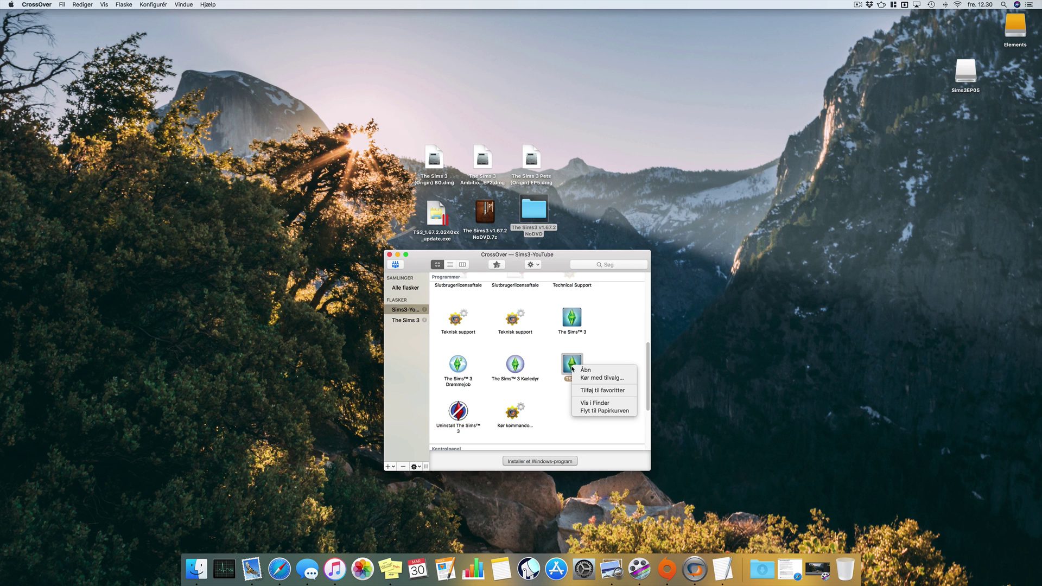
pyautogui.click(603, 391)
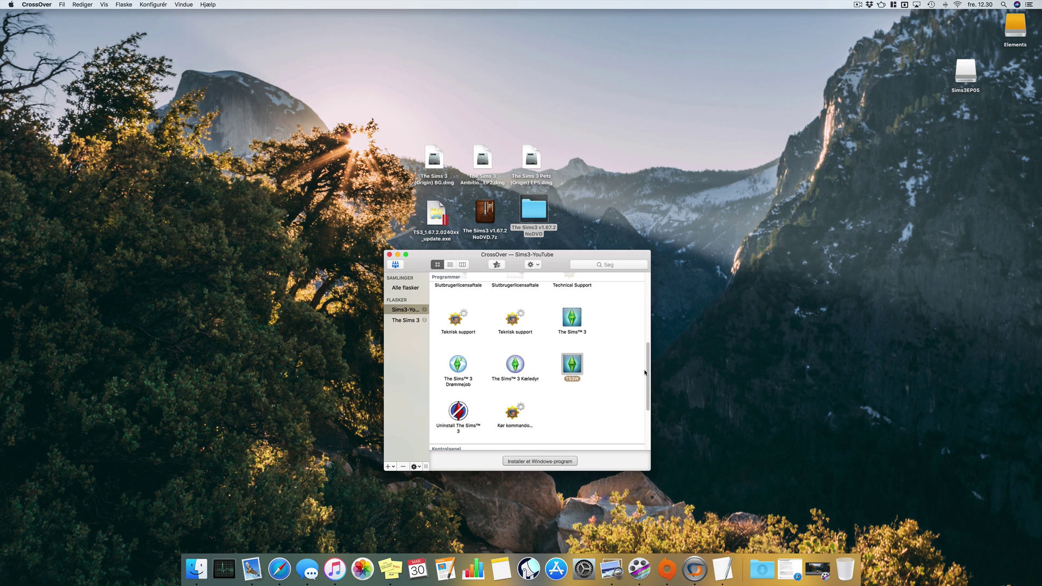
pyautogui.scroll(5, 647, 326)
pyautogui.scroll(2, 646, 305)
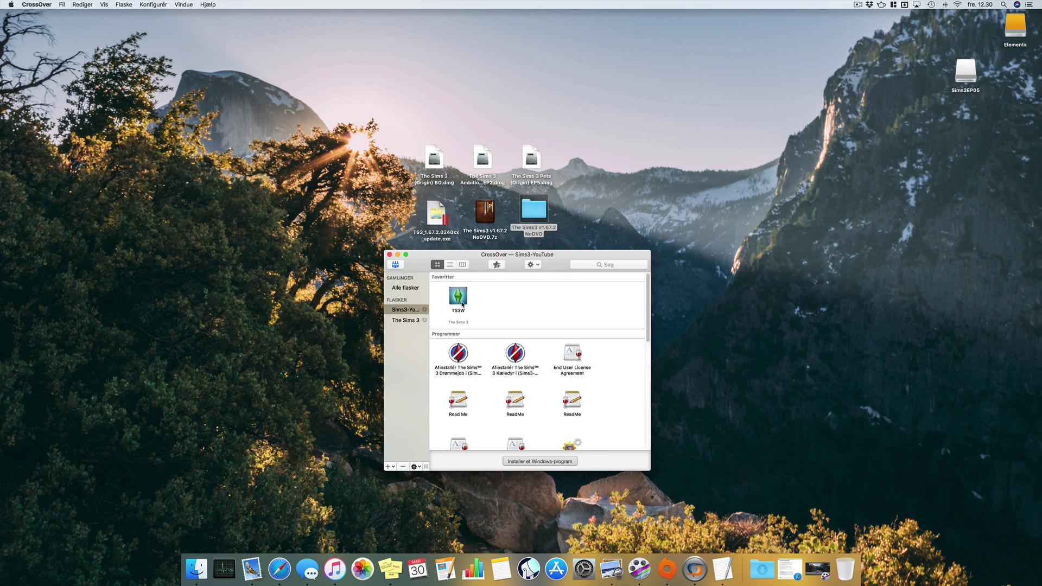
# - Look in Launchpad for the TS3W shortcut belonging to the Sims3-YouTube bottle, and return to CrossOver
pyautogui.click(488, 297)
pyautogui.press('F4')
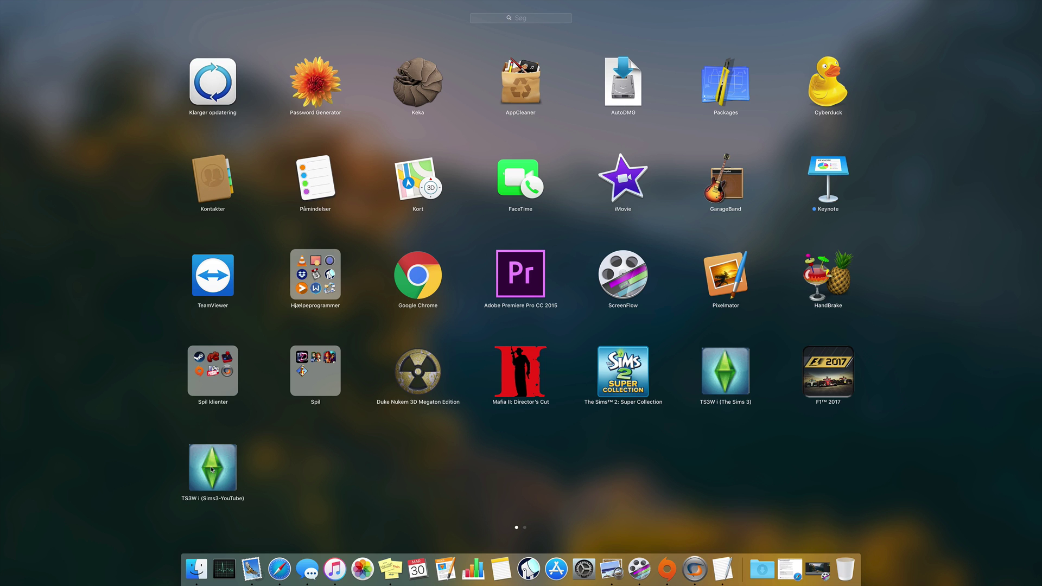
pyautogui.click(306, 456)
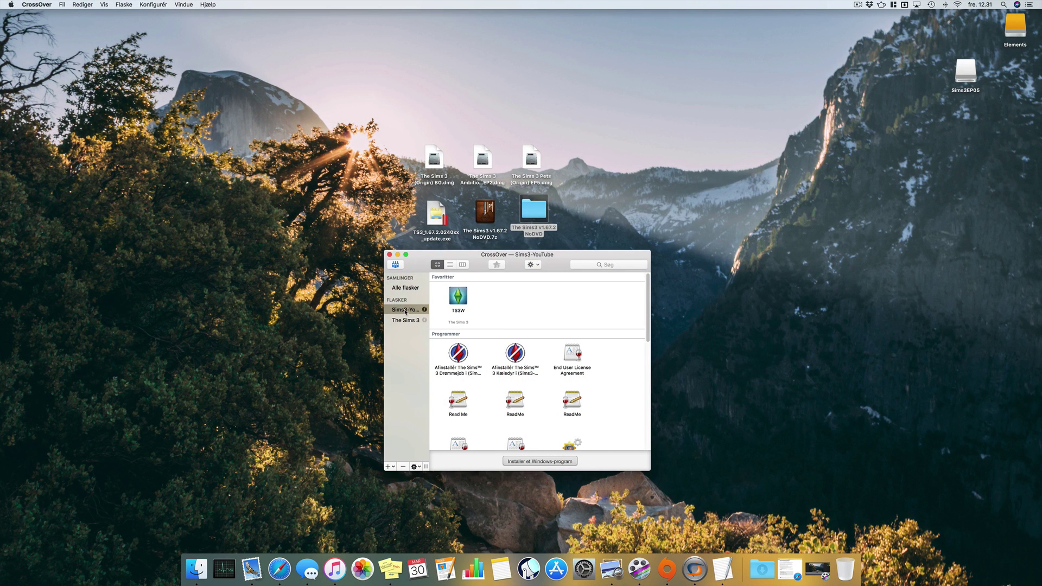
# - Hide the bottle list and launch the favourite TS3W shortcut belonging to The Sims 3 bottle
pyautogui.click(406, 320)
pyautogui.click(396, 266)
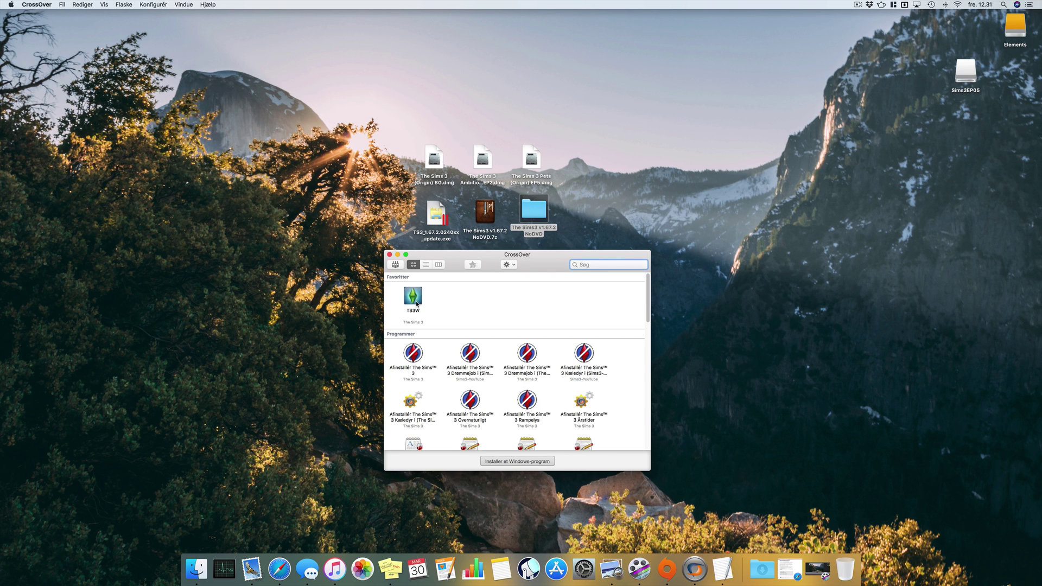
pyautogui.doubleClick(416, 303)
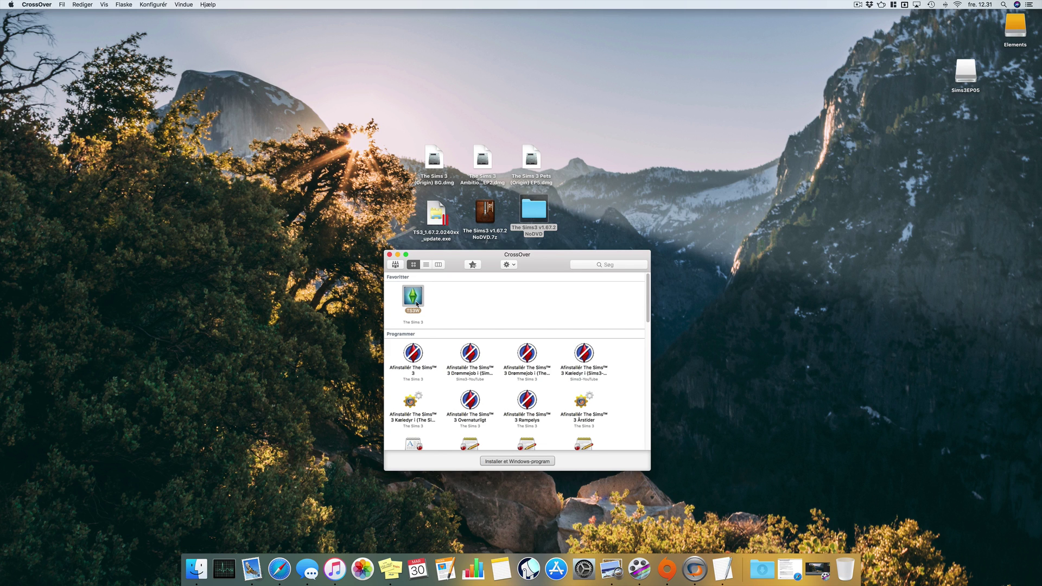
pyautogui.doubleClick(417, 305)
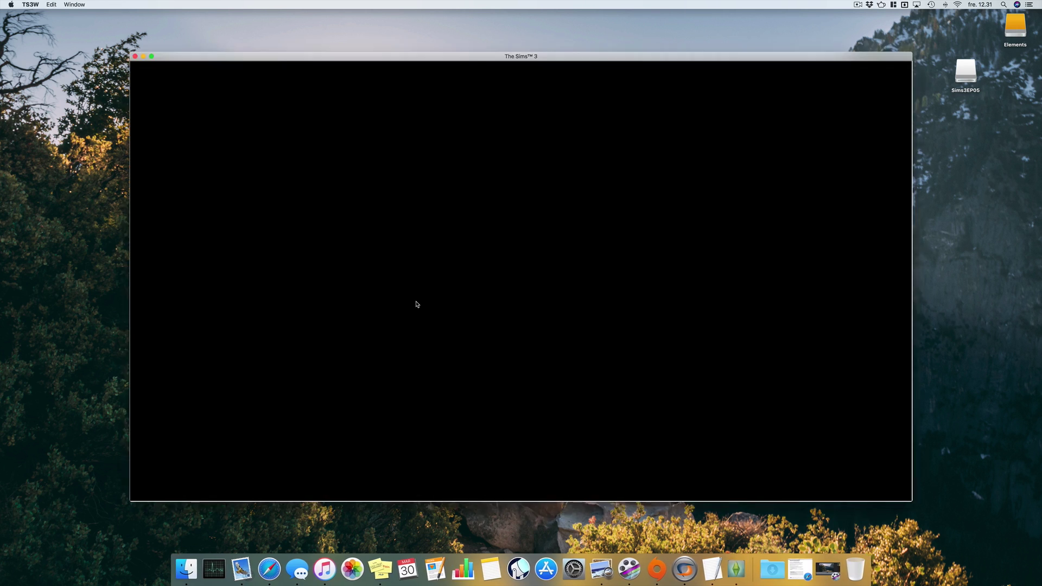